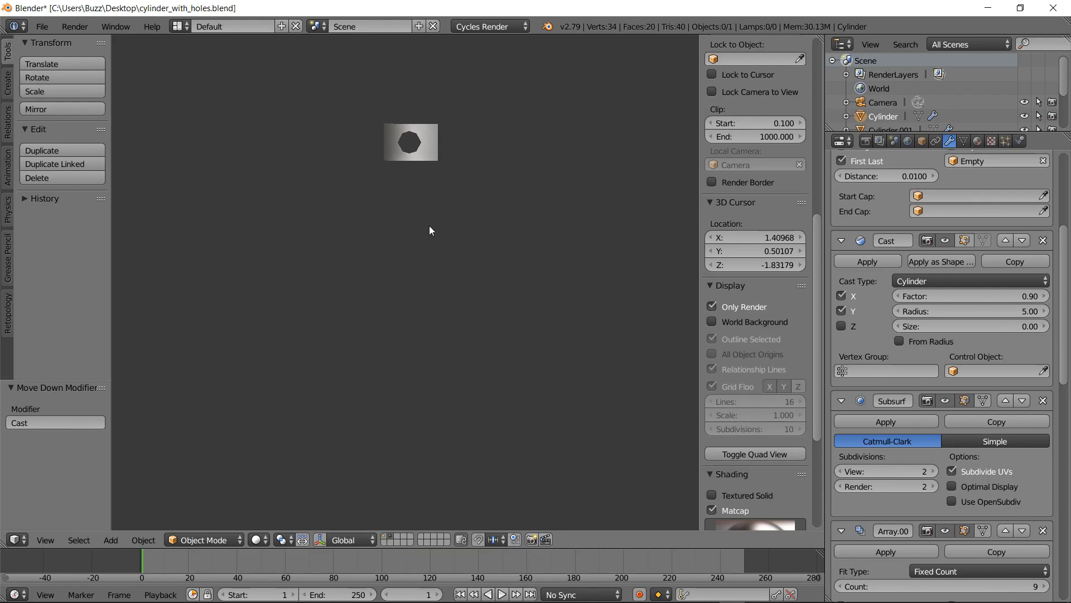
Select the curved panel with the single hole and turn off Only Render for the viewport
scroll(457, 233, "up", 2)
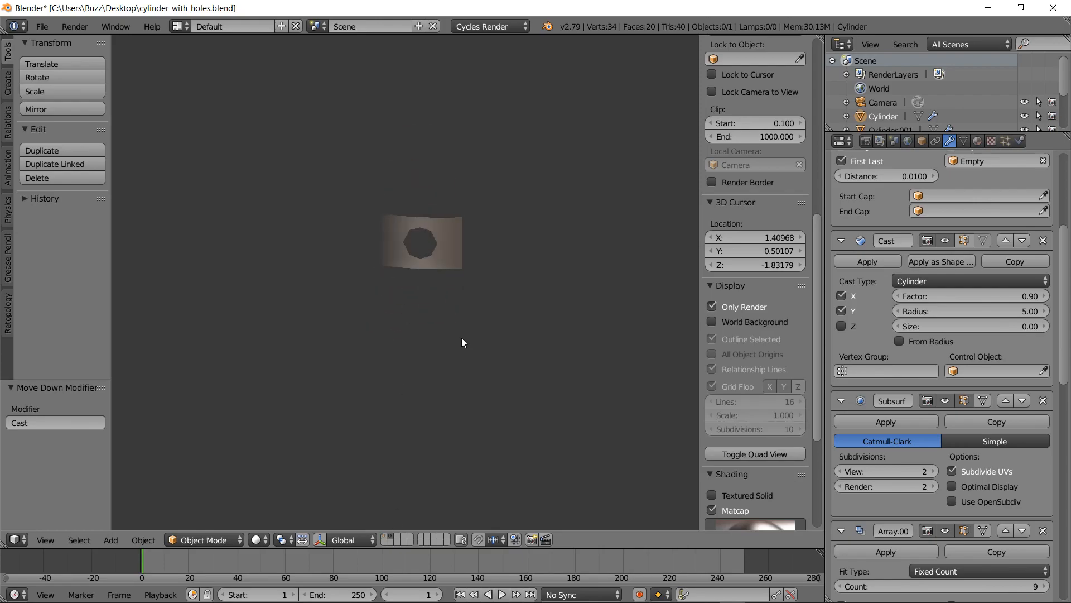
right_click(449, 266)
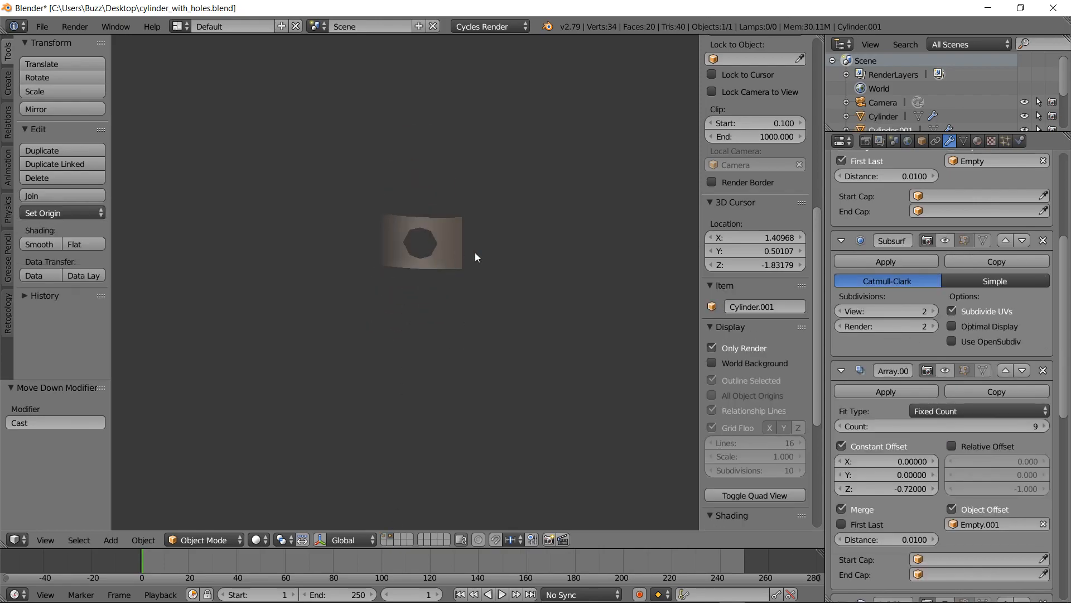
left_click(724, 349)
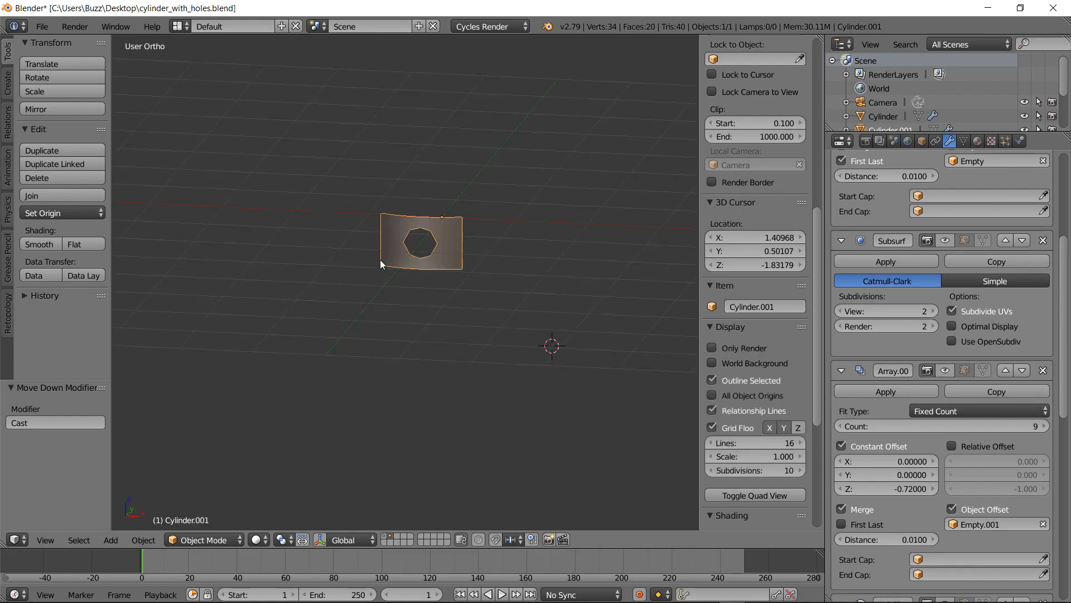
scroll(475, 262, "up", 2)
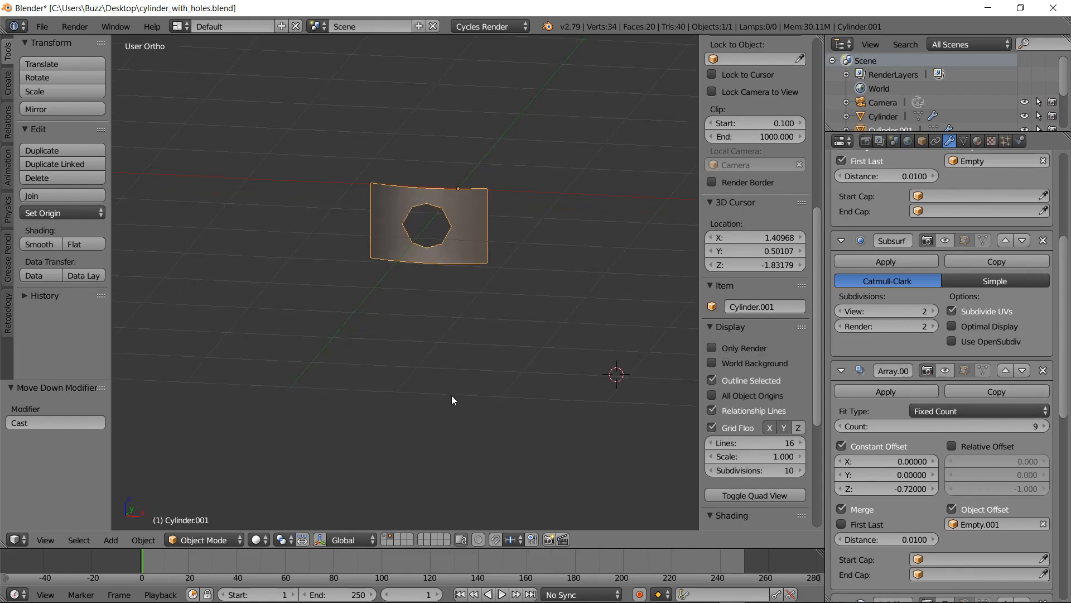
Show the layer with the finished perforated cylinder and examine its holes, rim and modifier settings
left_click(384, 535)
scroll(385, 353, "down", 6)
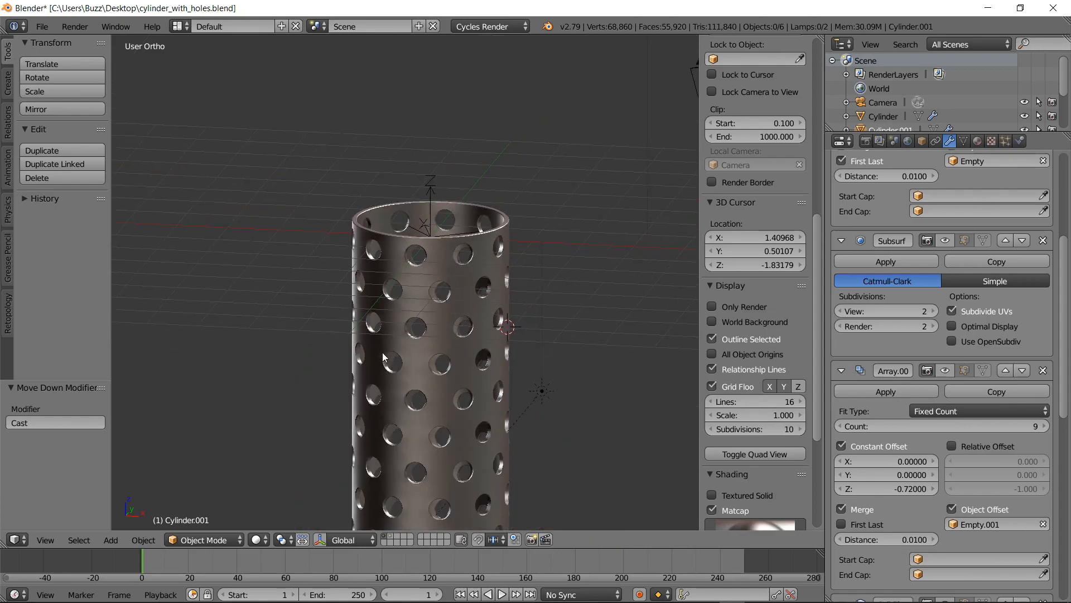
middle_click_drag(478, 407, 511, 233, "shift")
scroll(956, 444, "down", 10)
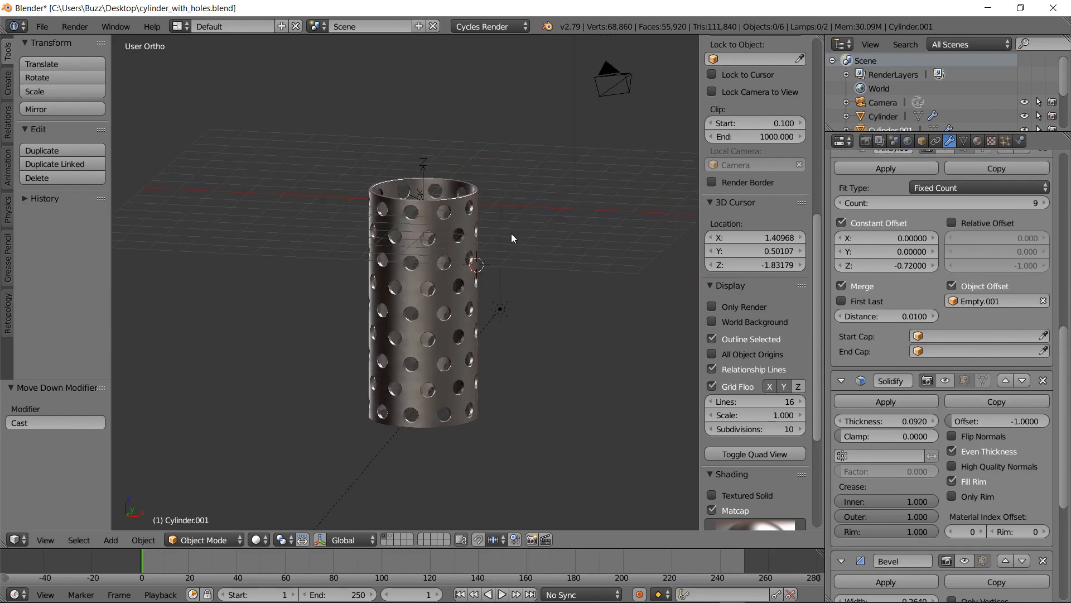
mouse_move(451, 239)
middle_mouse_down()
mouse_move(458, 270)
mouse_move(439, 242)
middle_mouse_up()
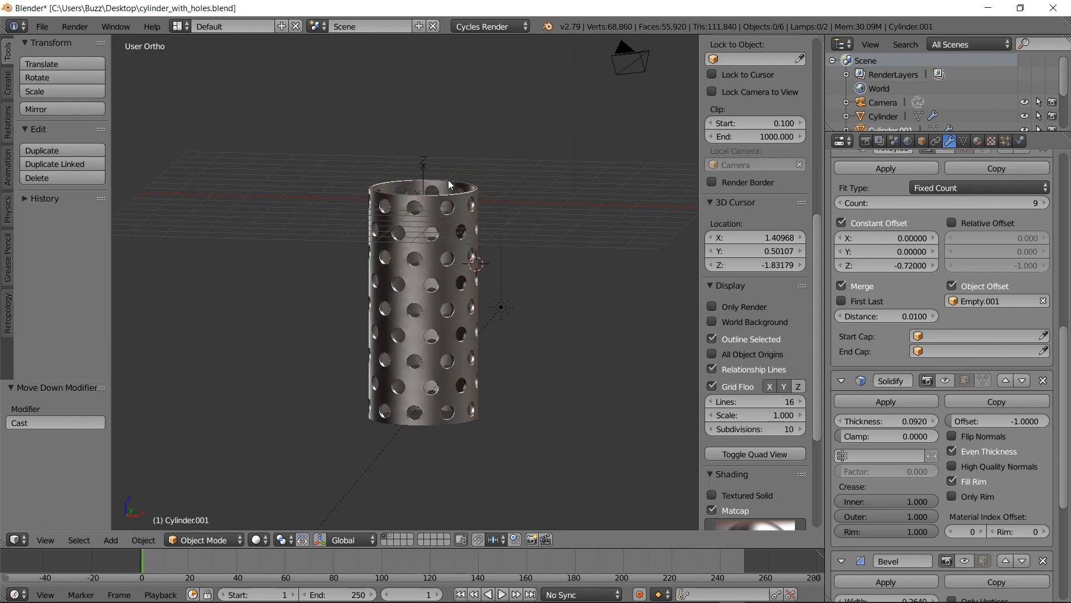
middle_click_drag(448, 180, 440, 187)
middle_click_drag(457, 387, 457, 347)
scroll(457, 347, "up", 2)
middle_click_drag(445, 260, 406, 186)
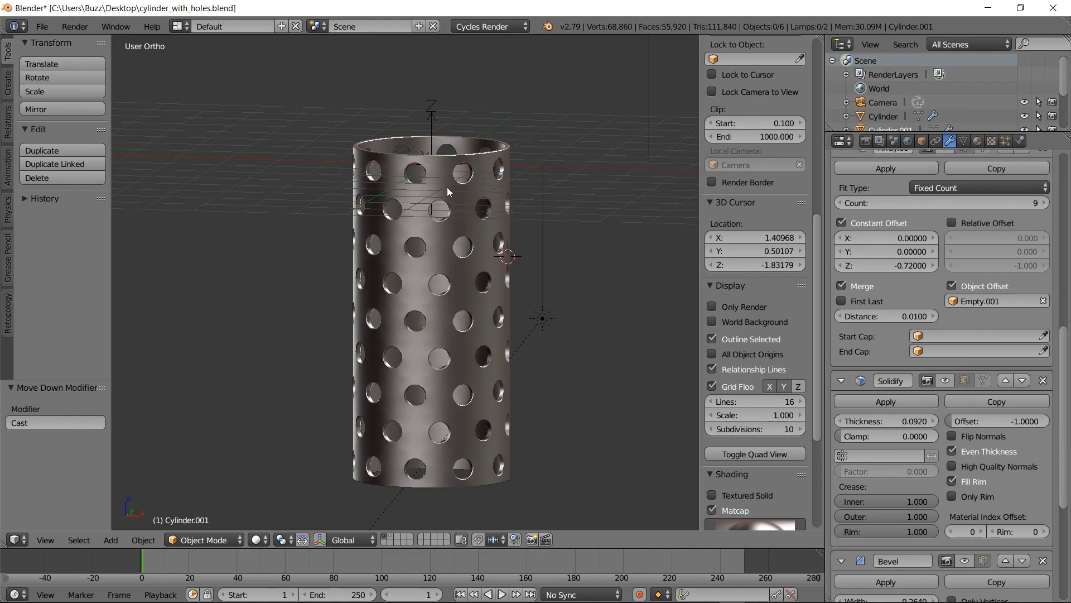
Save the project as cylinder_with_holes.blend in the Desktop folder, overwriting the existing file
left_click(41, 27)
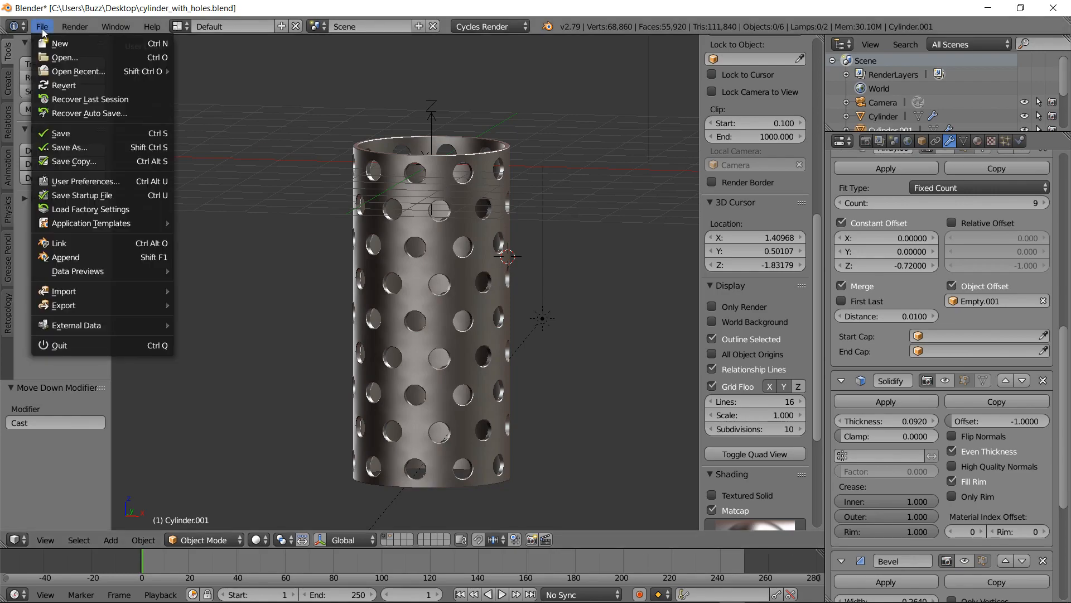
left_click(87, 145)
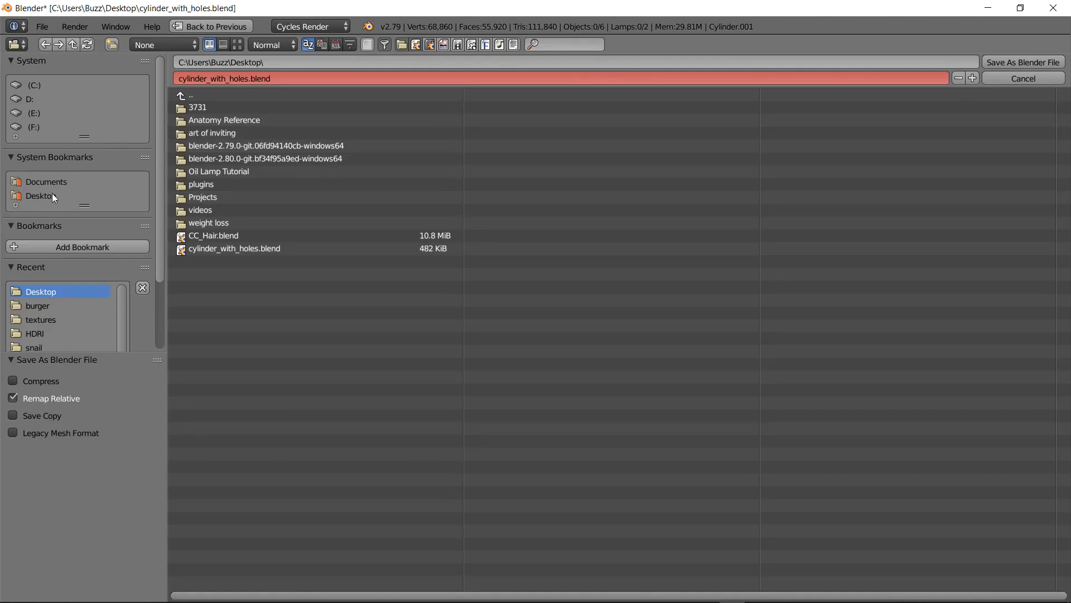
left_click(1006, 63)
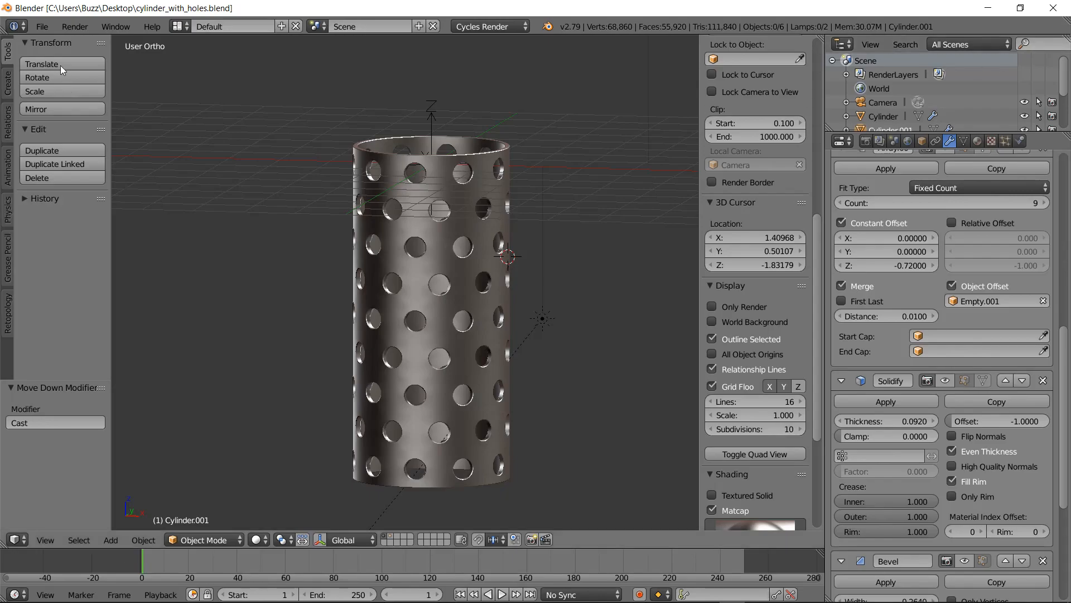
Start a new project by reloading the start-up file
left_click(45, 27)
left_click(43, 27)
left_click(49, 42)
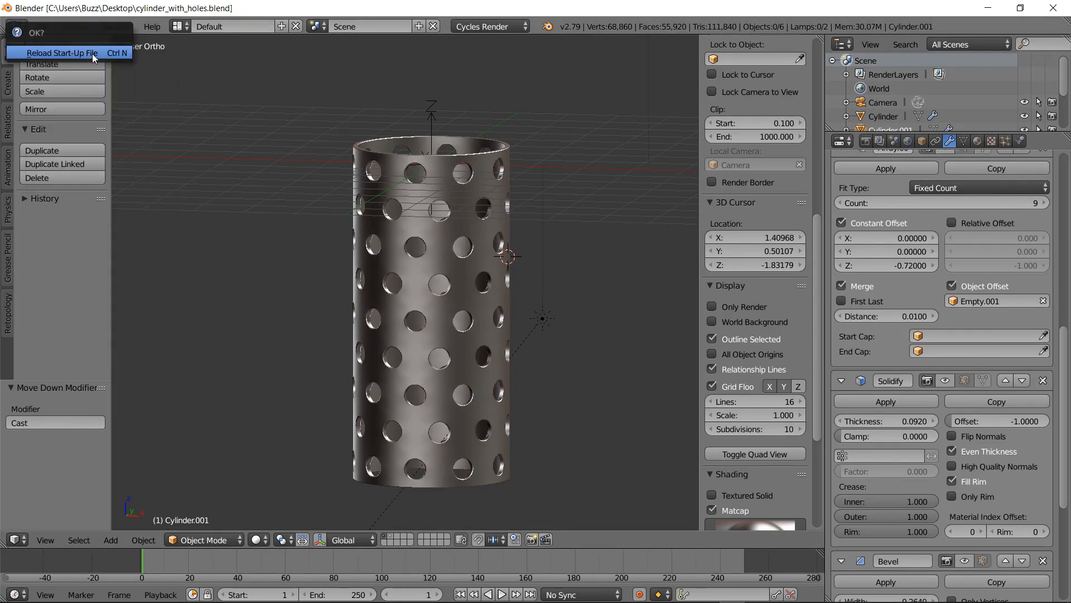
left_click(92, 54)
Delete all default objects, including the cube, camera and lamp, from the new scene
key("a")
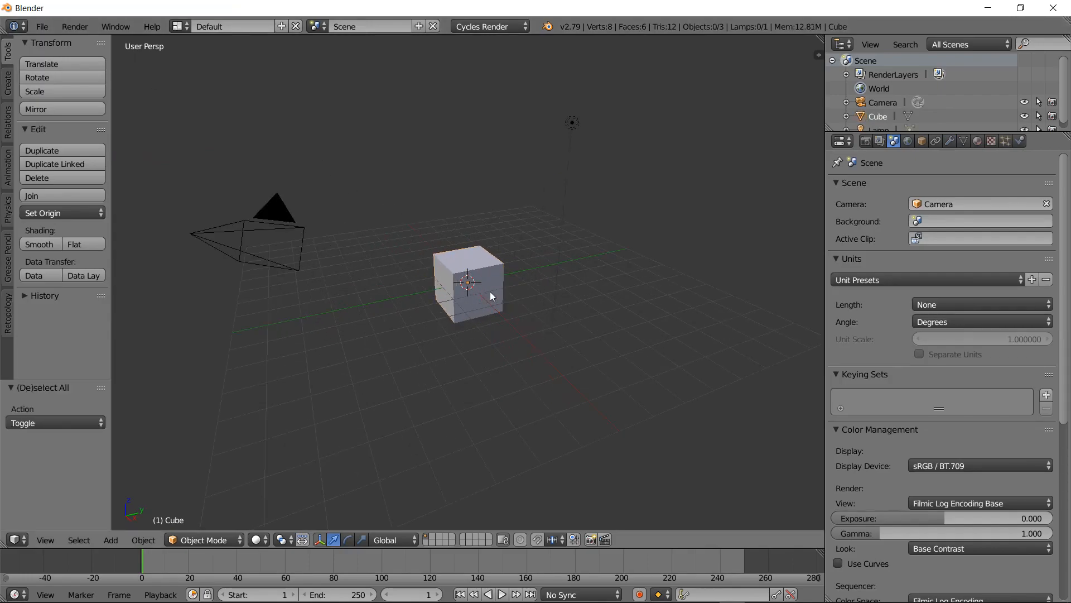
key("a")
key("x")
left_click(490, 292)
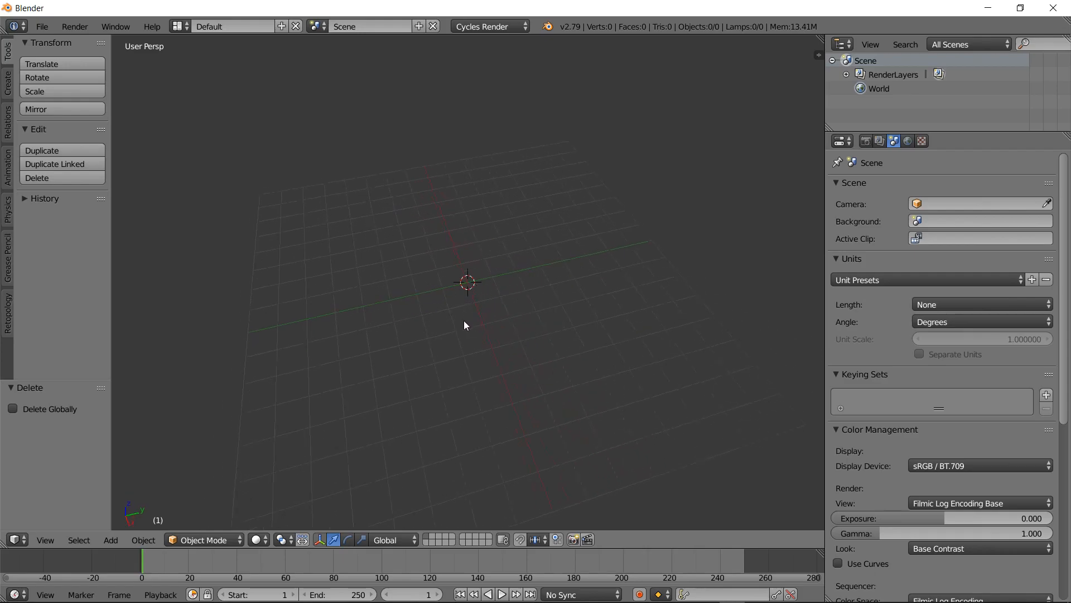
Add a mesh cylinder at the scene origin and show it in front orthographic view
key("shift+a")
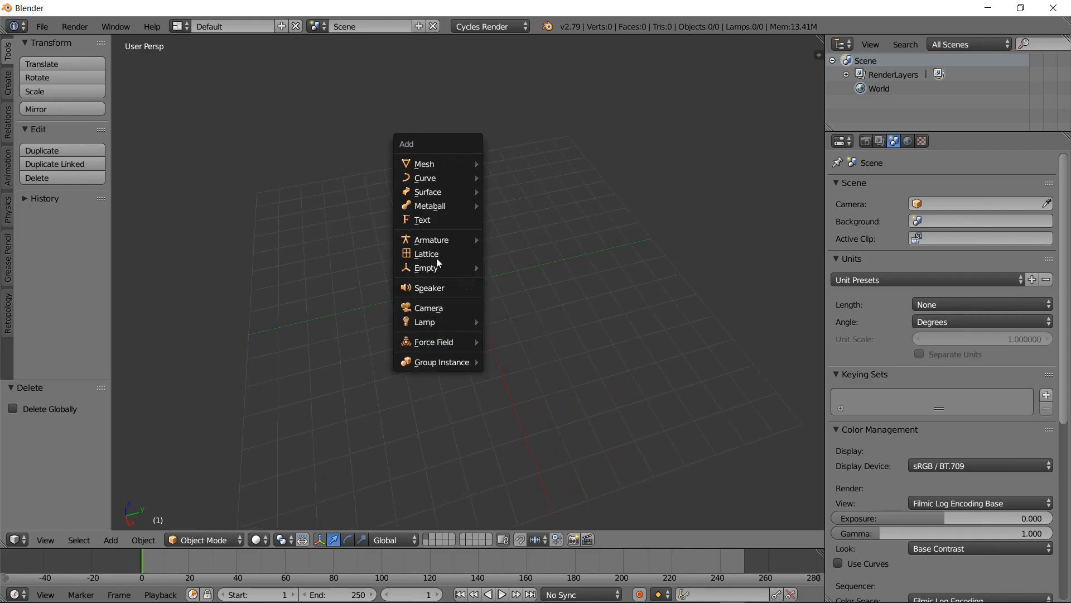
mouse_move(444, 166)
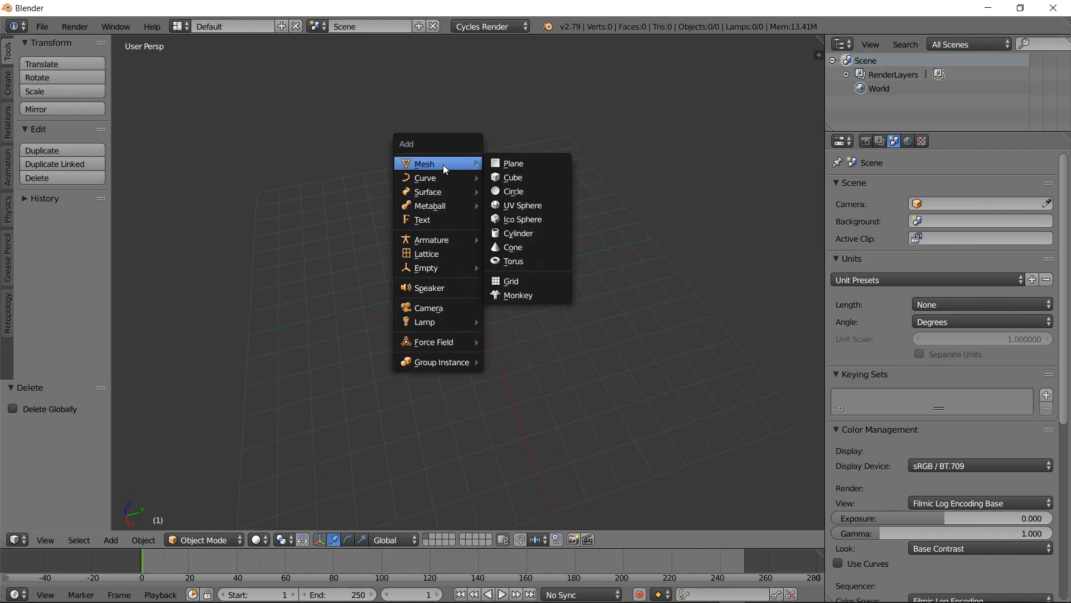
left_click(531, 231)
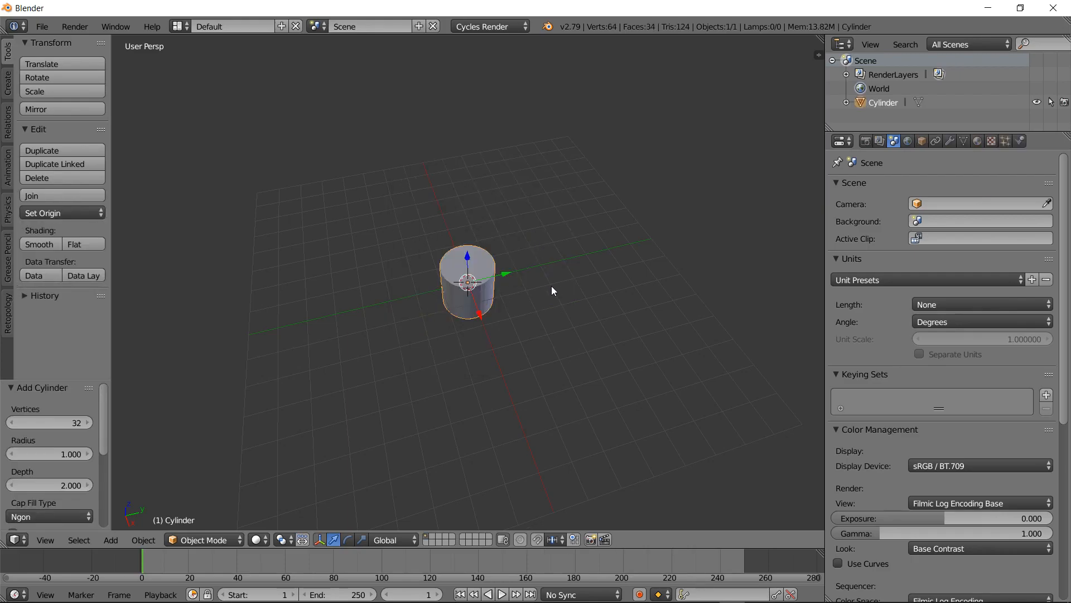
key("KP_1")
key("KP_5")
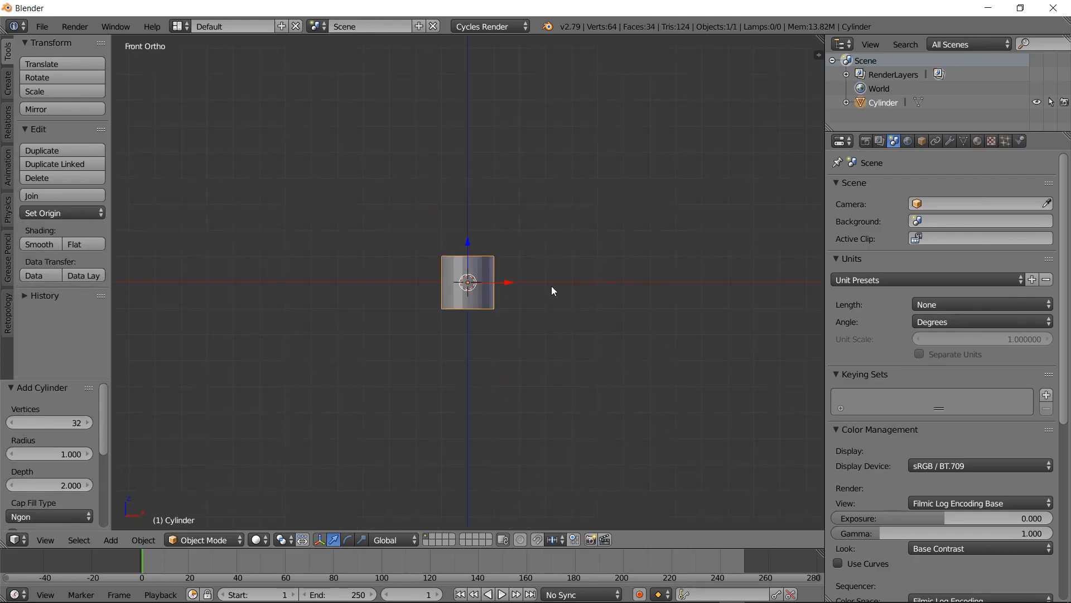
scroll(551, 285, "up", 5)
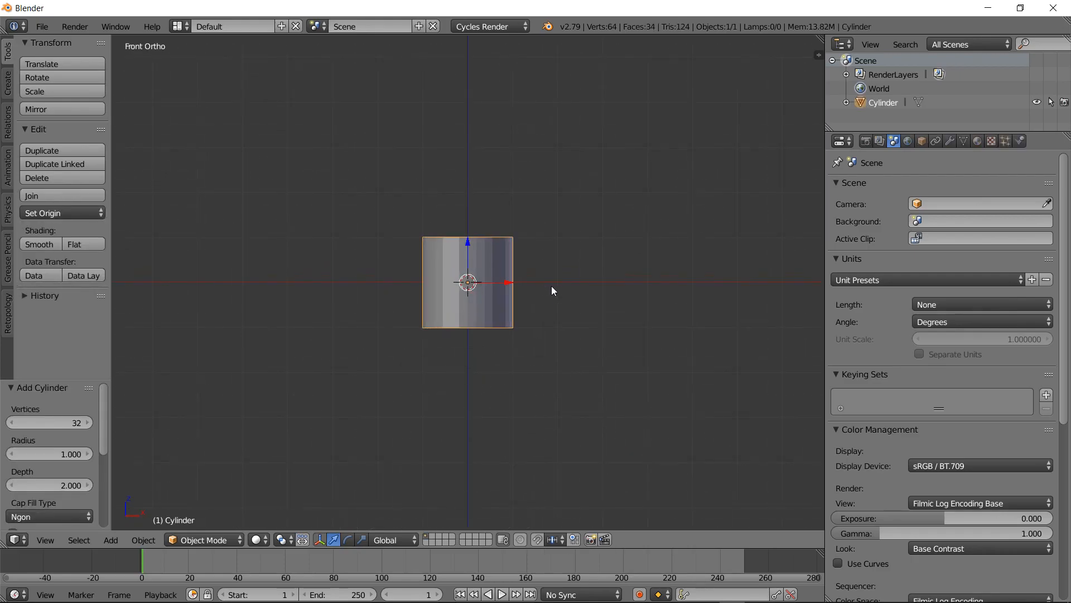
Set the new cylinder to 50 vertices, a depth of 0.5 and a cap fill type of Nothing
left_click(60, 425)
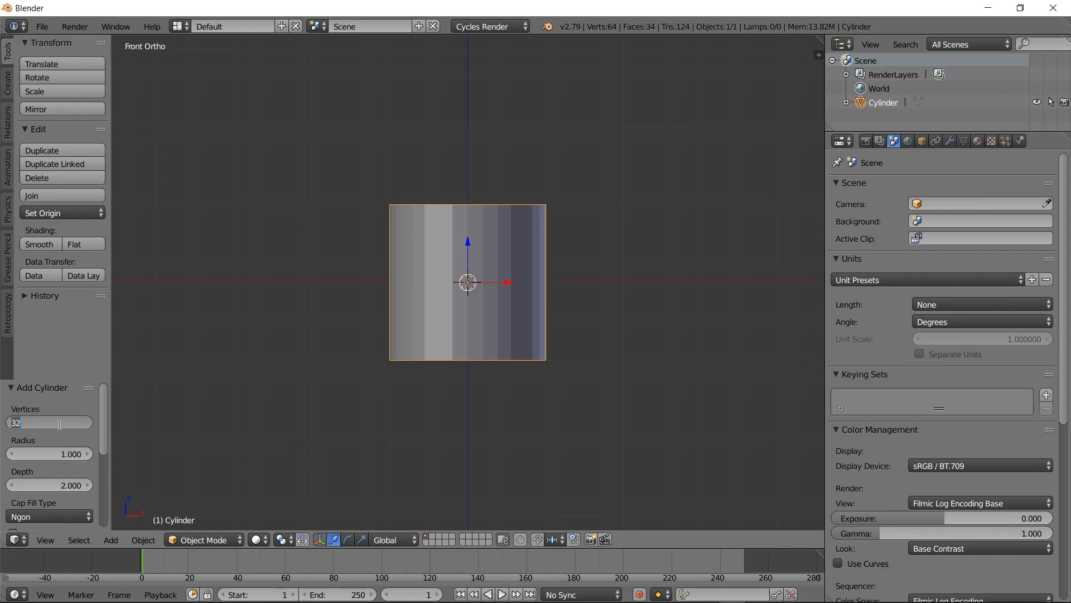
type("50")
key("Tab")
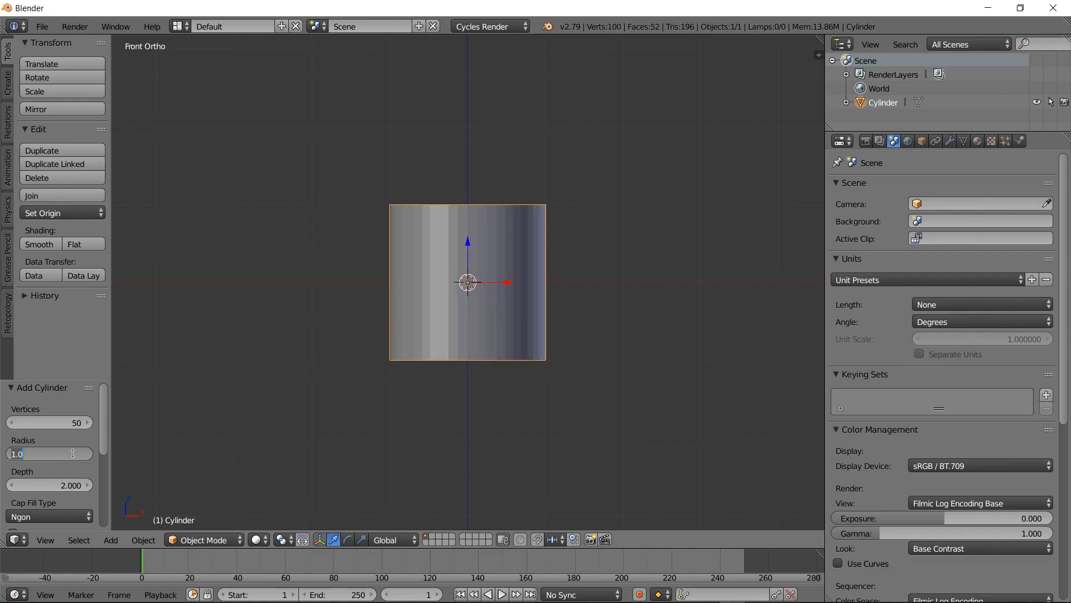
key("Tab")
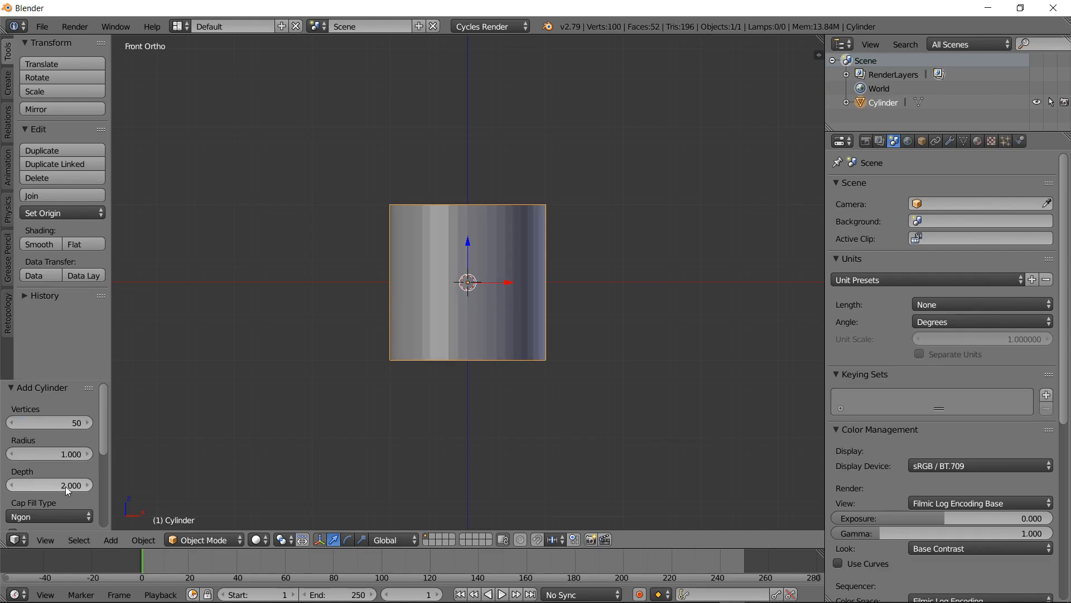
type("0.5")
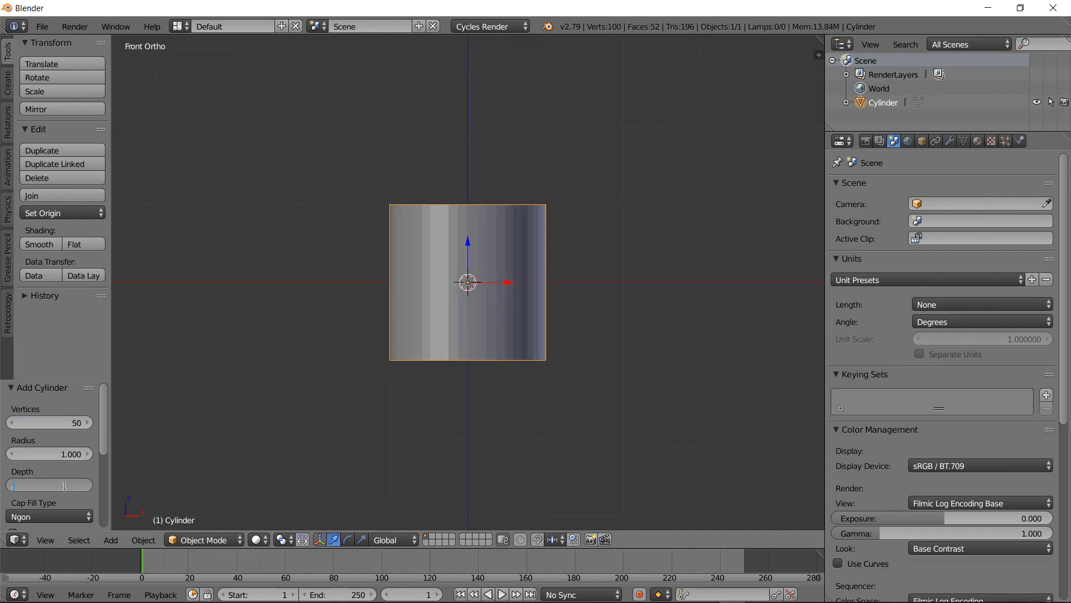
key("Return")
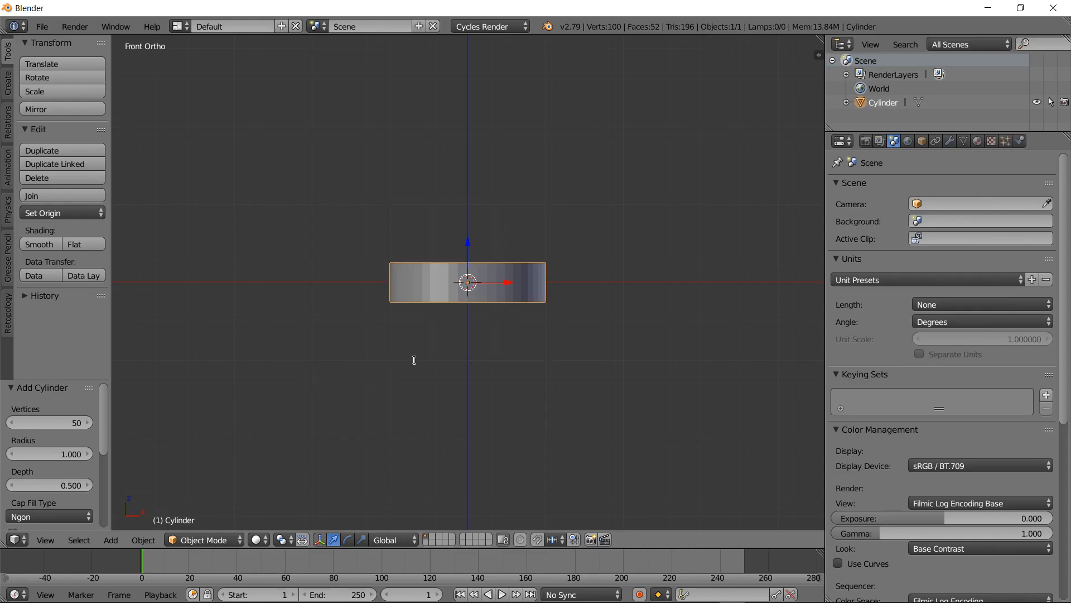
left_click(71, 516)
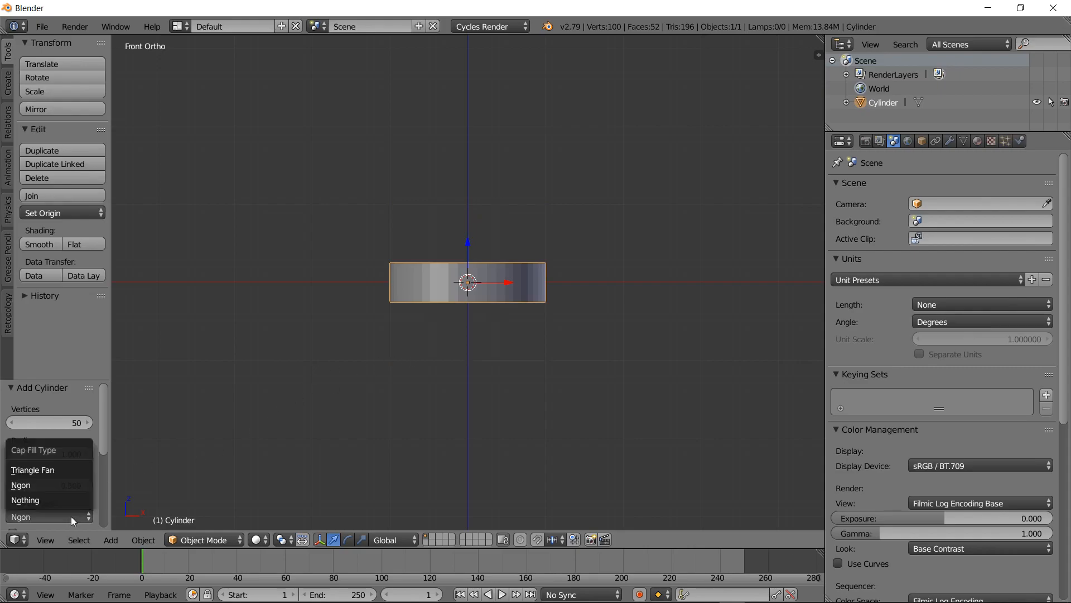
left_click(70, 499)
middle_click_drag(410, 403, 557, 363)
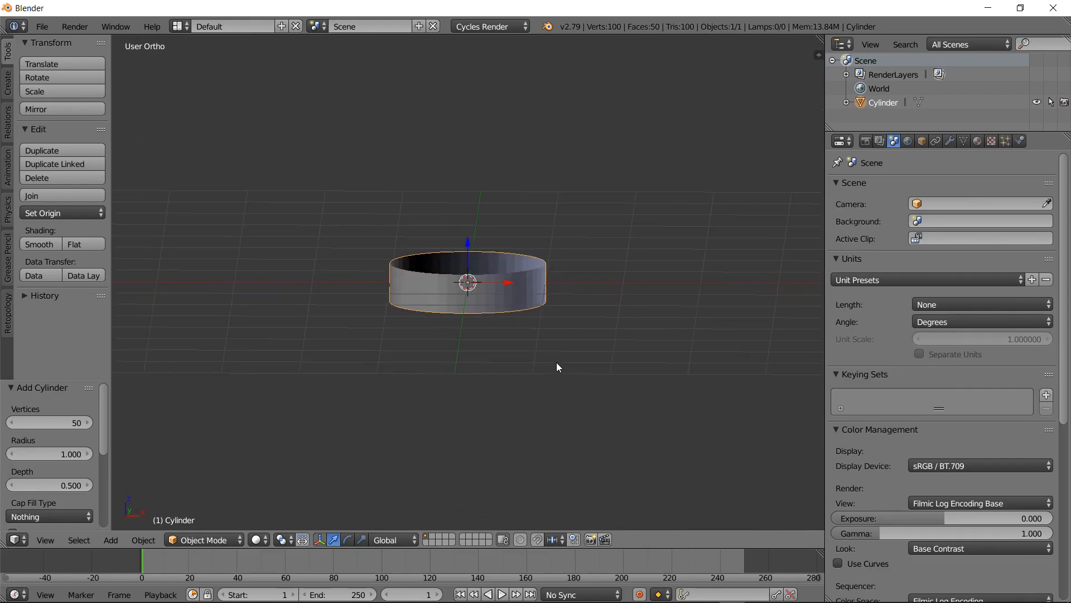
In Edit Mode, add three evenly spaced horizontal loop cuts around the cylinder wall without sliding them
key("KP_1")
key("Tab")
scroll(553, 360, "up", 5)
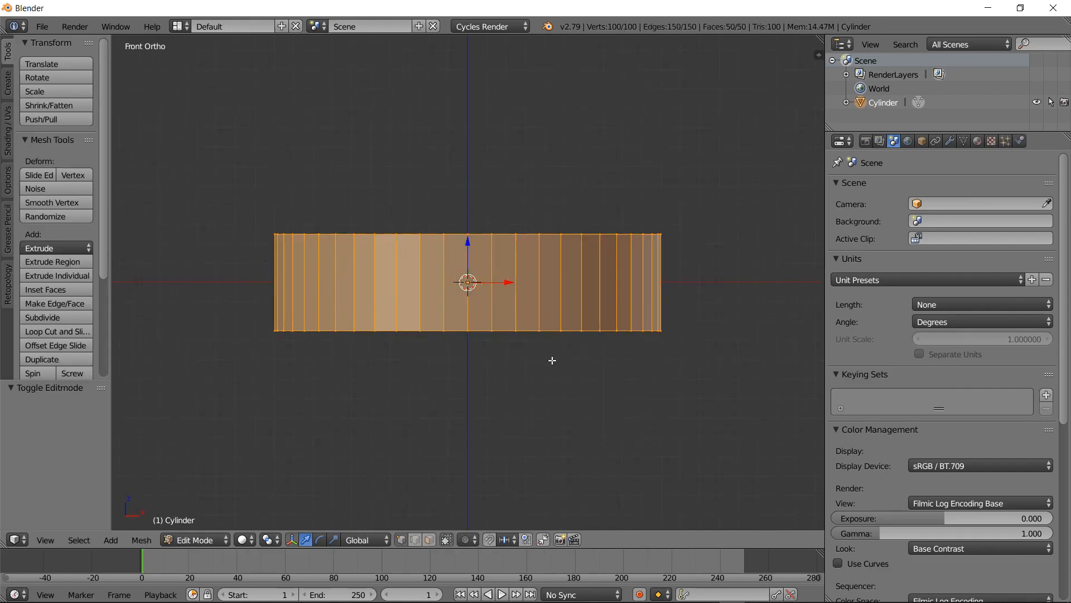
key("ctrl+r")
scroll(447, 275, "up", 2)
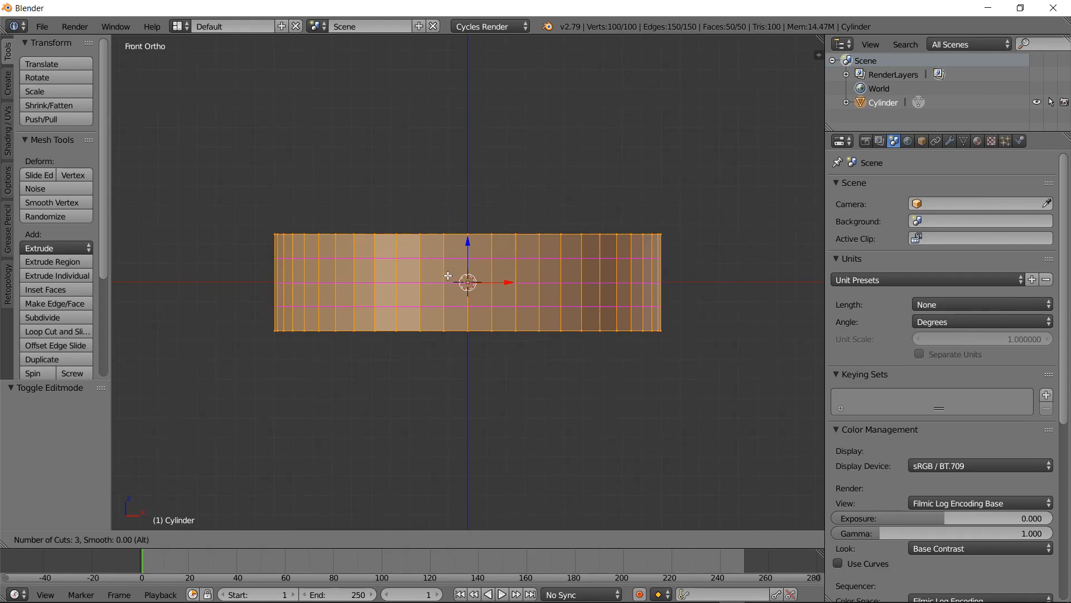
left_click(448, 275)
right_click(447, 275)
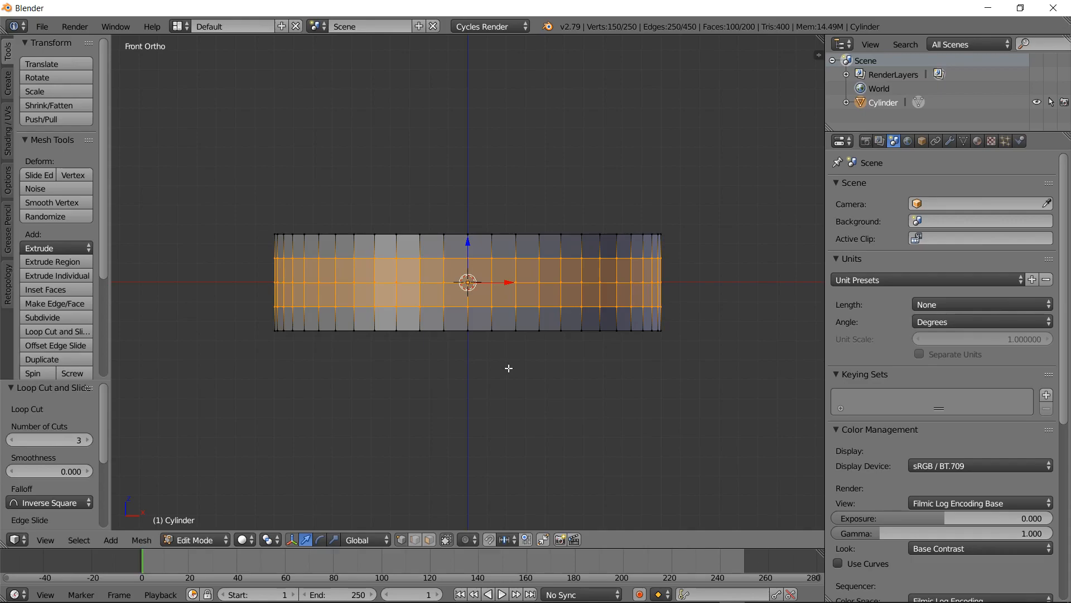
Clear the selection and, in vertex select mode, select the nine vertices of the central two-by-two face block on the cylinder's front
key("a")
scroll(509, 368, "up", 2)
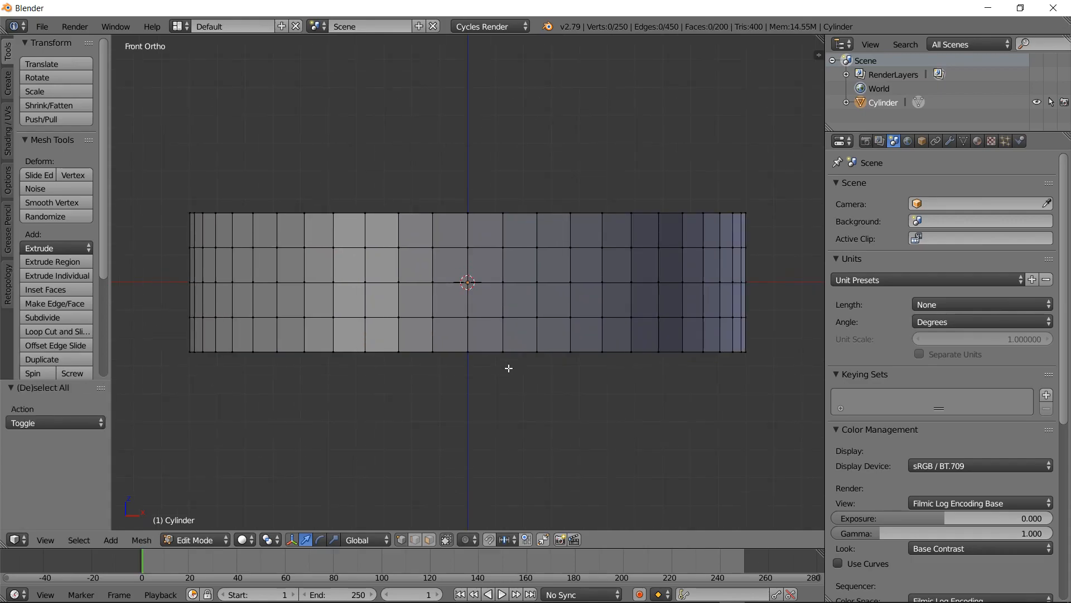
key("ctrl+Tab")
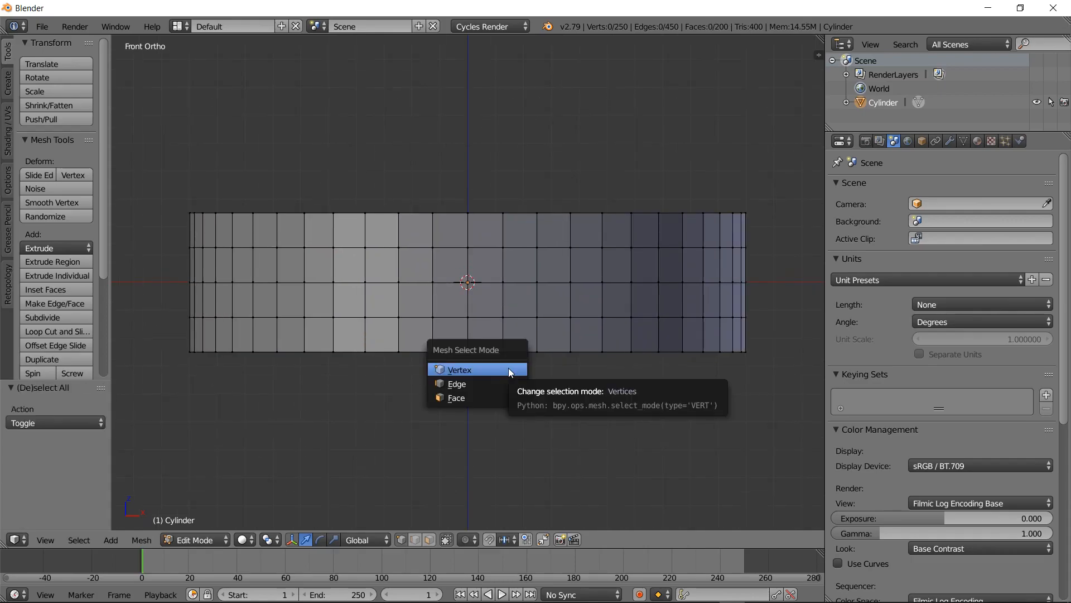
left_click(507, 368)
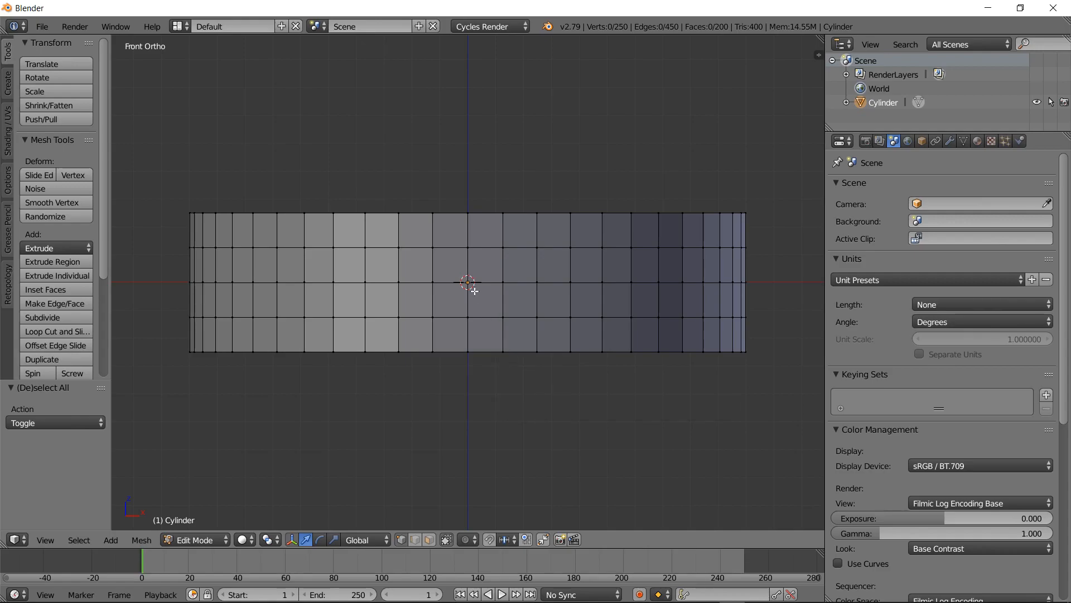
right_click(491, 255)
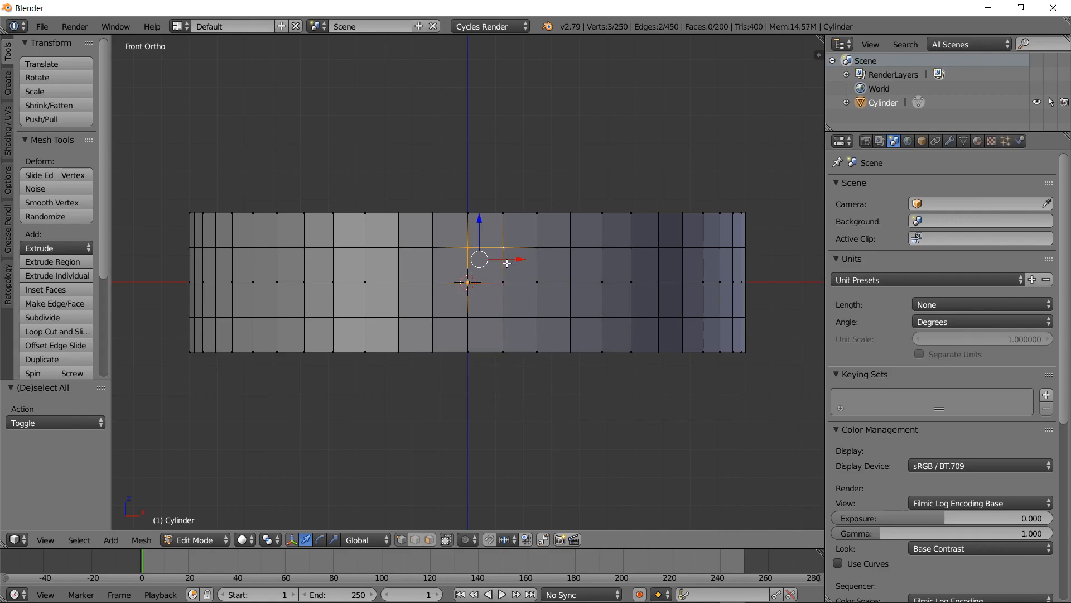
right_click(504, 316, "shift")
right_click(468, 319, "shift")
right_click(434, 319, "shift")
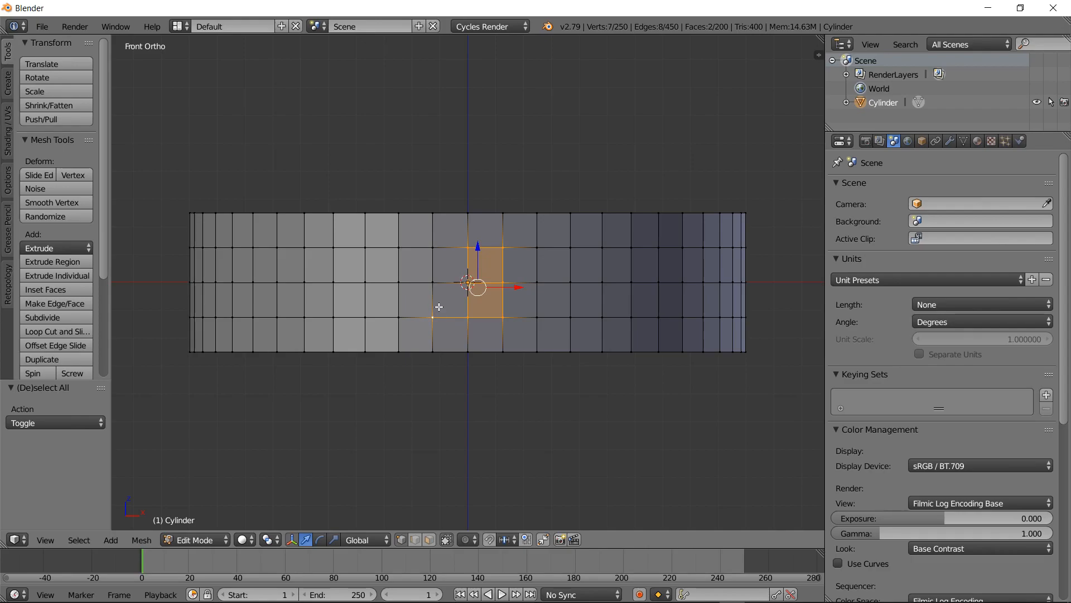
right_click(438, 279, "shift")
right_click(440, 276, "shift")
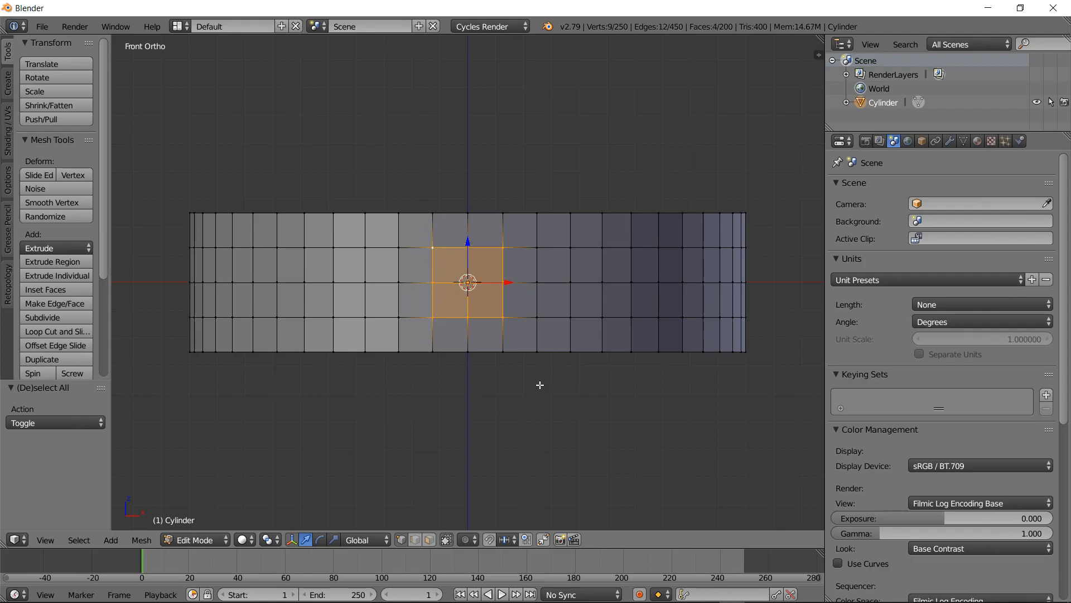
Round the selected face block fully with To Sphere and delete its faces to open a hole in the cylinder wall
key("shift+alt+s")
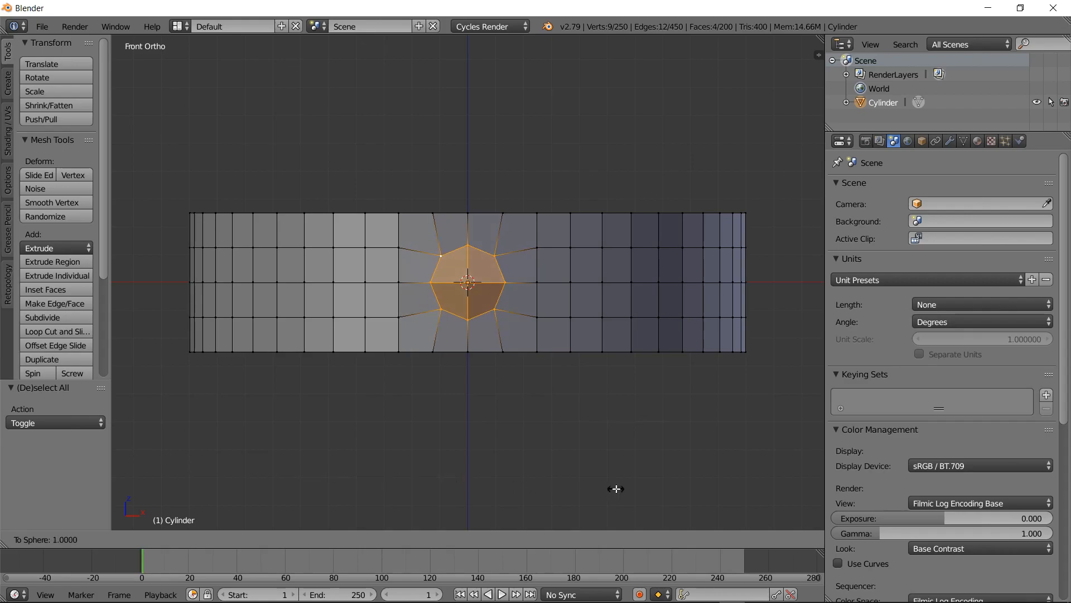
left_click(654, 489)
key("x")
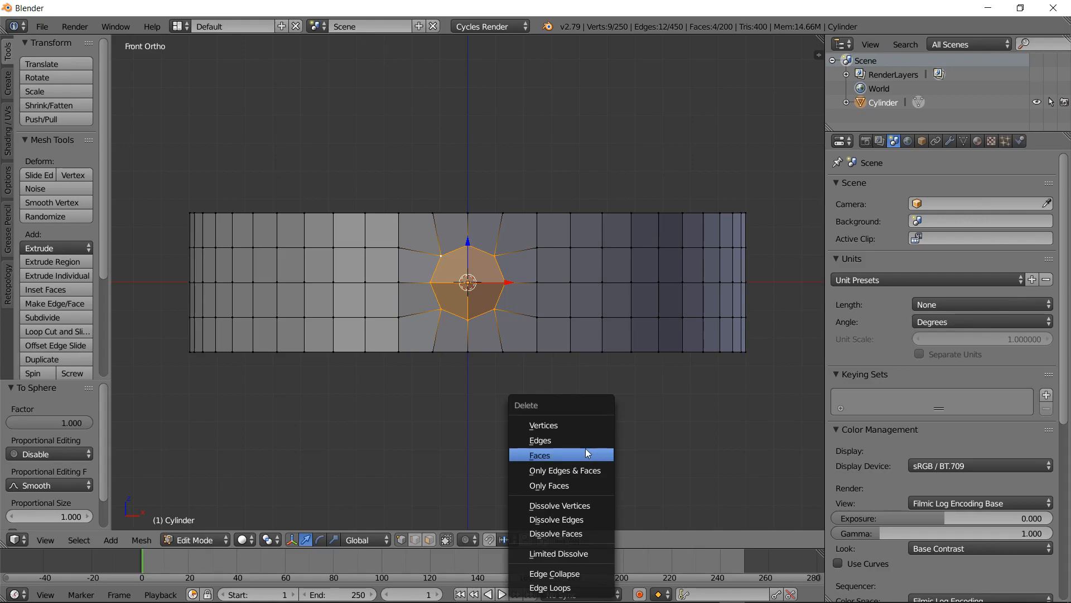
left_click(585, 453)
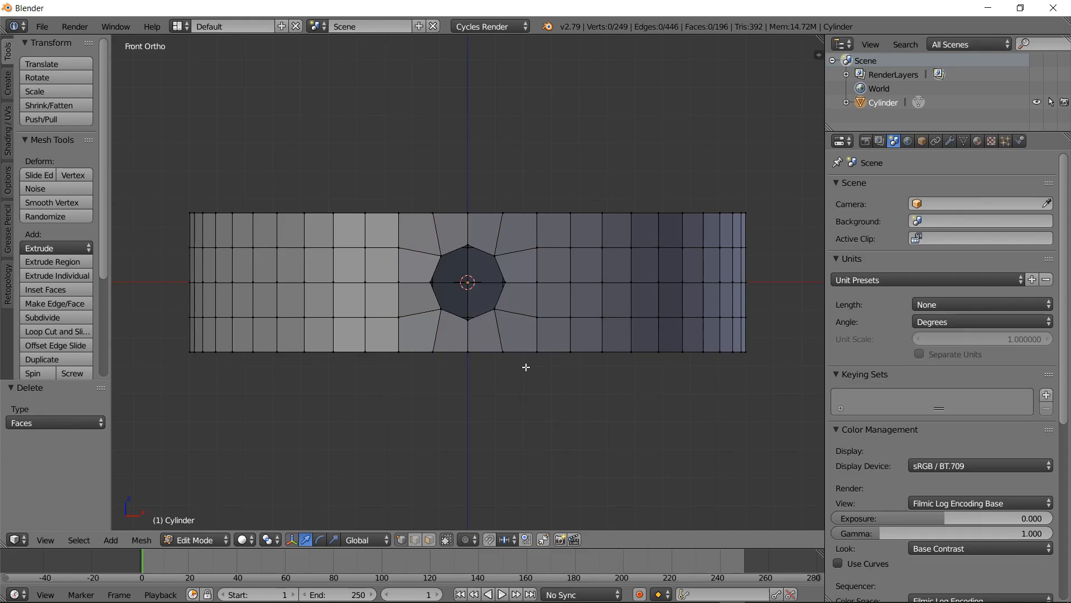
In face select mode, circle-select the faces surrounding the front hole, invert the selection and delete those faces
key("ctrl+Tab")
left_click(516, 390)
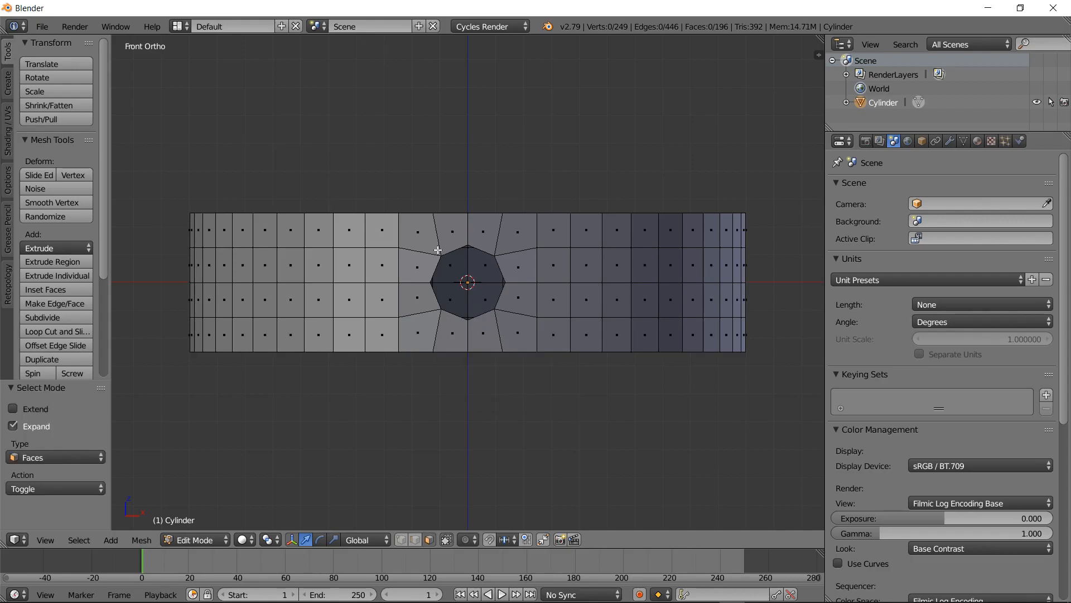
key("c")
mouse_move(430, 239)
left_mouse_down()
mouse_move(491, 222)
mouse_move(510, 242)
mouse_move(526, 294)
mouse_move(519, 330)
mouse_move(418, 314)
mouse_move(458, 270)
left_mouse_up()
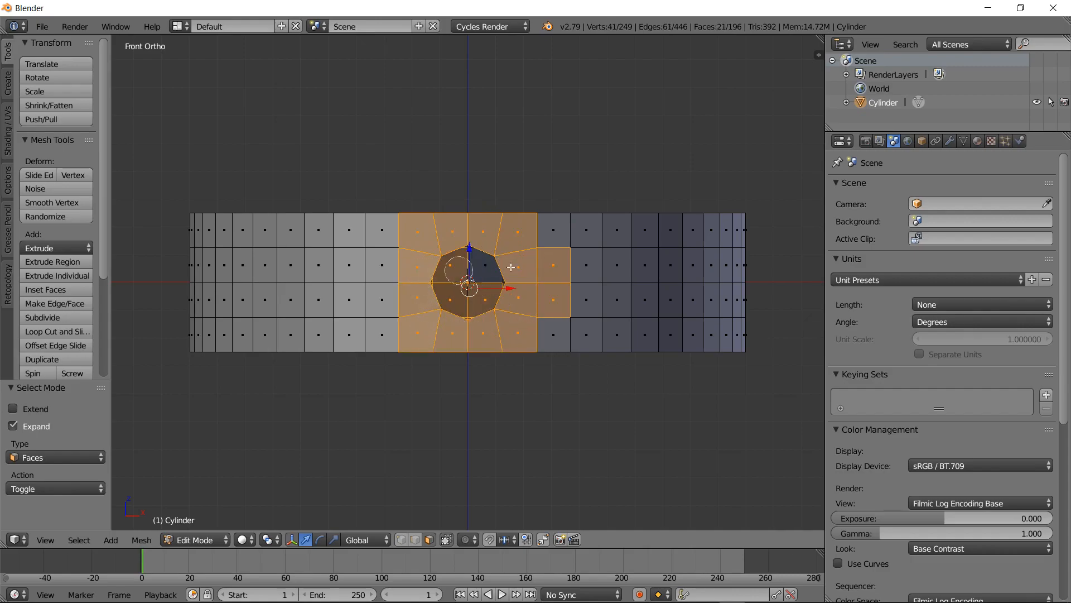
middle_click(568, 245)
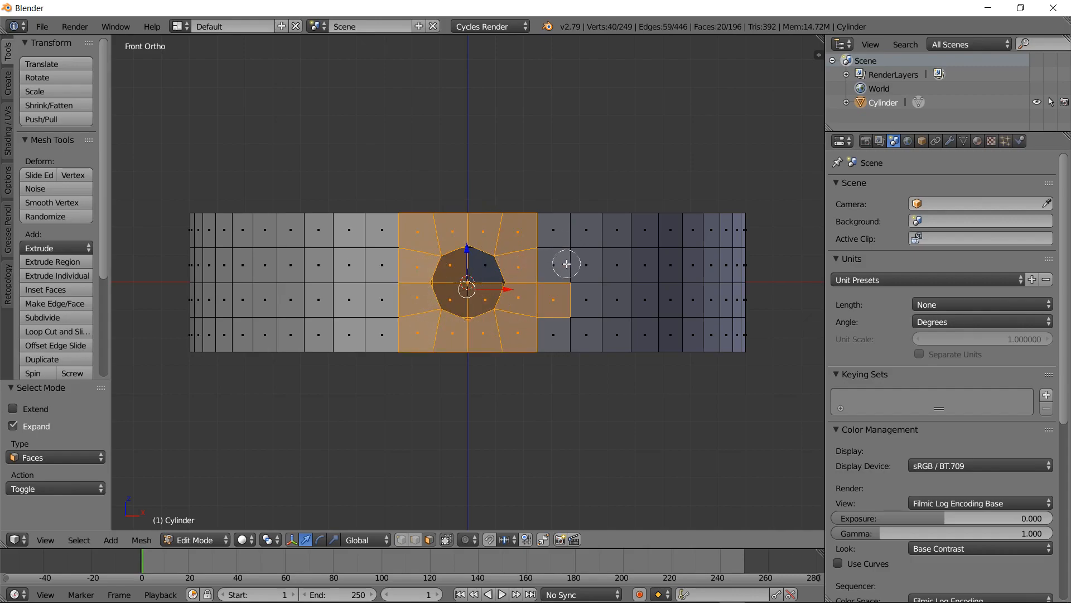
middle_click(567, 303)
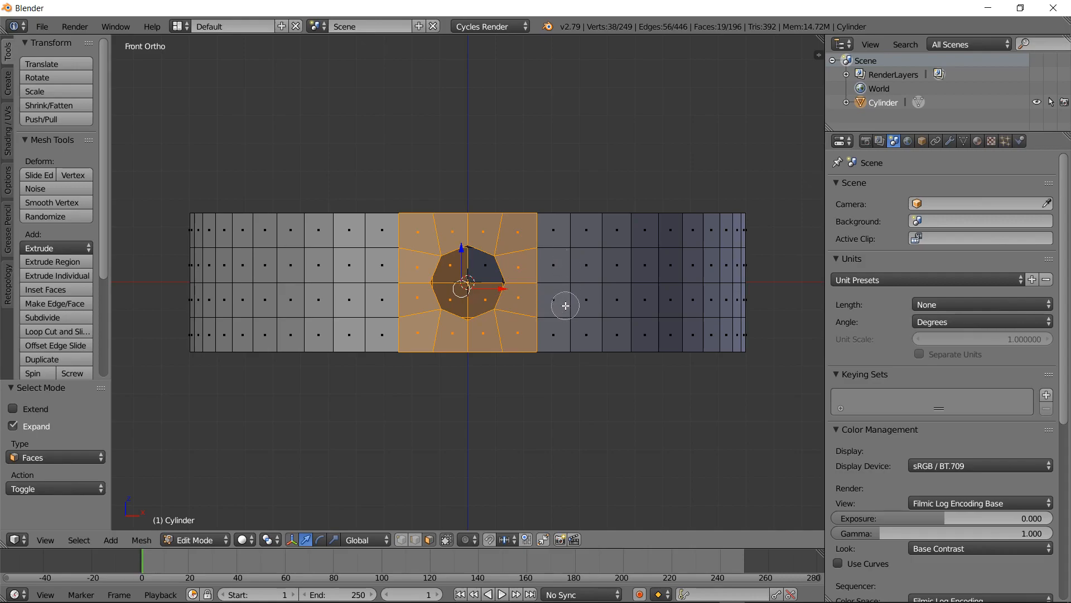
right_click(552, 420)
key("ctrl+i")
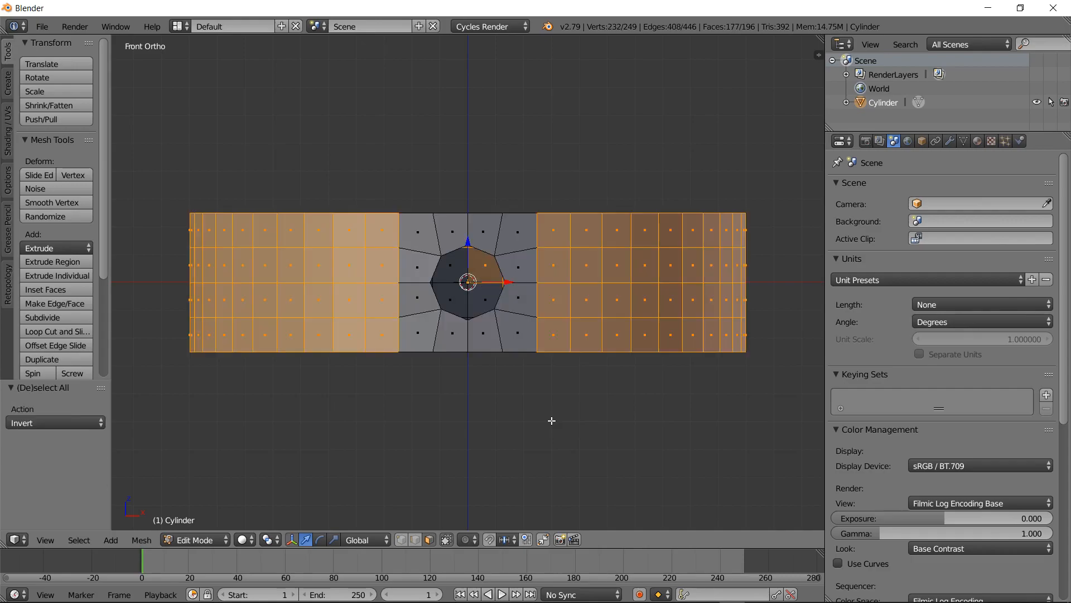
key("x")
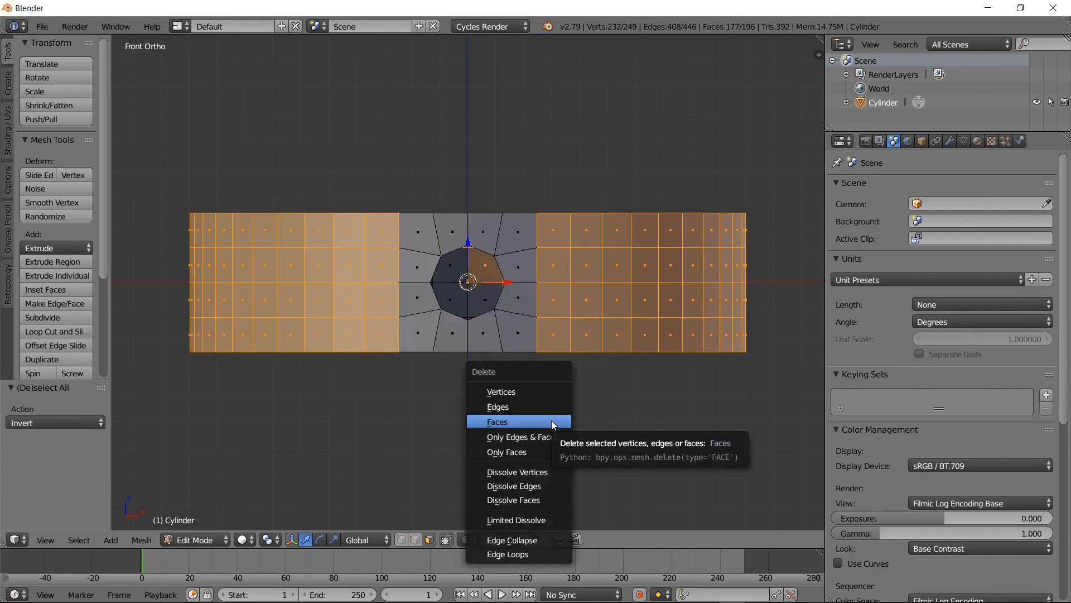
left_click(552, 422)
Select the leftover faces on the cylinder's back side and delete them, keeping only the front panel with the hole
middle_click_drag(596, 392, 556, 254)
mouse_move(475, 134)
left_mouse_down("ctrl")
mouse_move(467, 214)
mouse_move(567, 353)
mouse_move(641, 242)
mouse_move(595, 181)
left_mouse_up("ctrl")
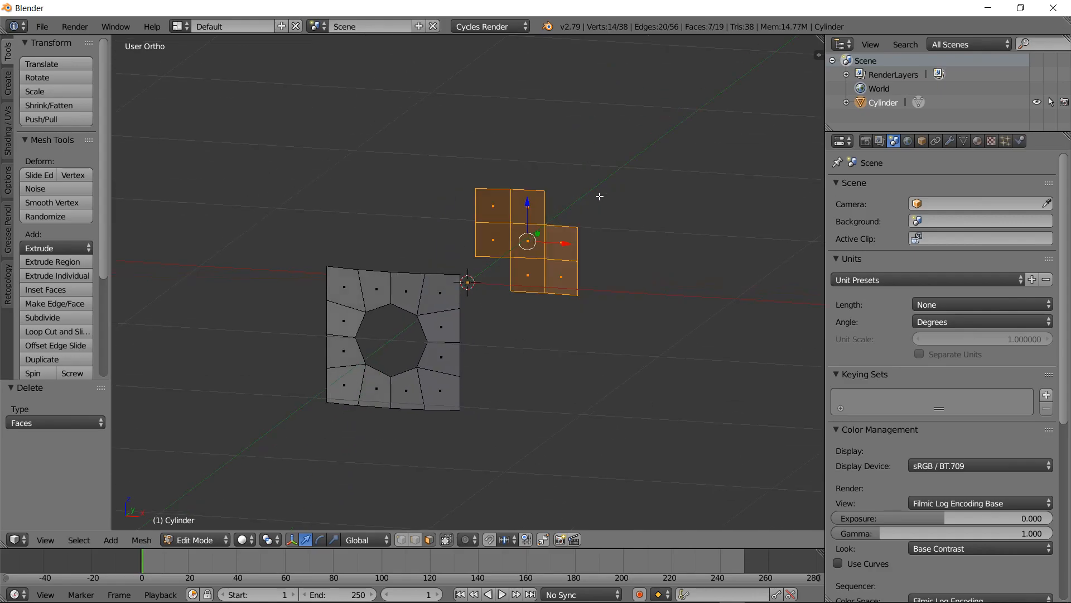
key("x")
left_click(612, 266)
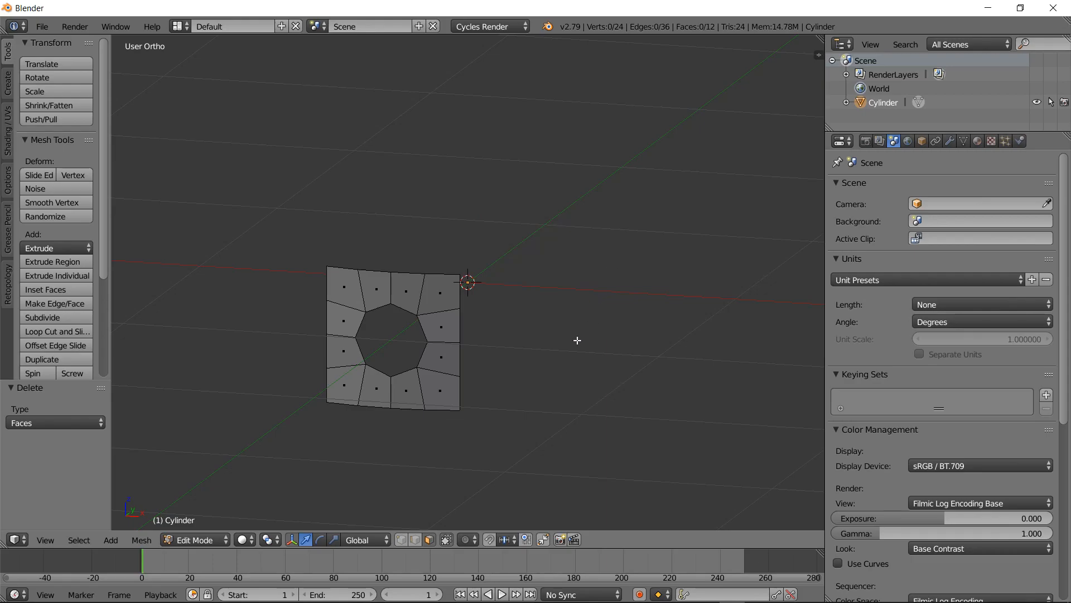
Return to Object Mode and apply smooth shading to the holed panel
key("Tab")
middle_click_drag(555, 340, 575, 310)
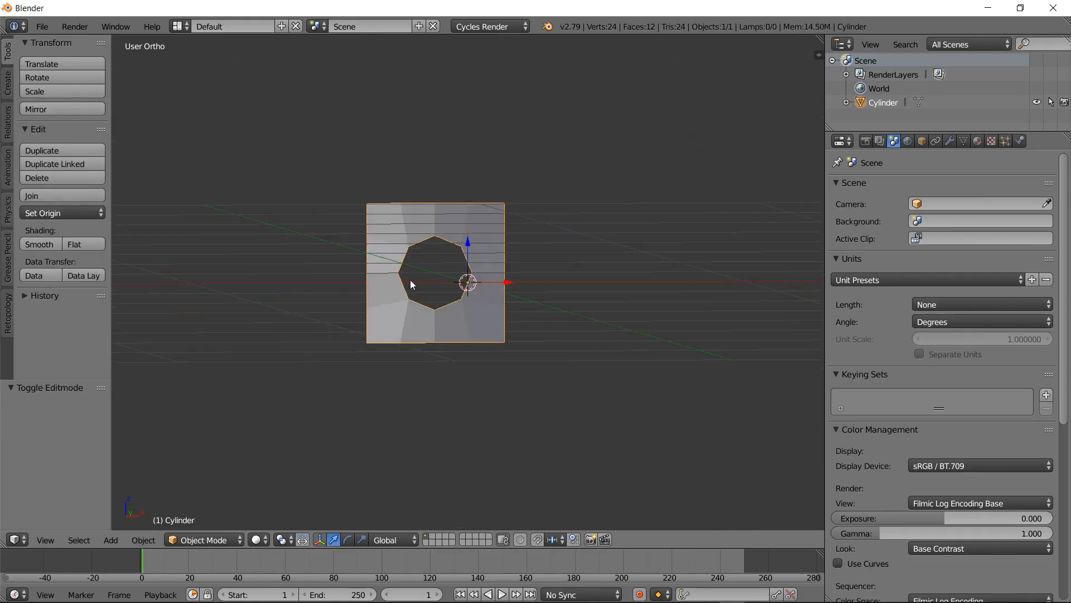
left_click(42, 241)
middle_click_drag(548, 264, 540, 280)
middle_click_drag(530, 343, 504, 378)
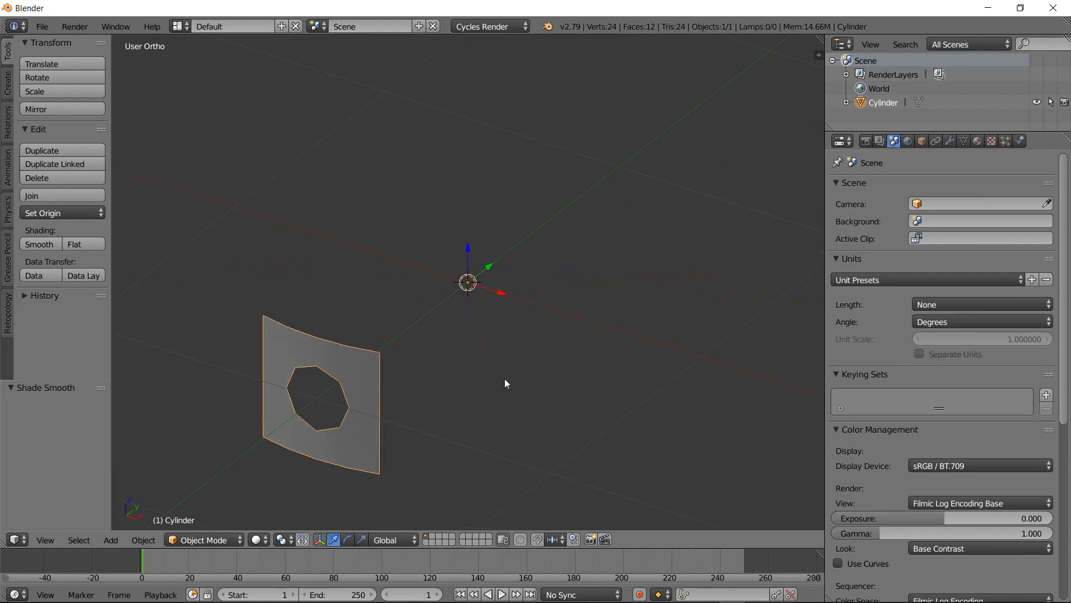
Add a Plain Axes empty at the scene origin
key("shift+a")
mouse_move(515, 375)
mouse_move(510, 476)
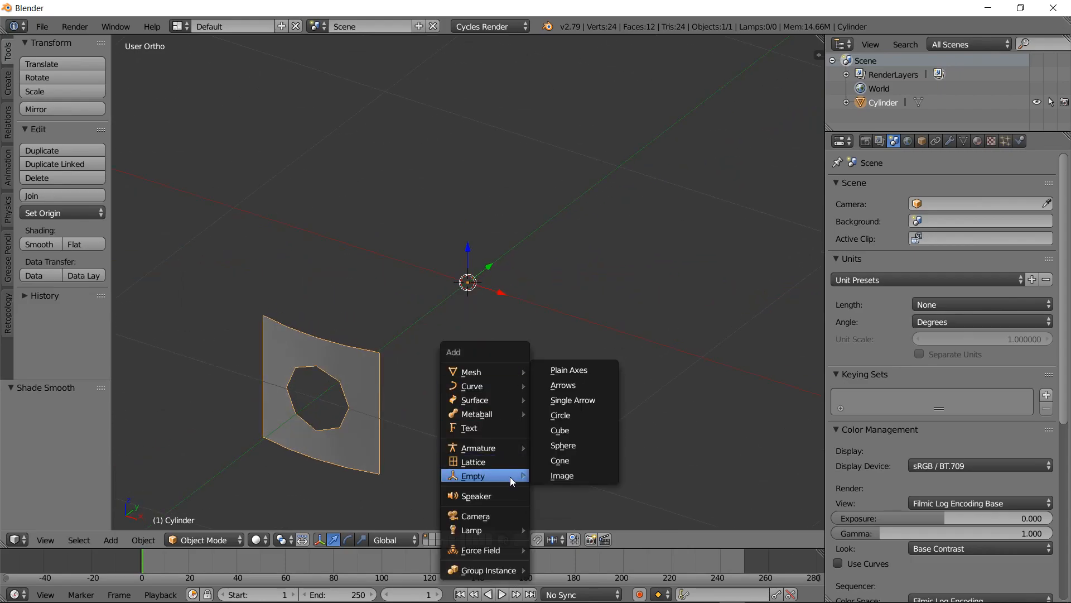
left_click(576, 374)
scroll(570, 374, "down", 4)
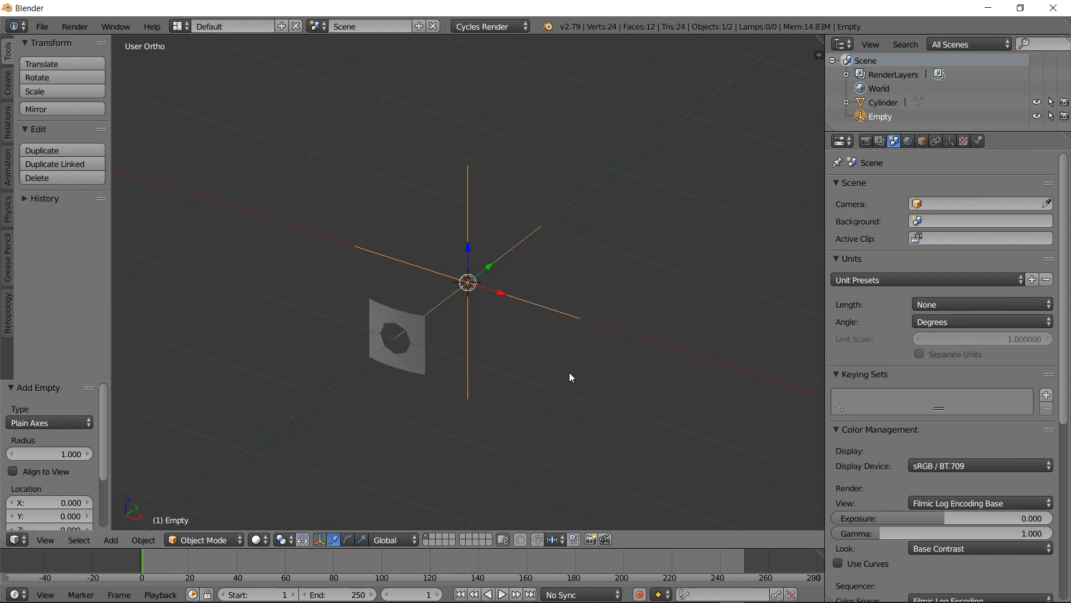
Give the holed panel an Array modifier with Relative Offset disabled and Object Offset enabled, using the Empty as offset object
right_click(416, 340)
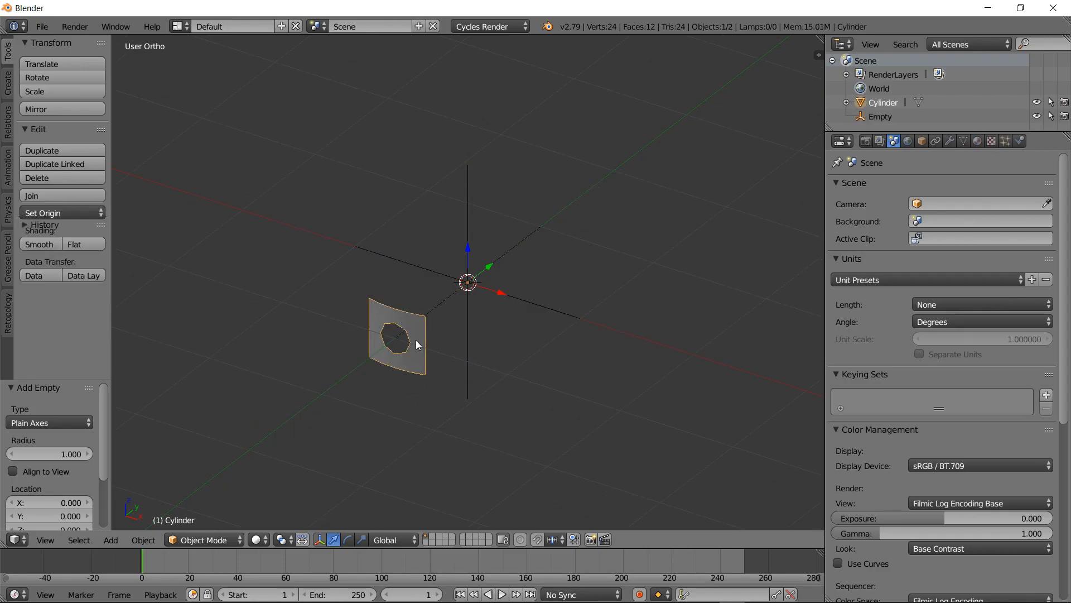
left_click(949, 142)
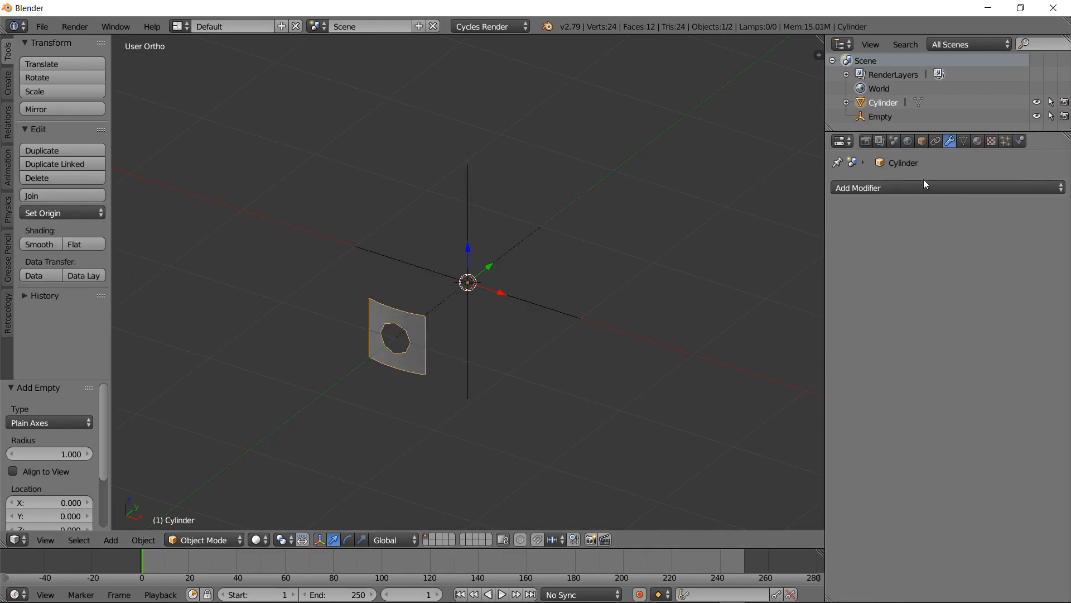
left_click(921, 187)
left_click(788, 221)
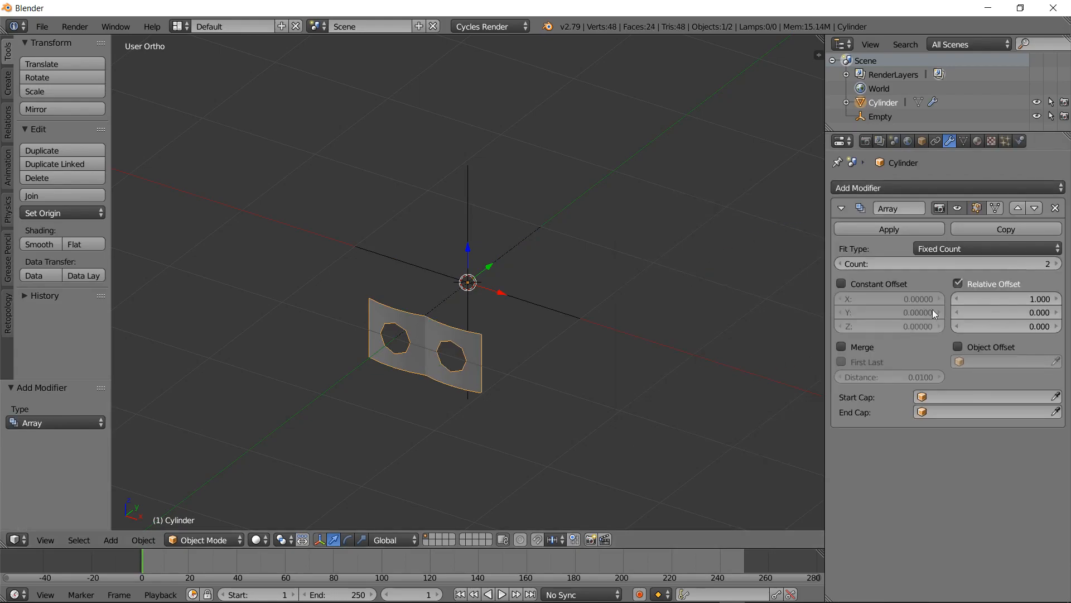
left_click(959, 283)
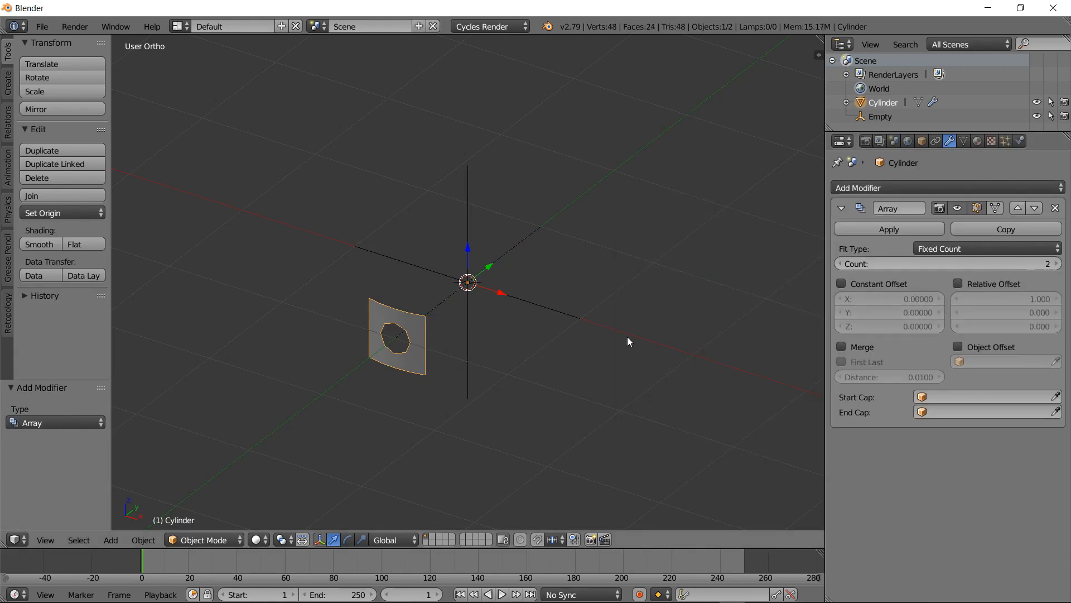
left_click(959, 344)
left_click(1054, 362)
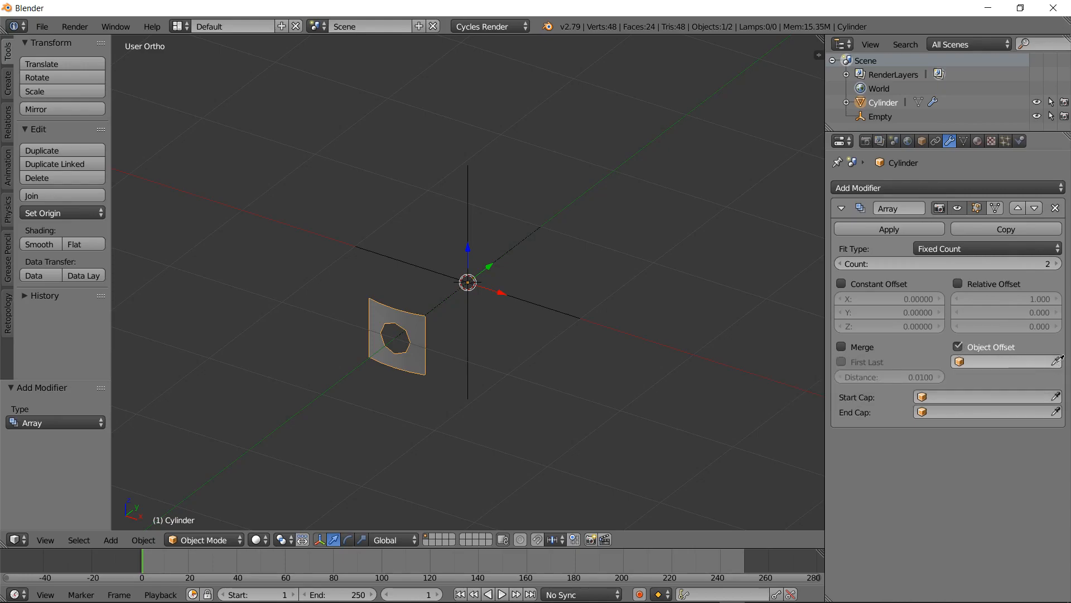
left_click(557, 304)
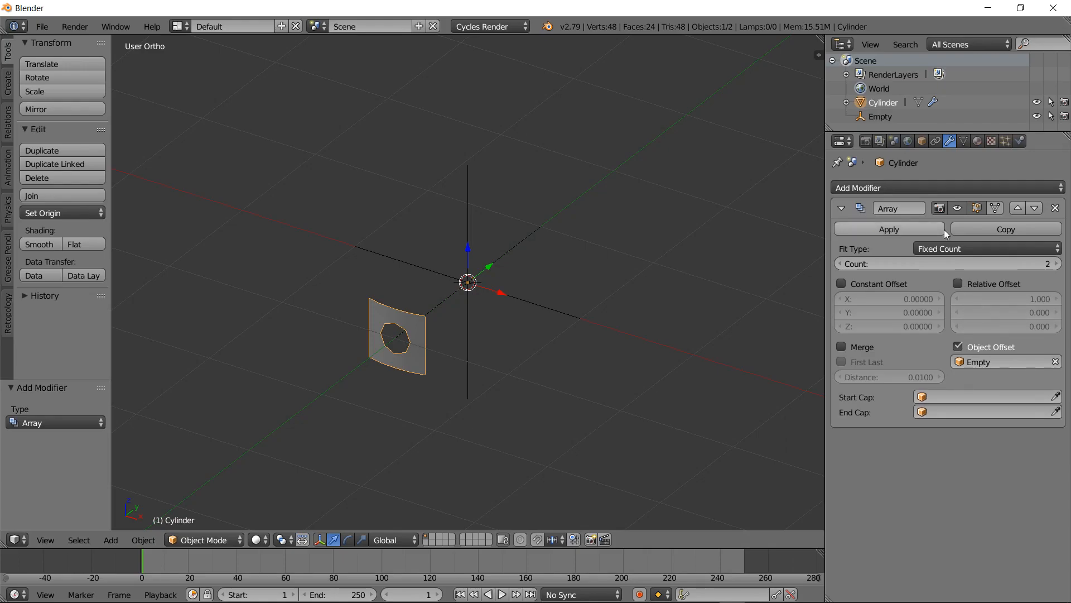
Select the Empty and set its Z rotation to 36°
right_click(516, 297)
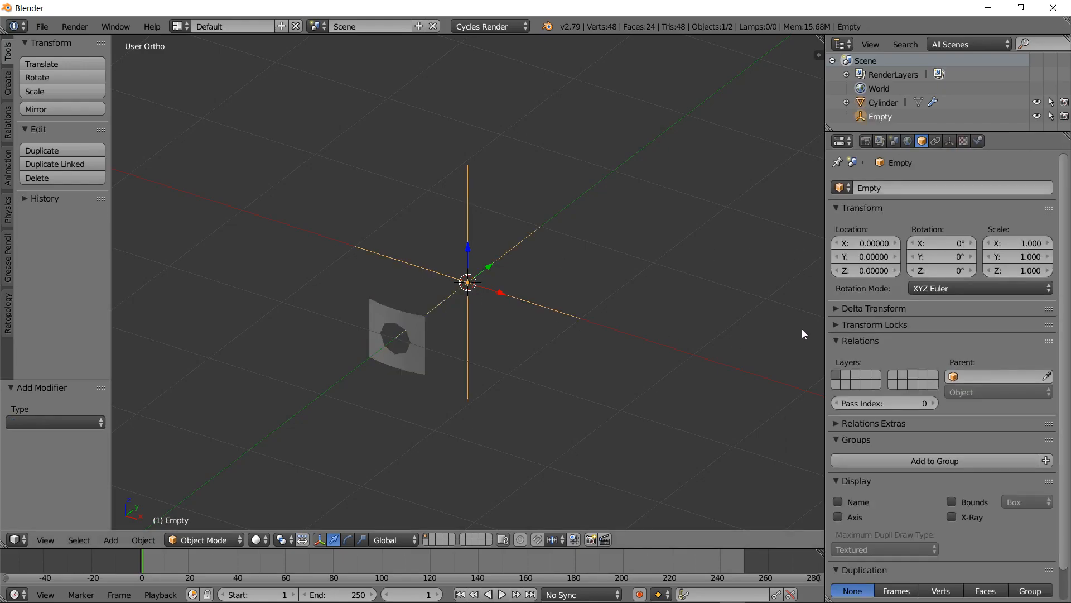
left_click(938, 270)
type("36")
key("Return")
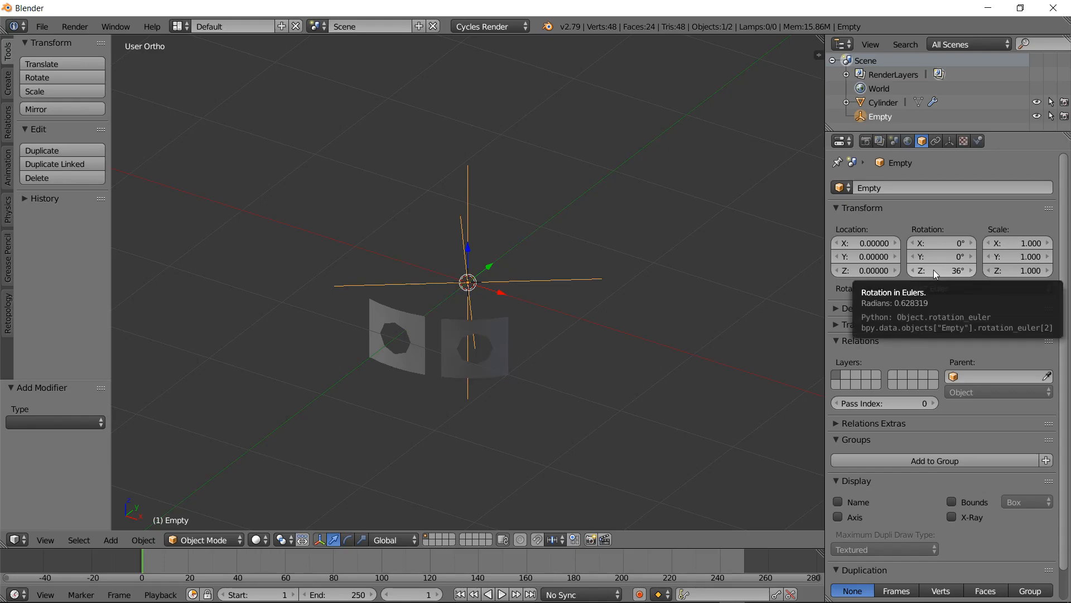
Set the Empty's Z rotation to 30°
left_click_drag(933, 272, 926, 271)
left_click(960, 271)
type("30")
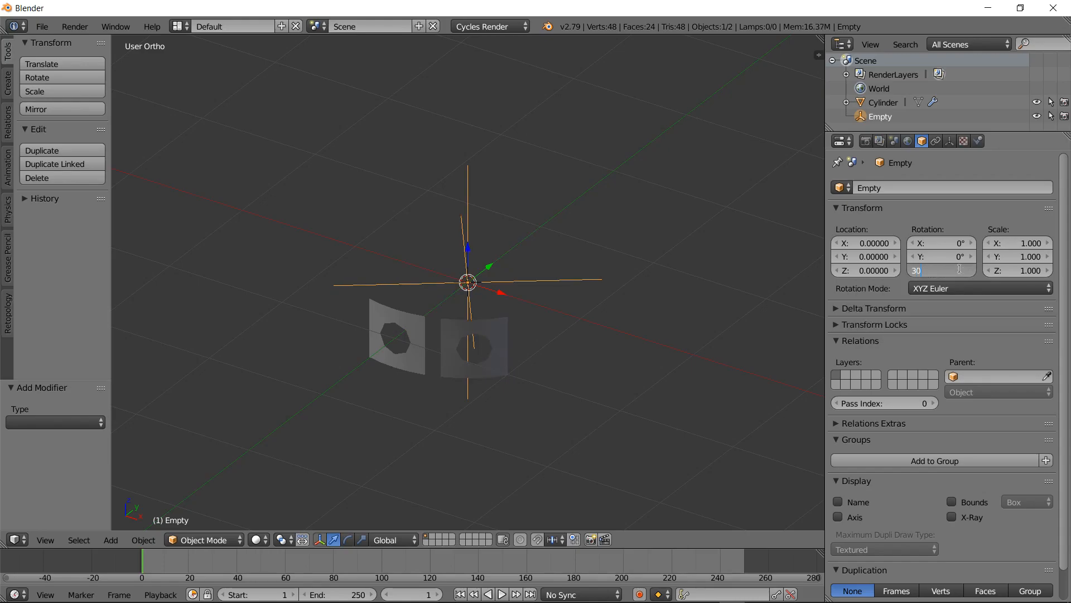
key("Return")
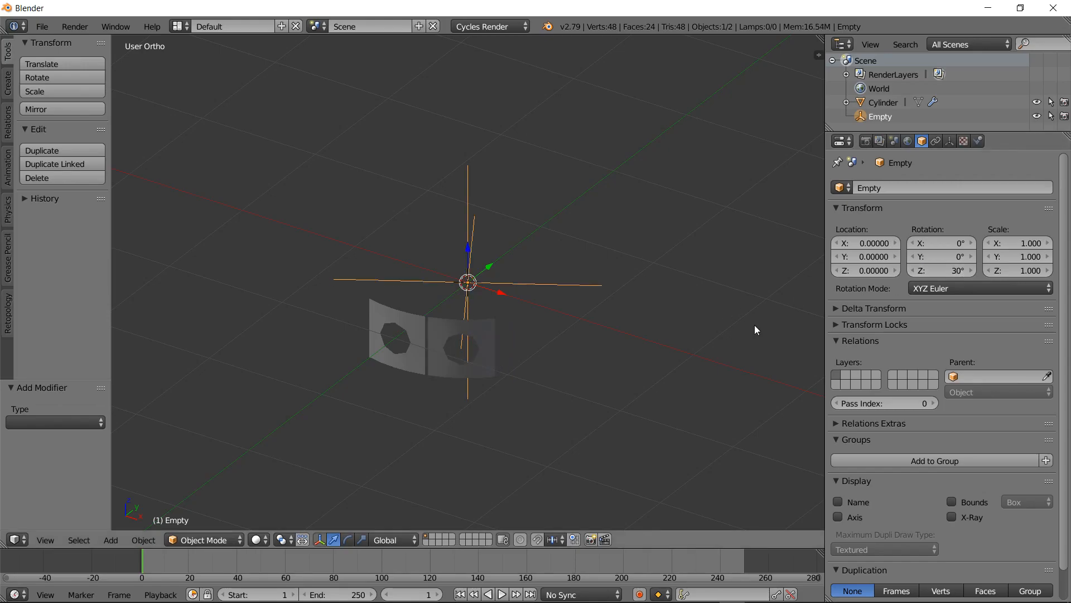
Select the holed panel and enable Merge in its Array modifier
scroll(653, 334, "up", 2)
middle_click_drag(547, 409, 584, 345, "shift")
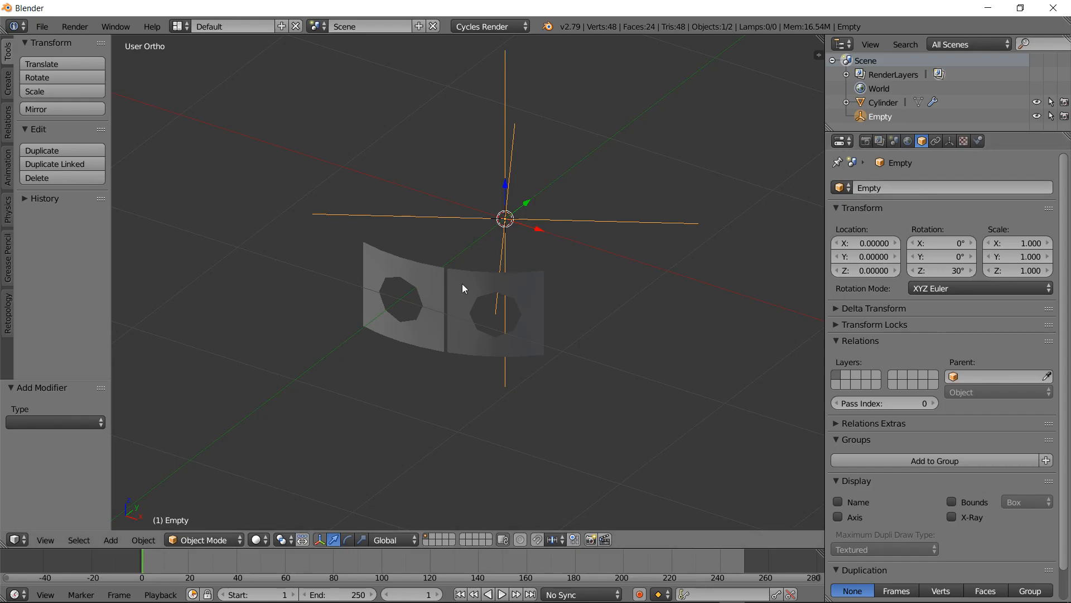
right_click(446, 288)
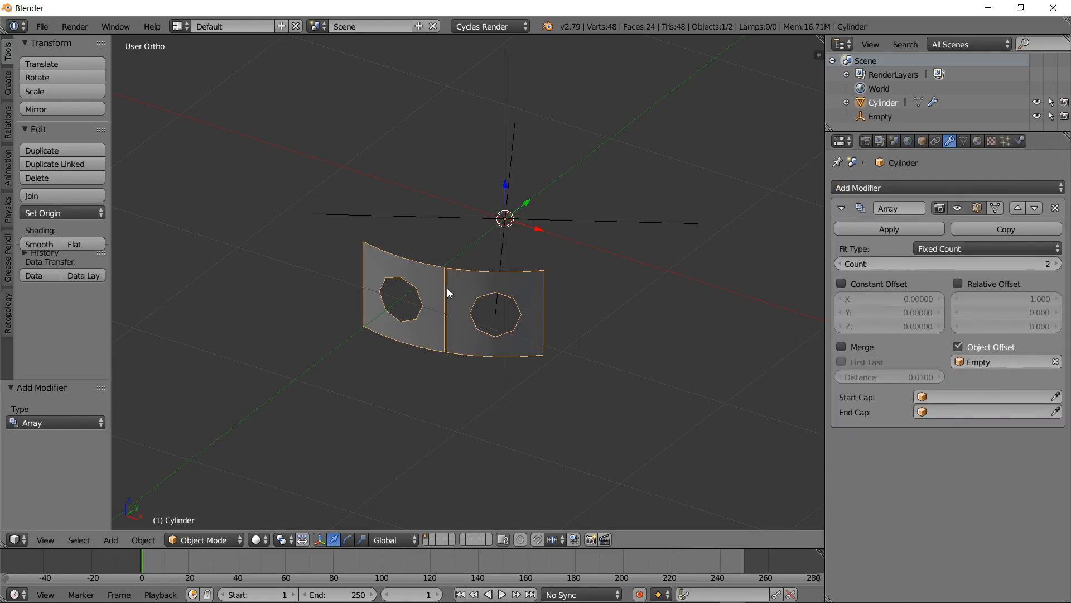
left_click(858, 348)
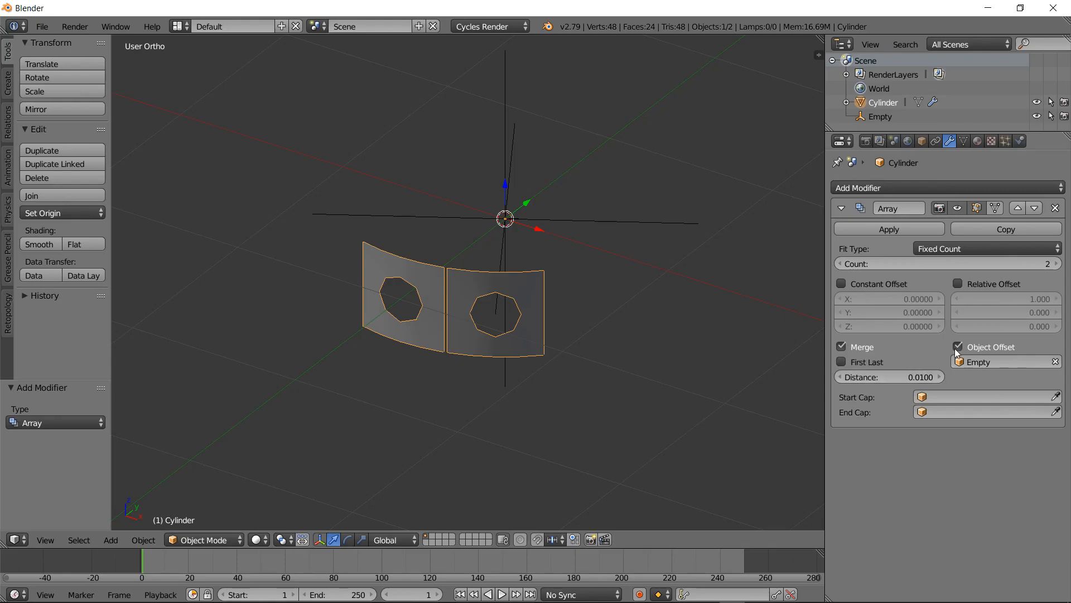
Reduce the Empty's Z rotation to 29.3° so the two array panels join without a gap
right_click(590, 219)
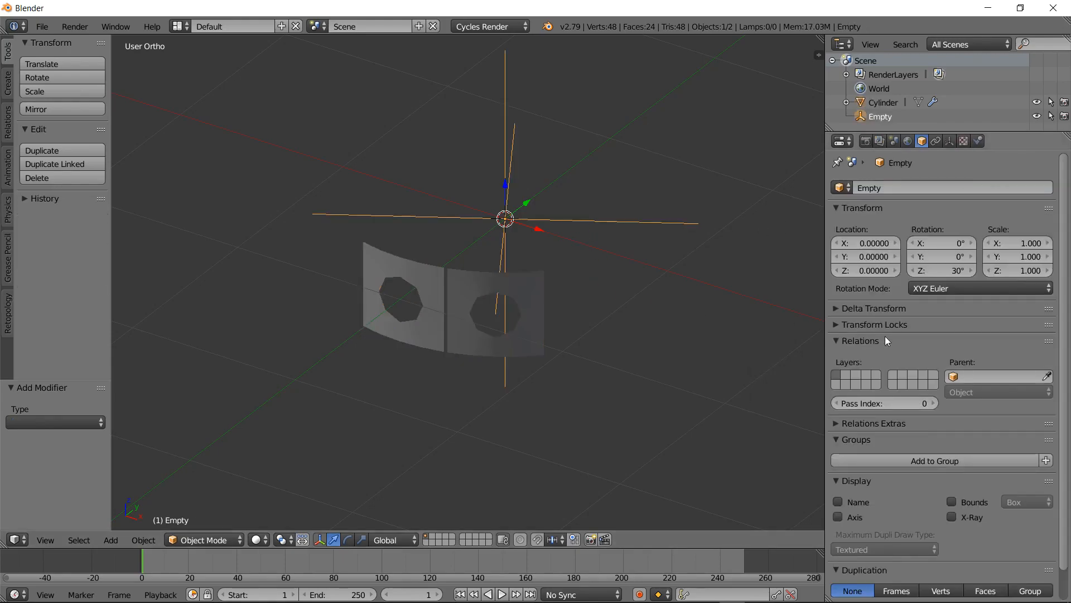
left_click_drag(913, 272, 914, 275)
scroll(463, 344, "up", 1)
middle_click_drag(463, 343, 568, 293)
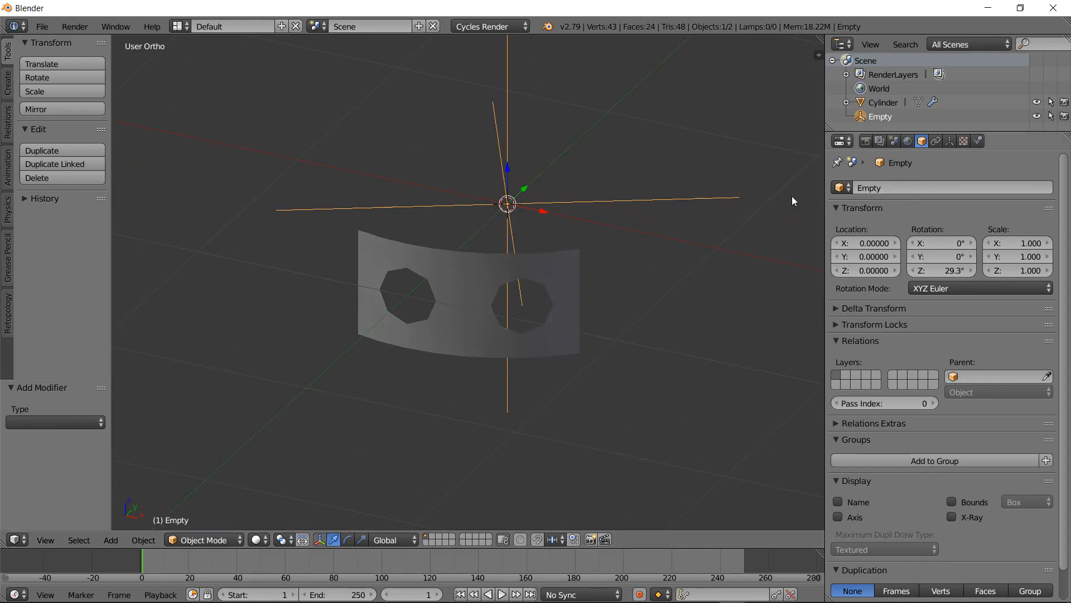
Select the holed panel and raise its Array modifier's count to 13
right_click(572, 285)
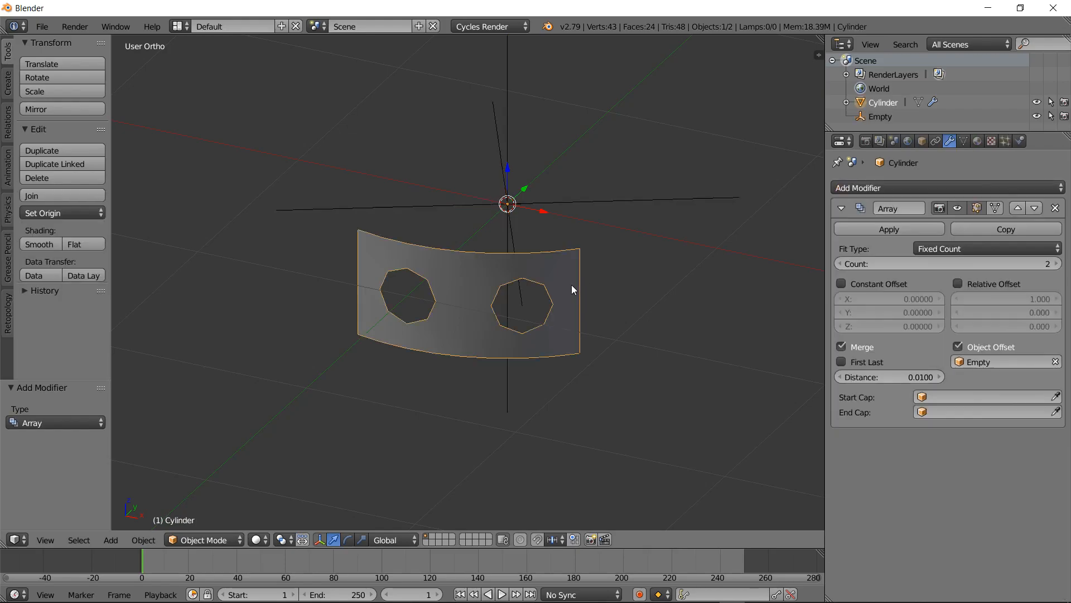
left_click(1061, 271)
left_click(1061, 271)
left_click(1061, 270)
left_click(1061, 270)
left_click(1060, 269)
left_click(1060, 269)
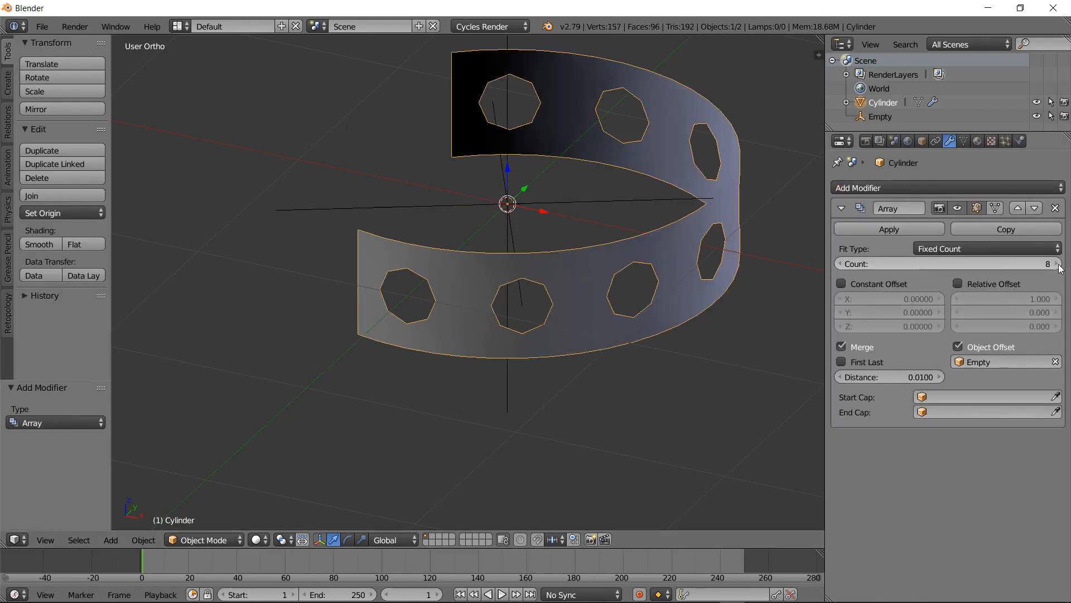
left_click(1060, 268)
left_click(1060, 268)
left_click(1060, 269)
left_click(1060, 268)
left_click(1060, 269)
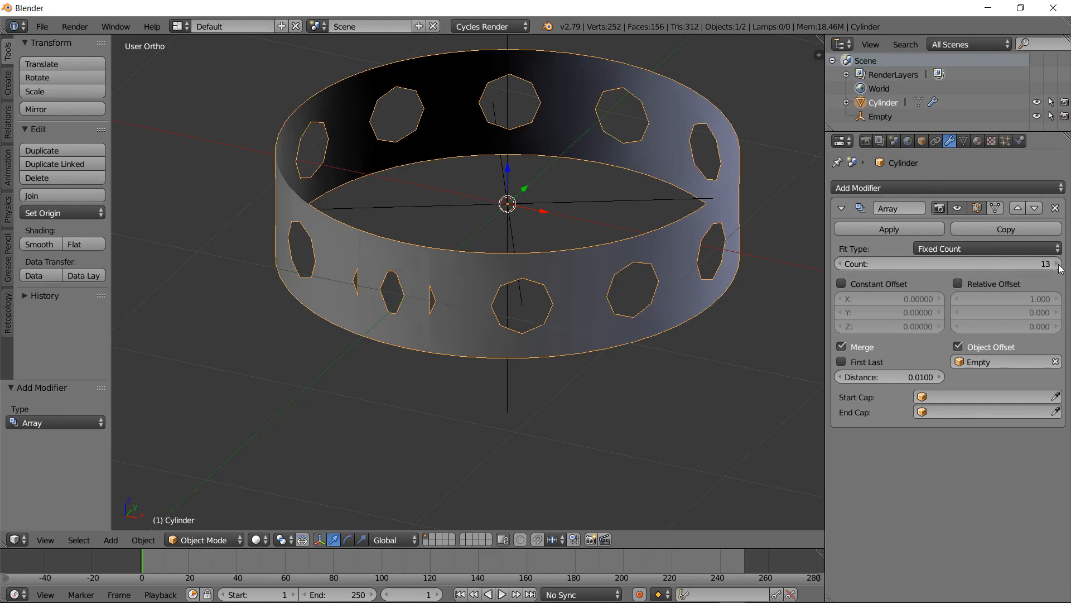
Select the Empty and reduce its Z rotation to 27.6° so the overlapping holes of the ring line up
middle_click_drag(593, 457, 624, 442)
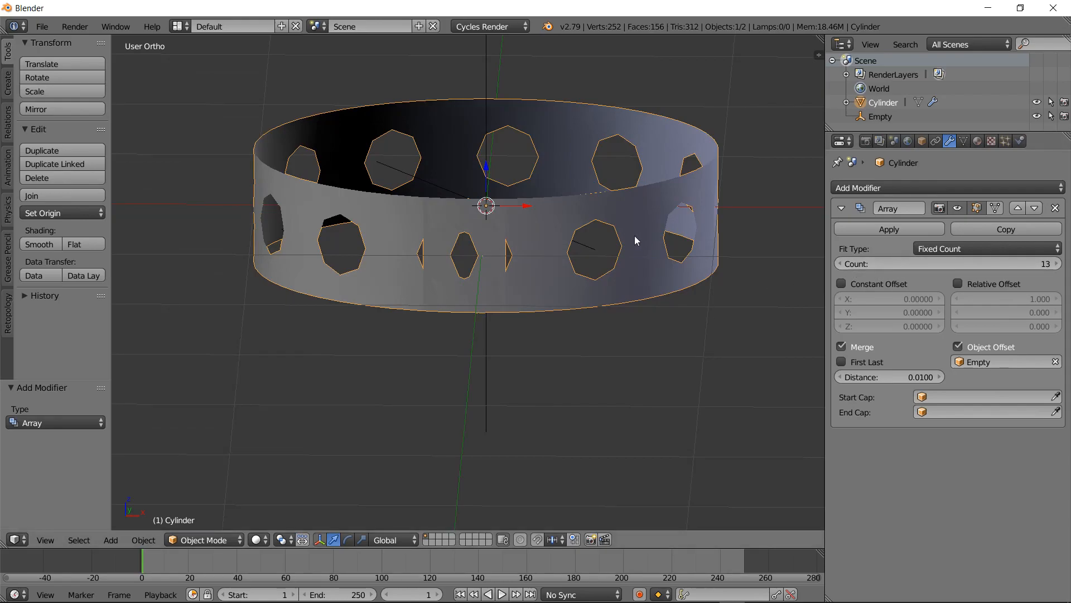
right_click(485, 90)
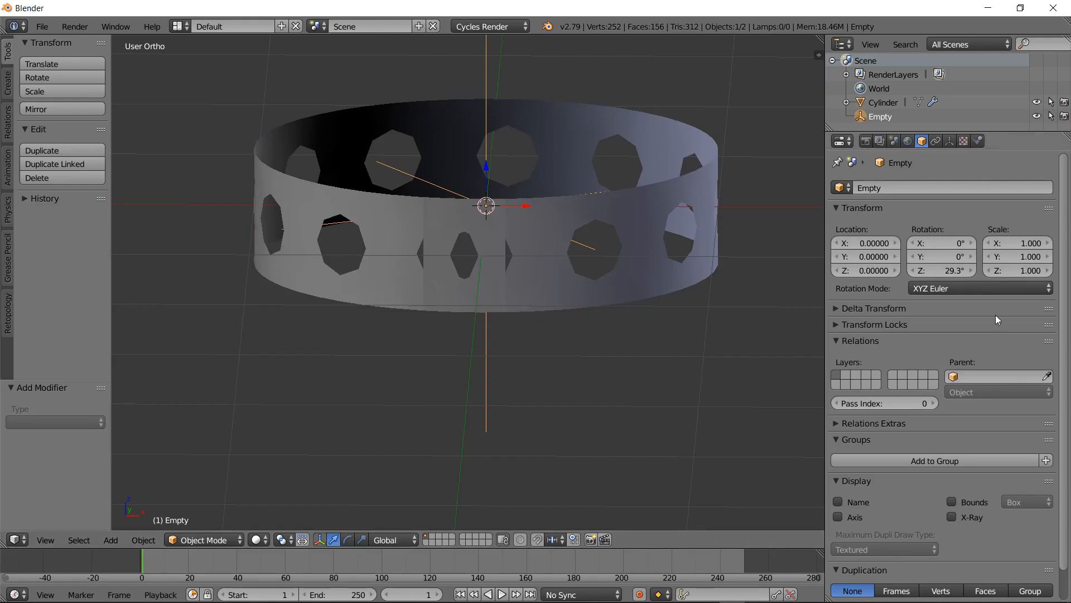
left_click_drag(925, 270, 915, 273)
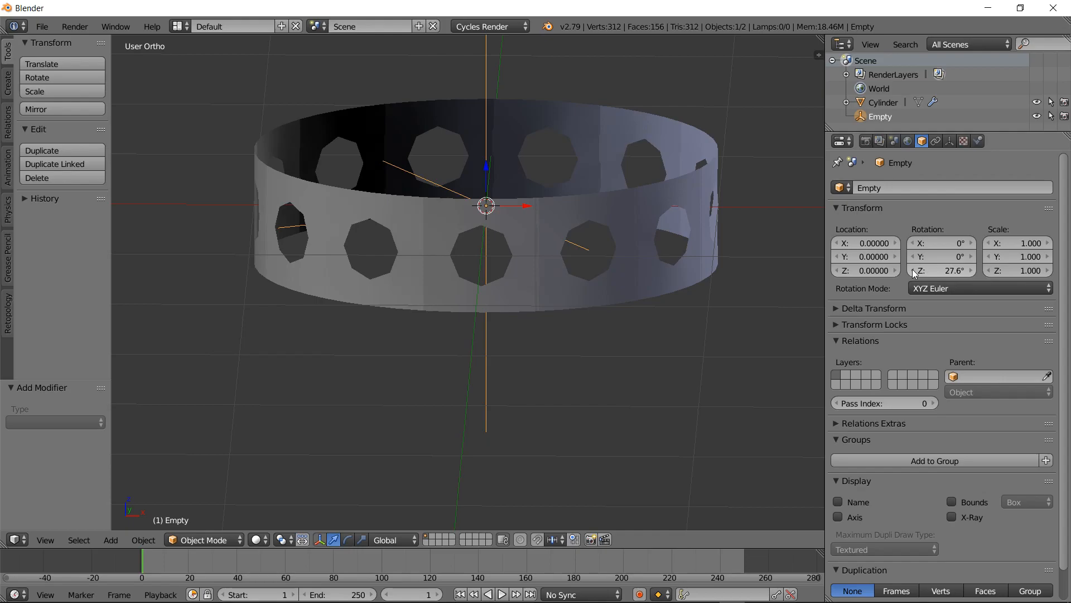
left_click_drag(913, 273, 915, 274)
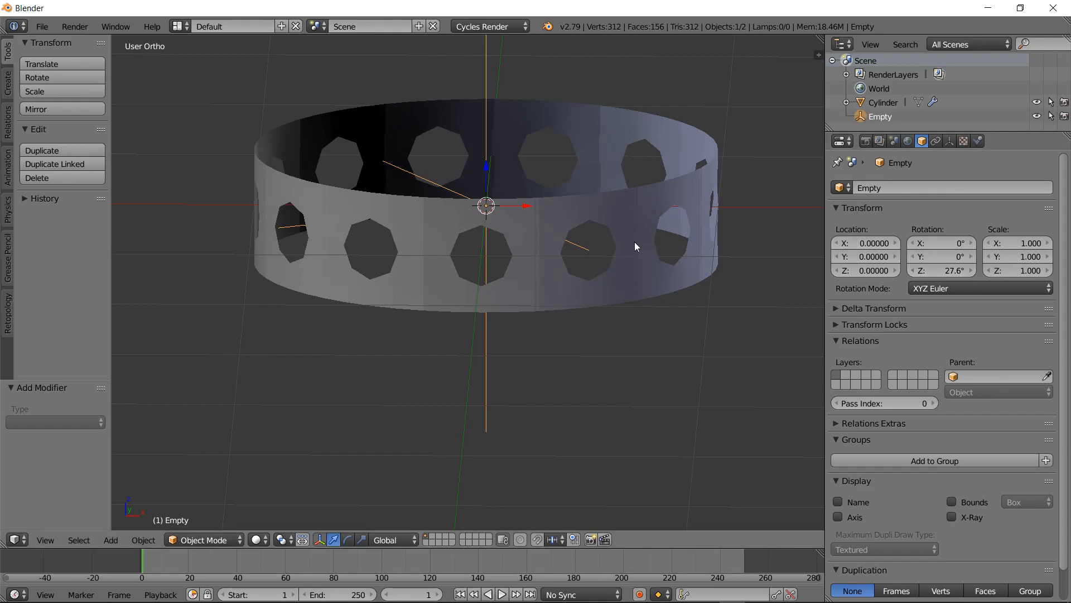
In the ring's Array modifier, raise the merge distance to 0.04 and enable First Last merging
right_click(619, 213)
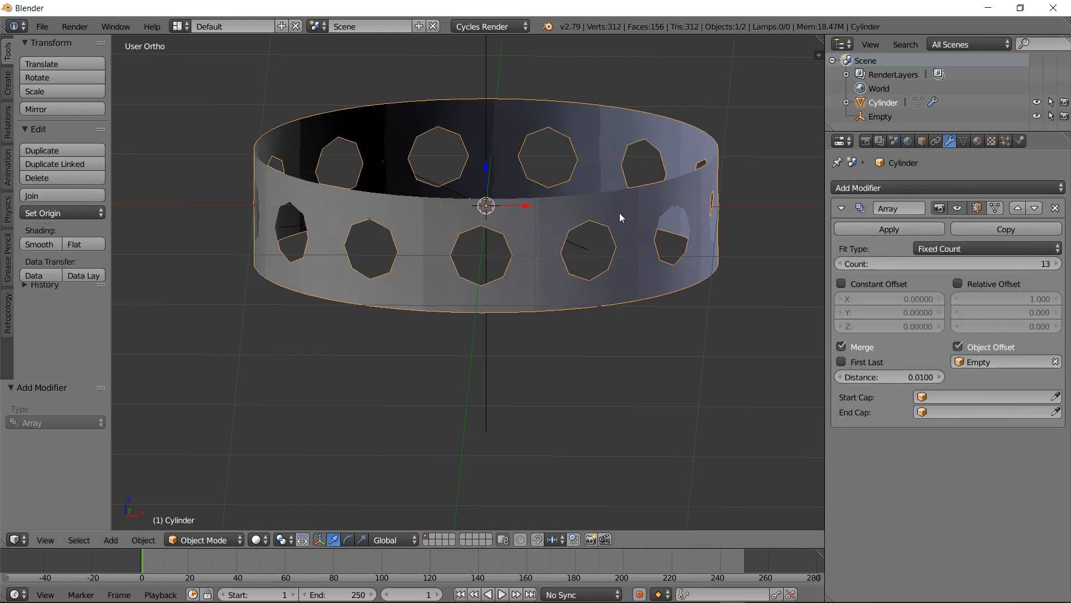
left_click(941, 377)
left_click(942, 378)
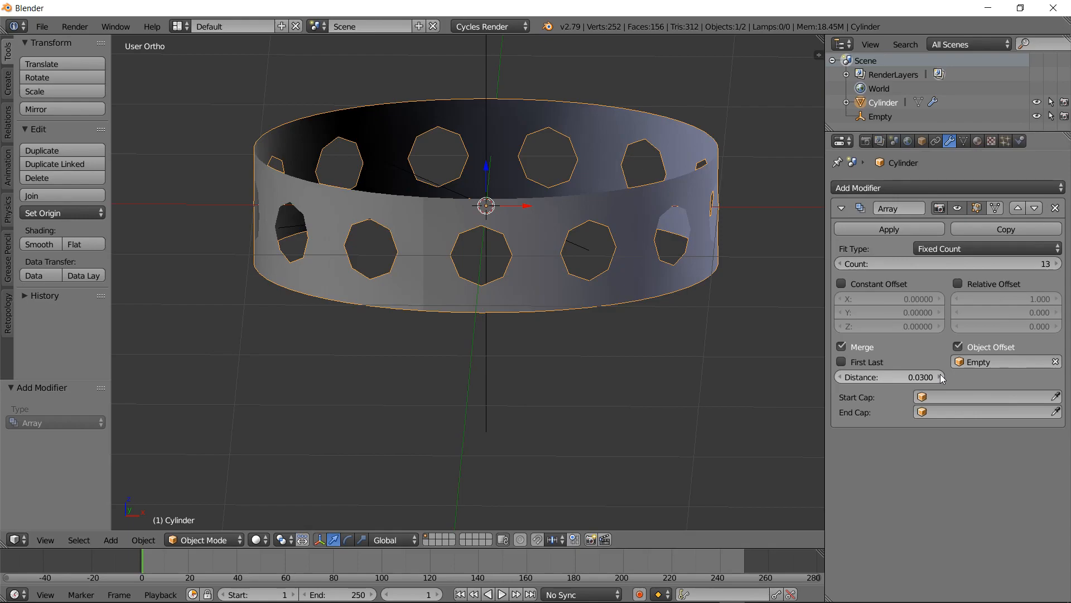
left_click(940, 375)
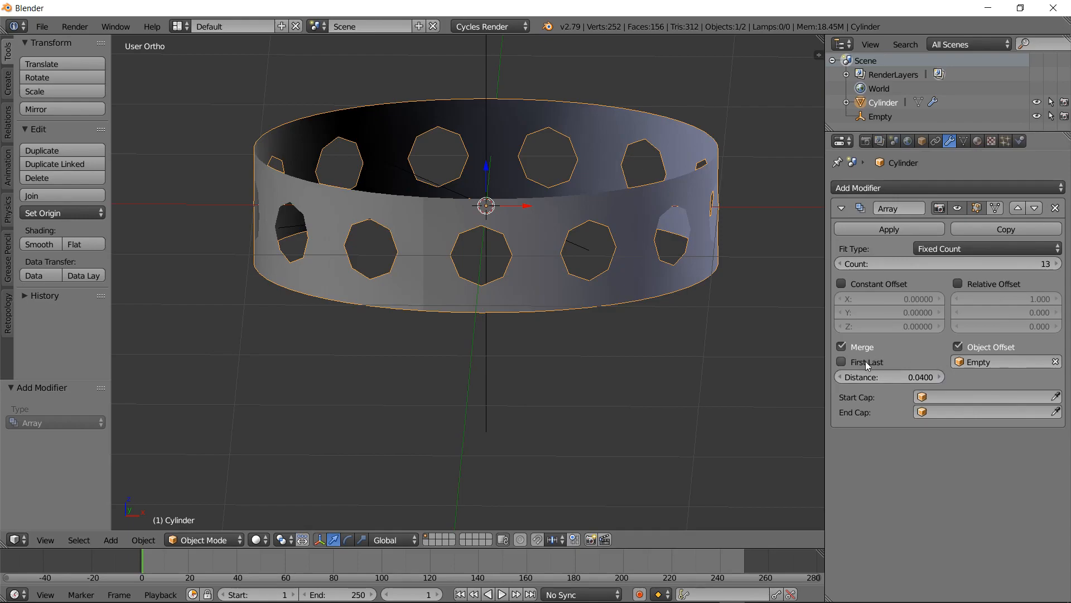
middle_click_drag(592, 363, 615, 361)
key("KP_1")
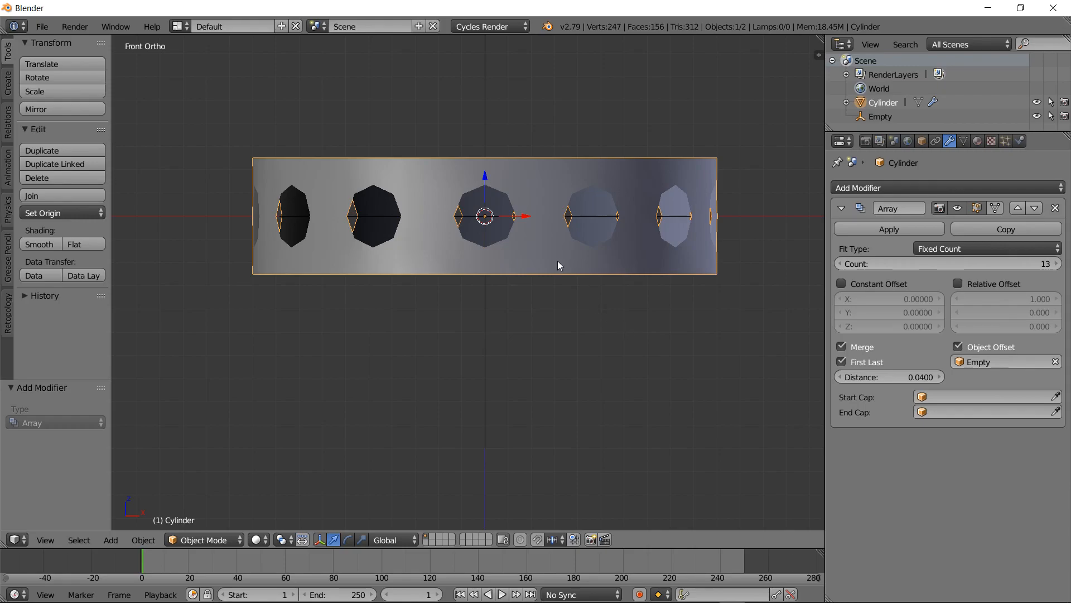
Add an Arrows Empty at the centre of the ring
middle_click_drag(557, 251, 545, 290)
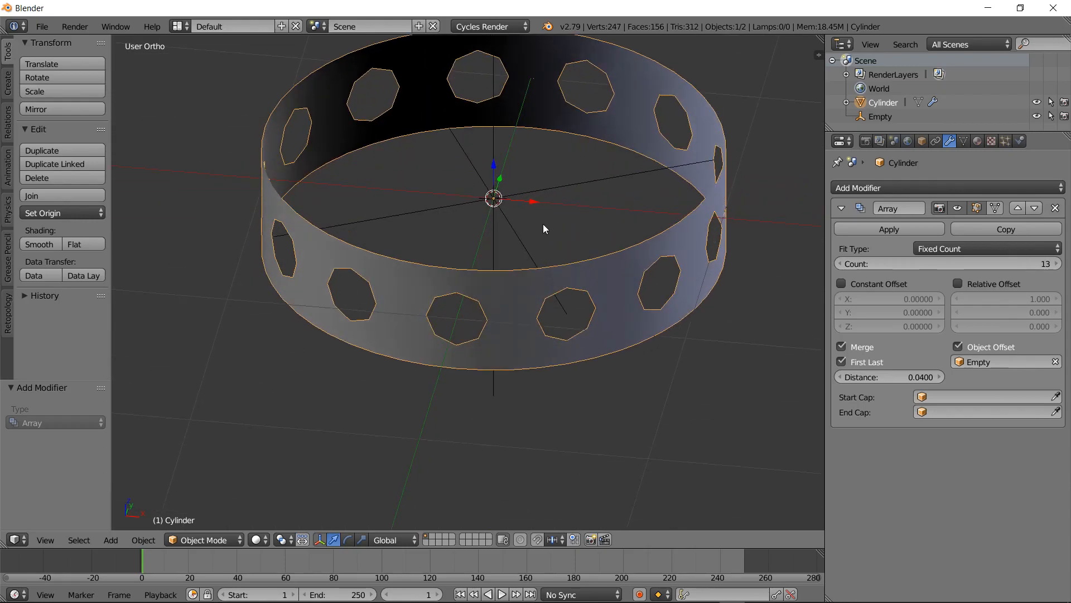
key("shift+a")
mouse_move(545, 225)
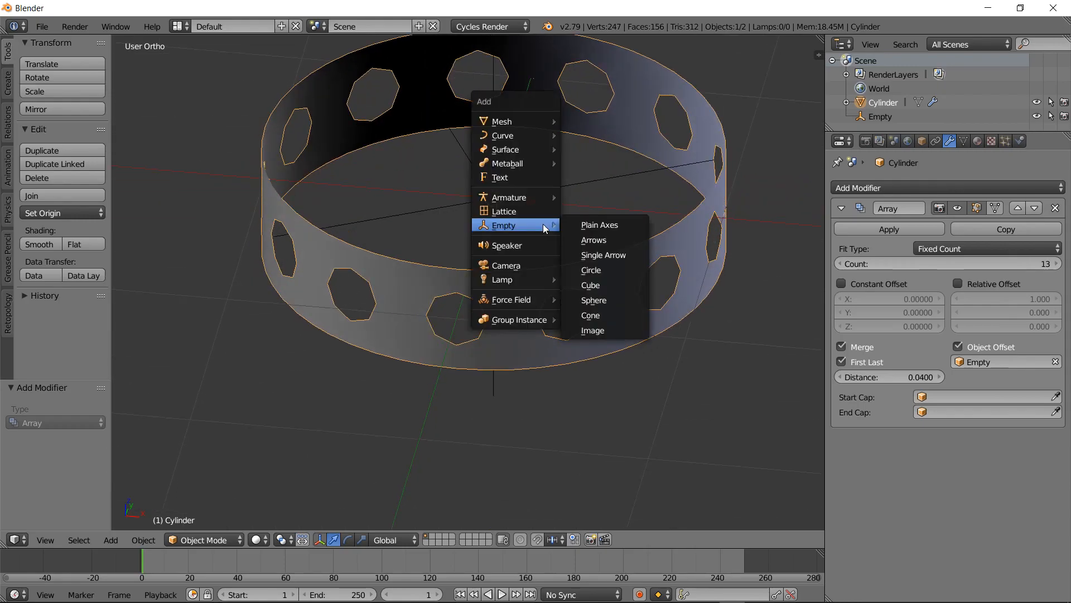
left_click(591, 239)
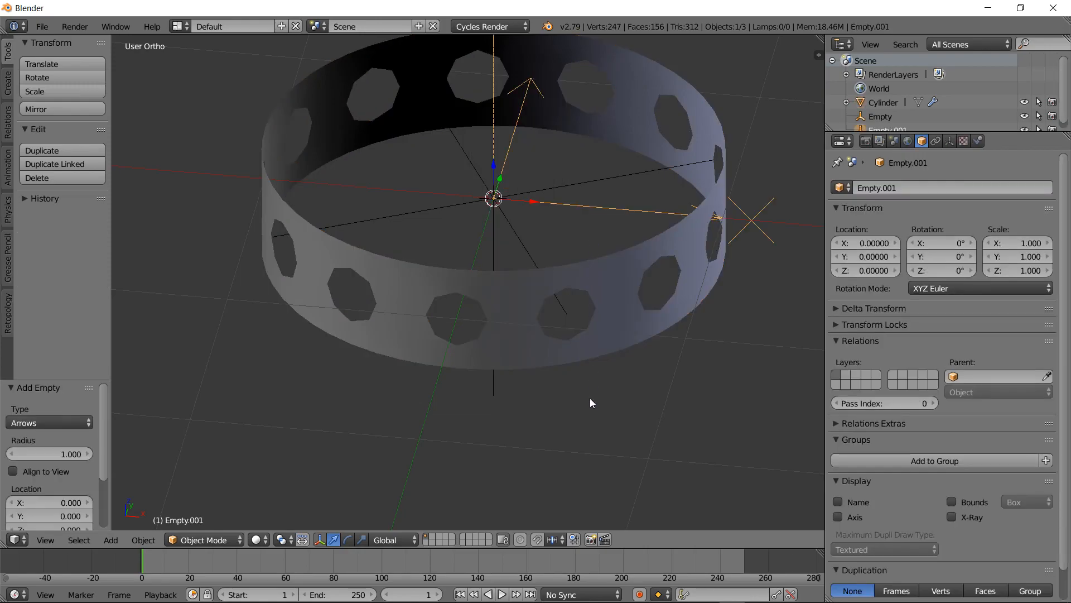
Add a second Array modifier to the holed ring and switch it from relative to constant offset
middle_click_drag(592, 401, 598, 380)
right_click(518, 249)
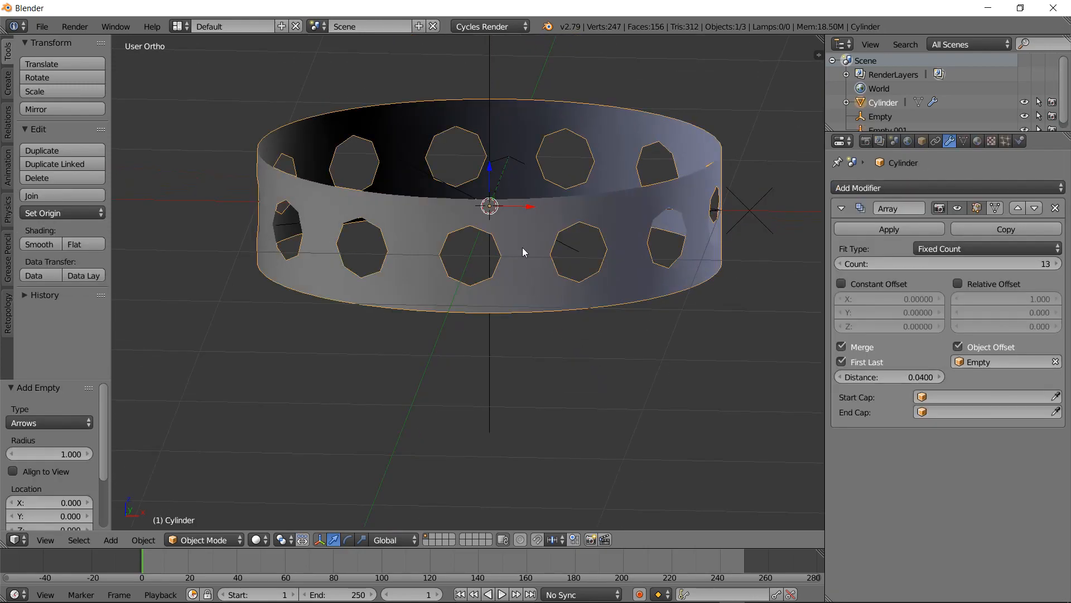
left_click(876, 188)
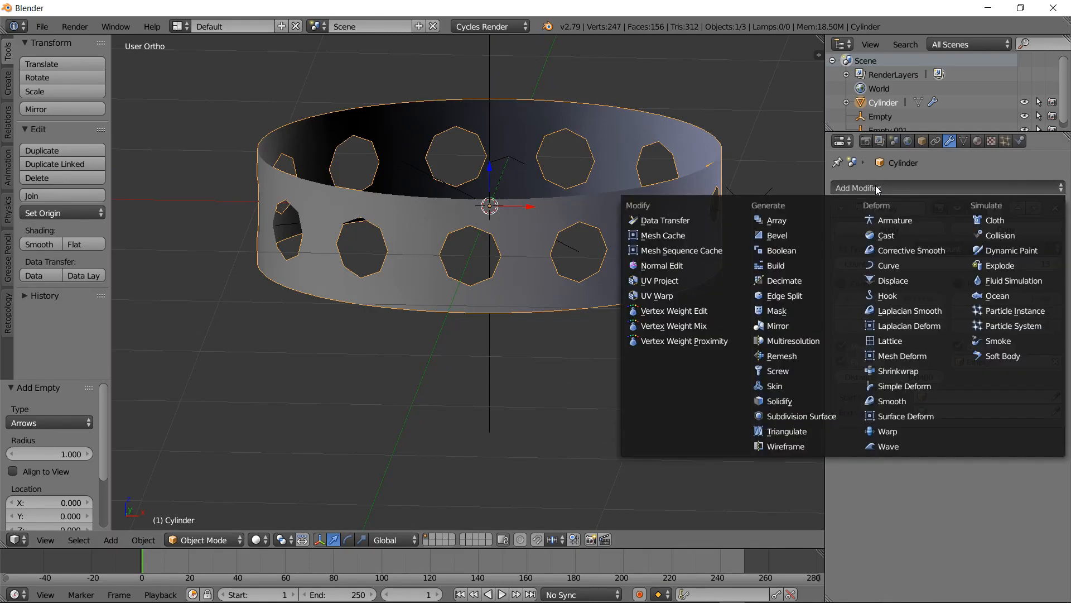
left_click(809, 219)
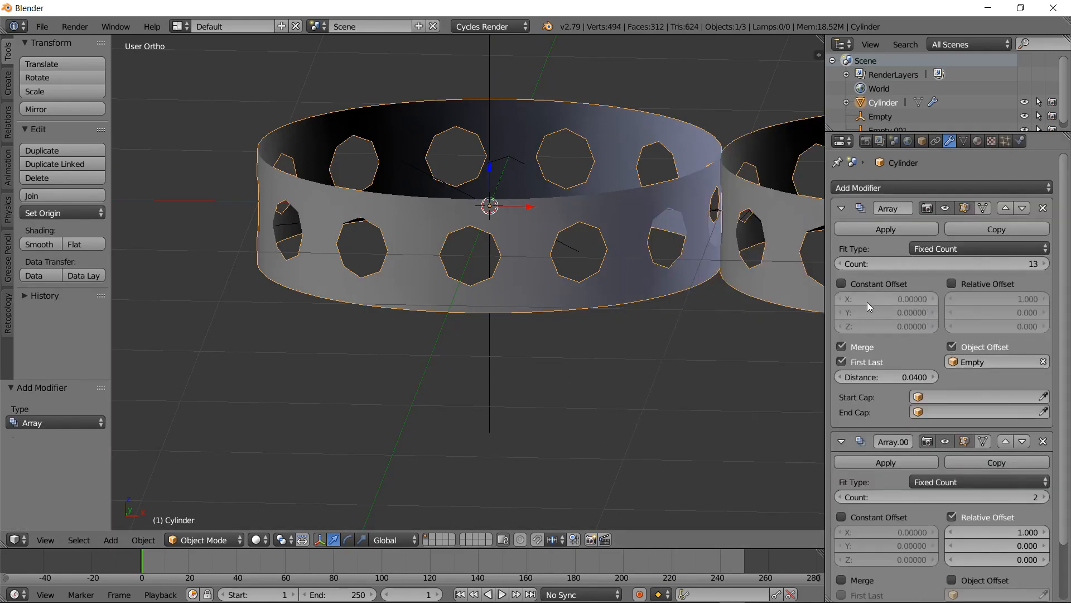
scroll(981, 459, "down", 3)
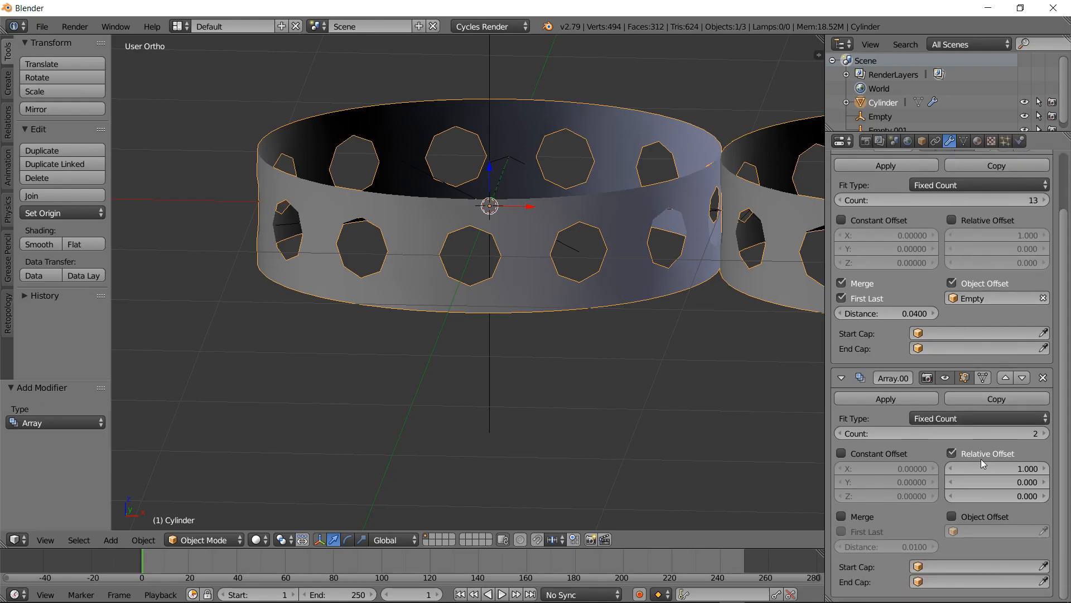
left_click(952, 454)
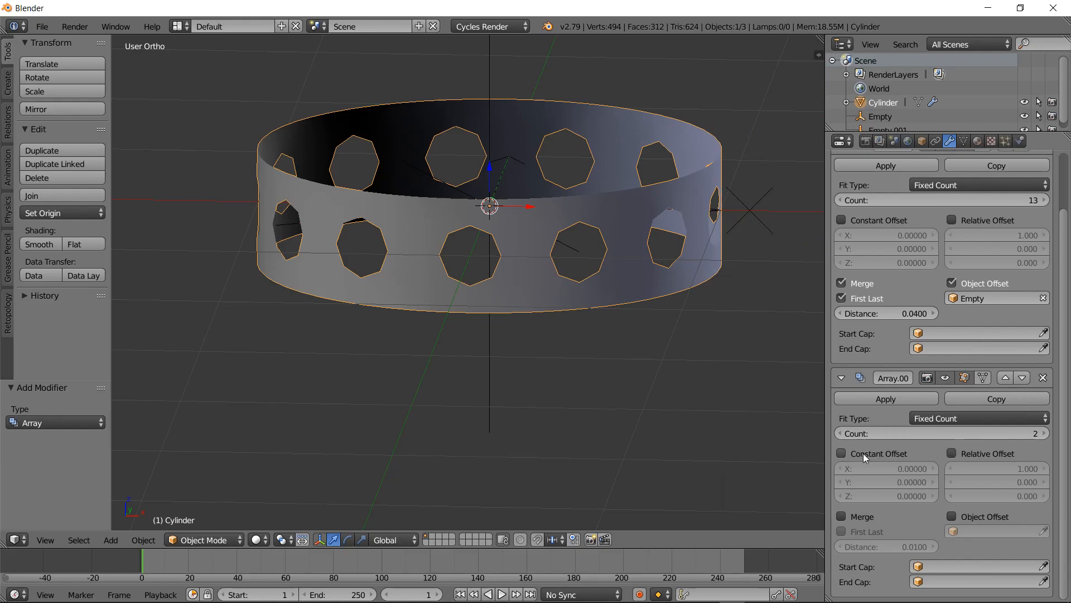
left_click(842, 453)
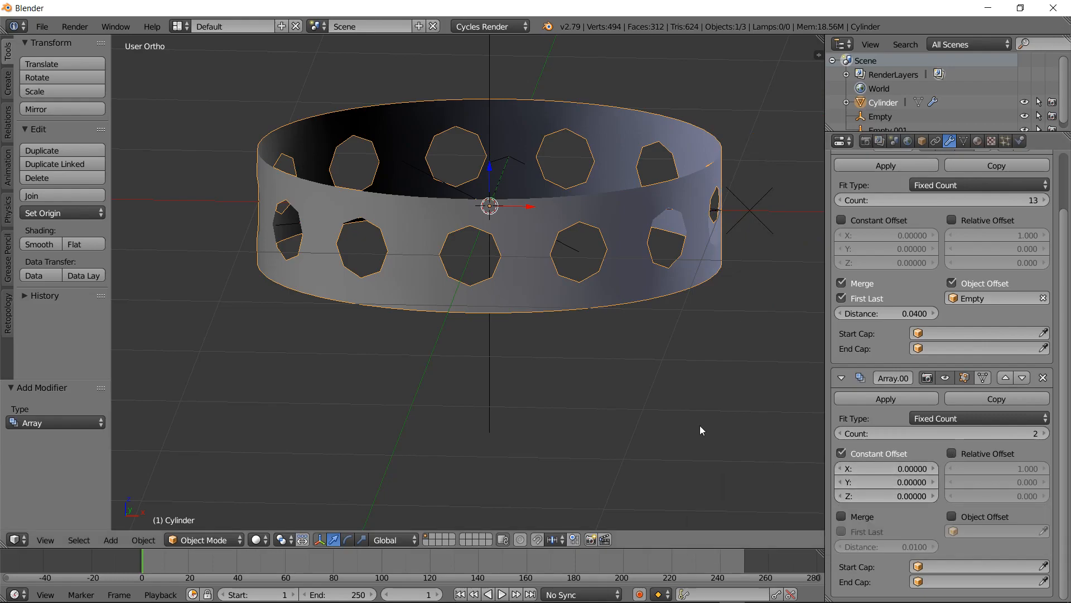
Set the second Array's constant Z offset to -0.5 so the copied ring sits directly below the first
middle_click_drag(735, 445, 651, 373)
left_click_drag(842, 496, 686, 434)
key("KP_1")
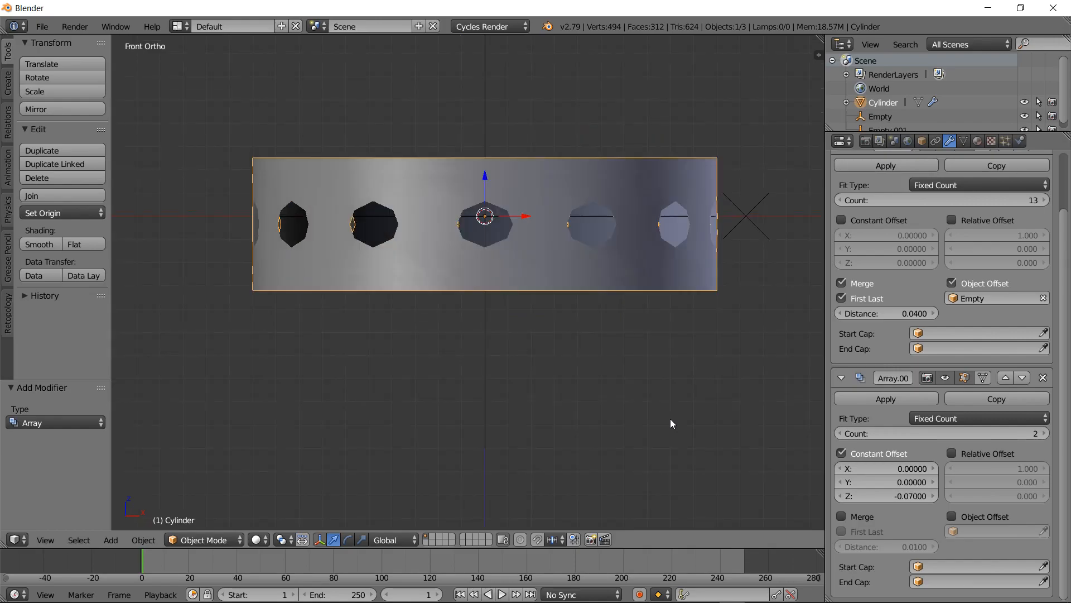
left_click_drag(892, 496, 818, 496)
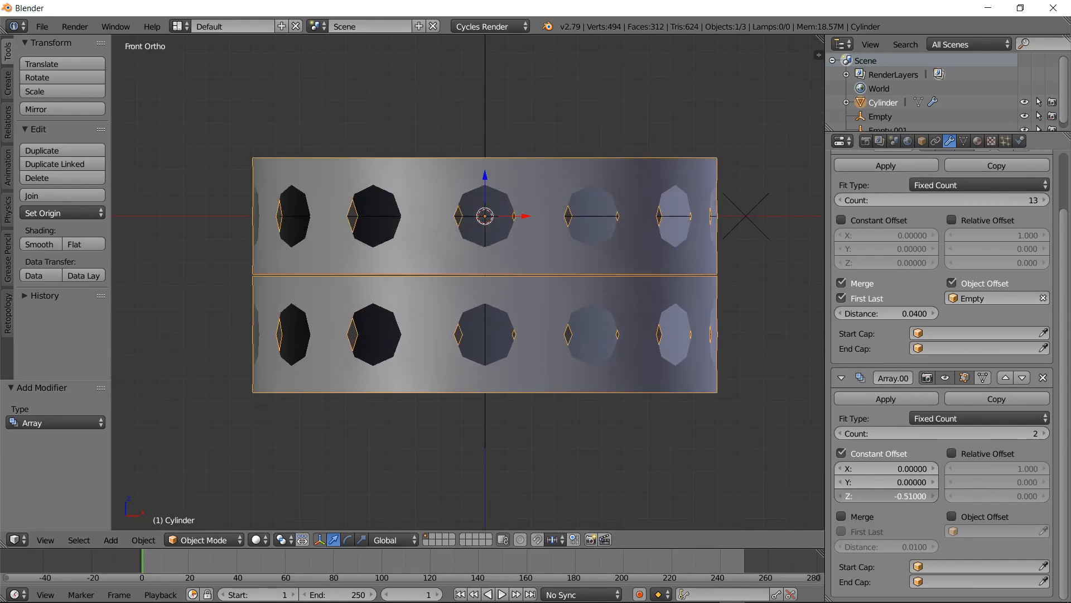
left_click(930, 494)
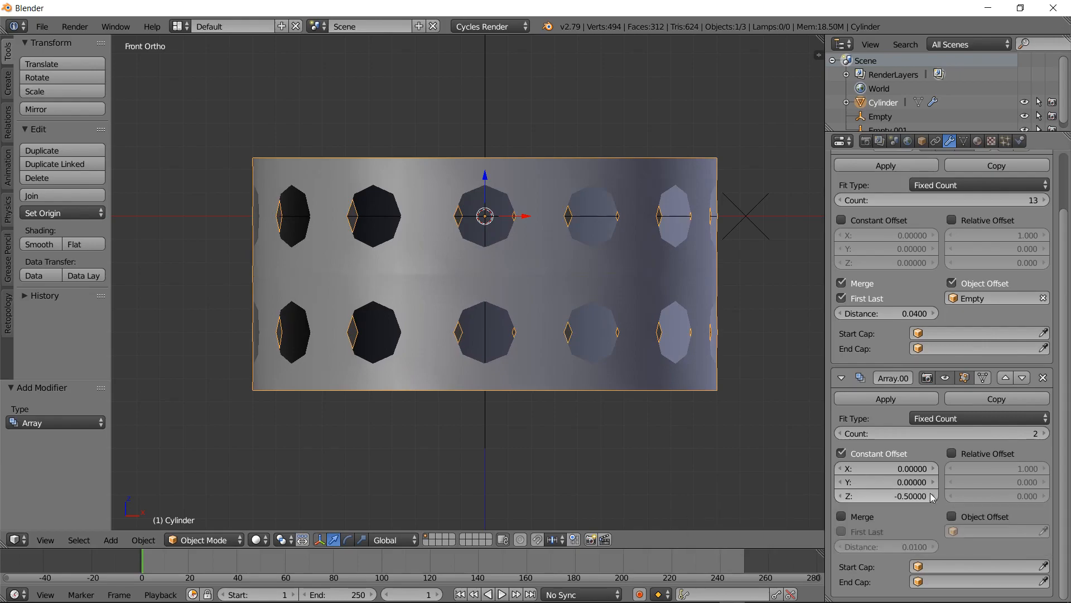
Enable Merge in the second Array and use the Arrows Empty as its object offset
left_click(873, 518)
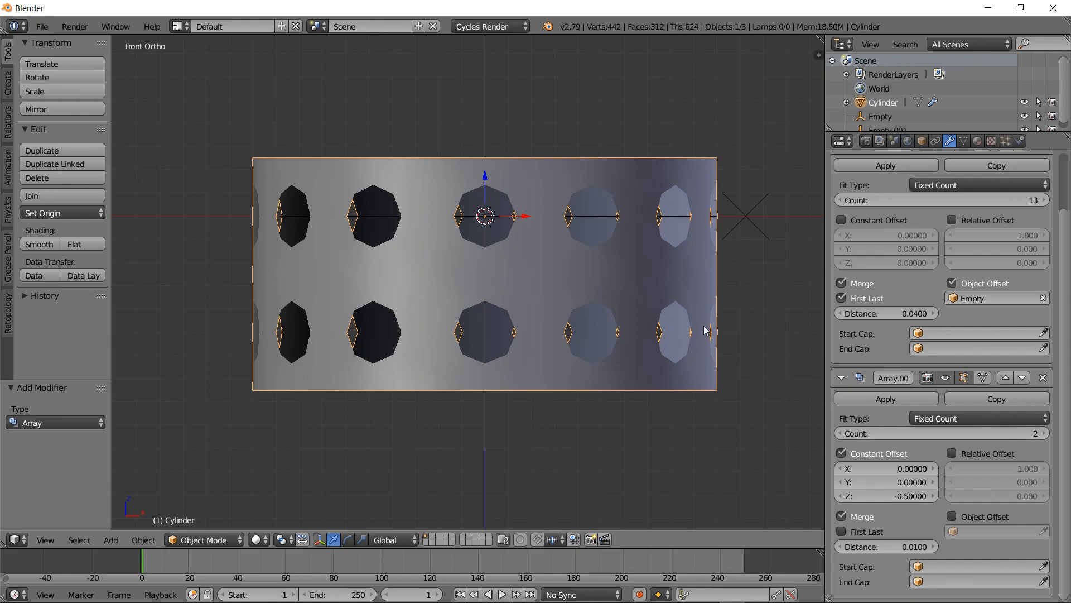
right_click(744, 216)
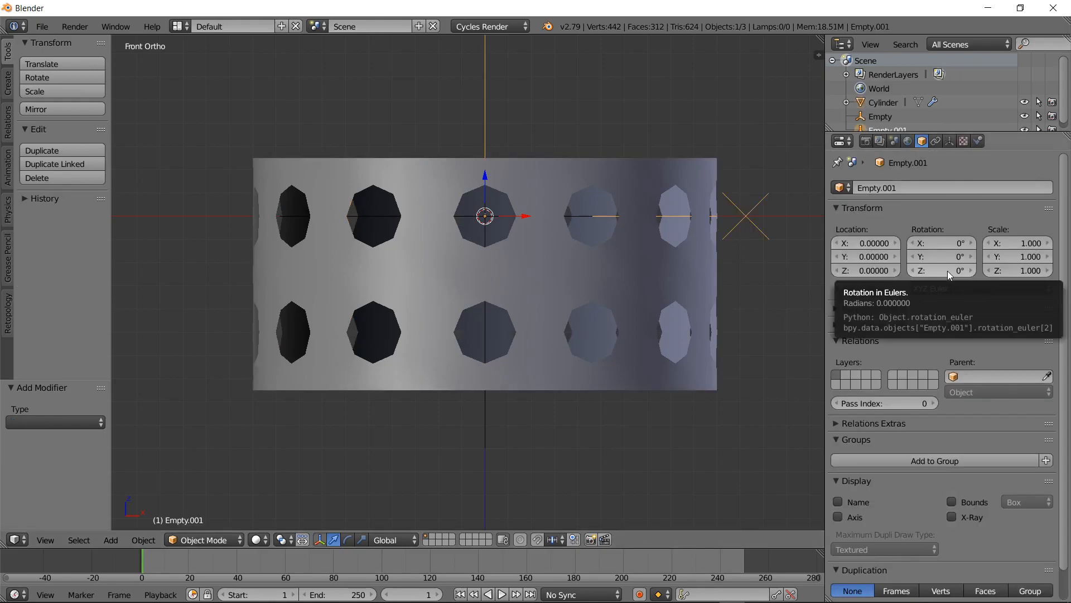
right_click(532, 205)
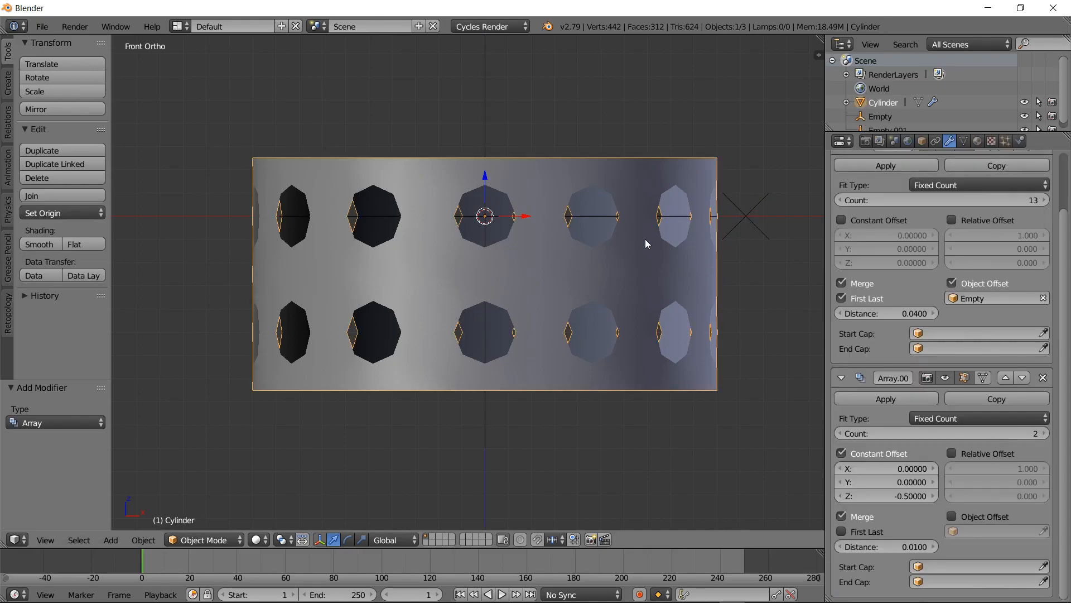
left_click(952, 515)
left_click(1043, 531)
left_click(746, 211)
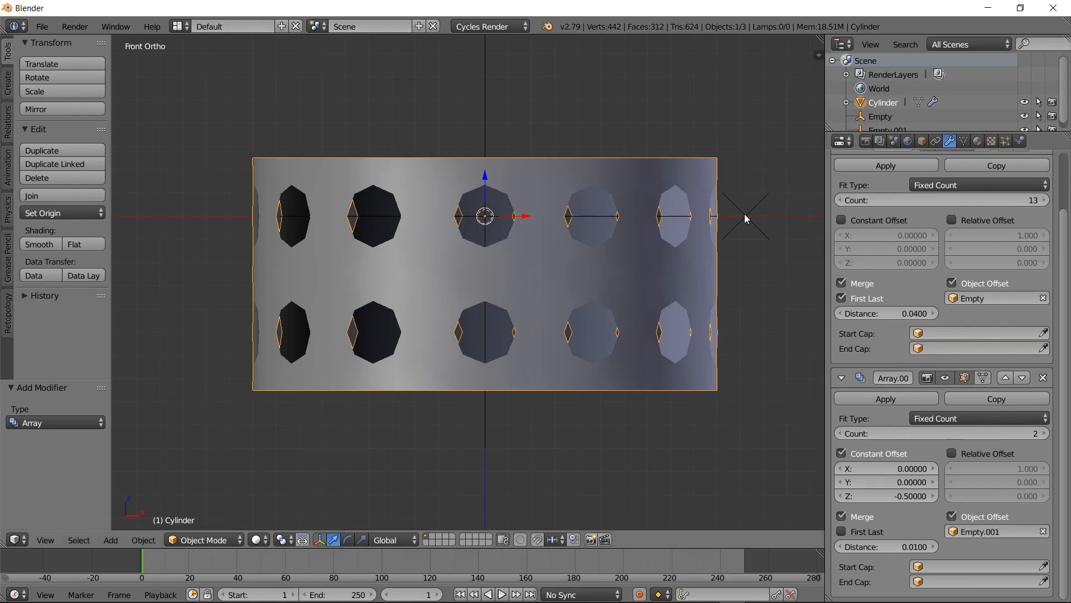
Select the Arrows Empty and set its Z rotation to 15° to stagger the lower row of holes
right_click(753, 218)
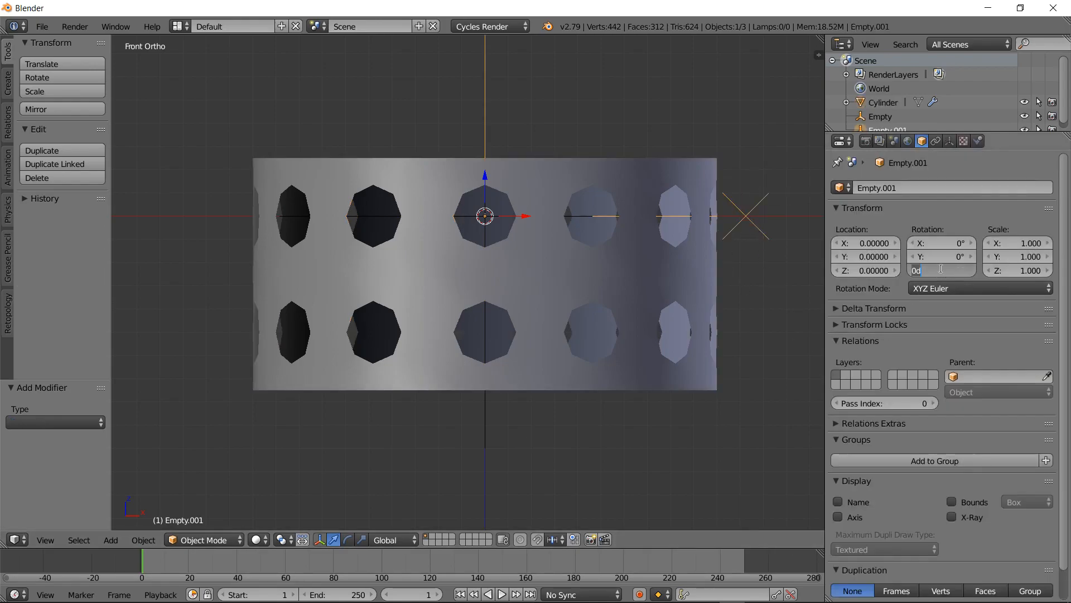
left_click_drag(938, 270, 1003, 270)
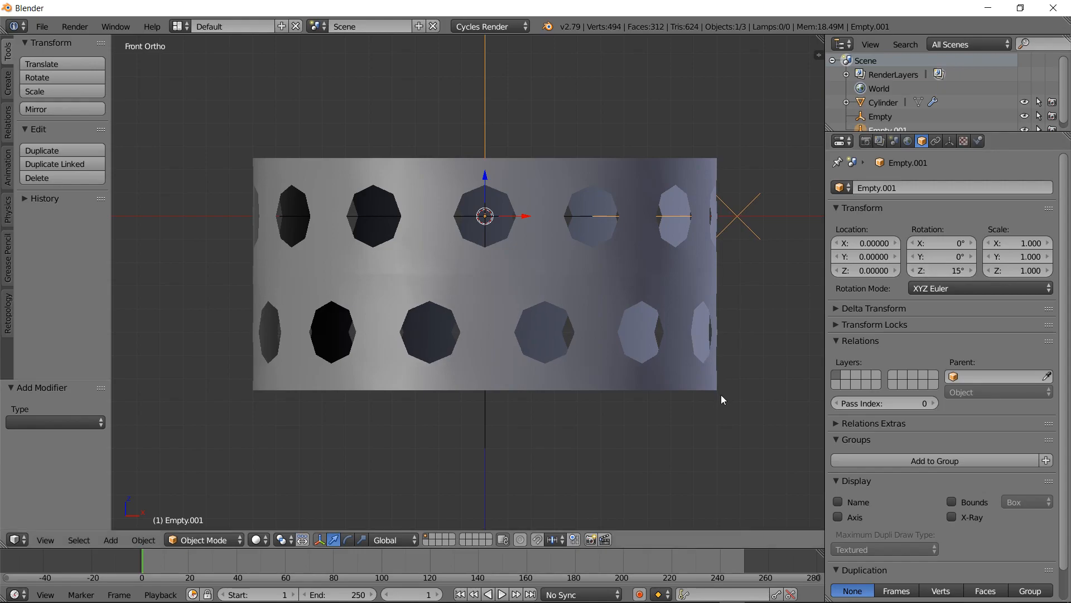
mouse_move(721, 395)
middle_mouse_down()
mouse_move(719, 405)
mouse_move(722, 372)
mouse_move(715, 397)
middle_mouse_up()
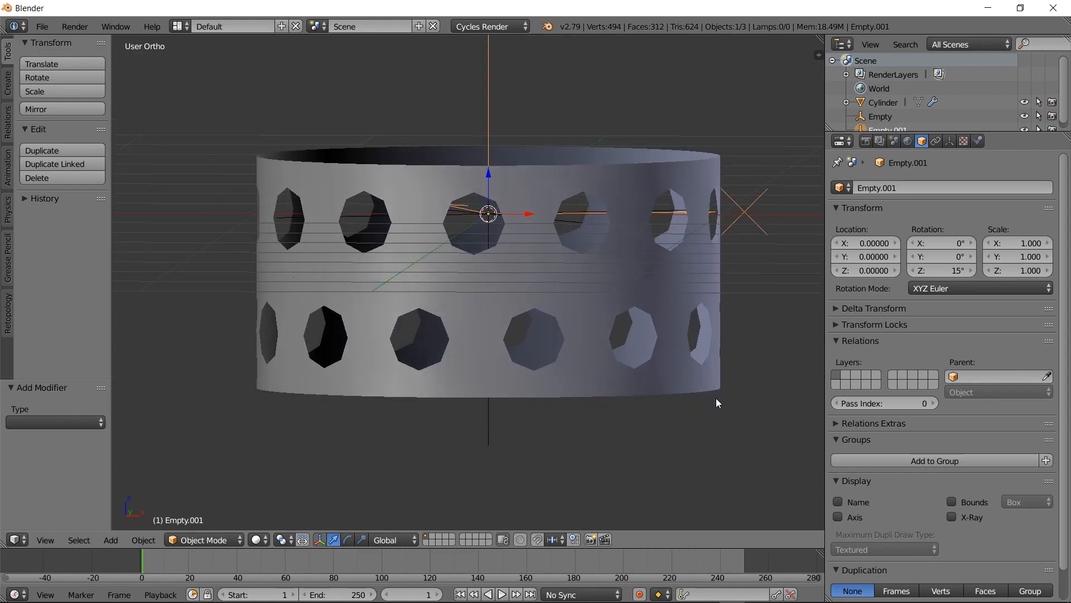
Add a Subdivision Surface modifier to the perforated cylinder to round its holes
right_click(610, 196)
scroll(943, 161, "up", 3)
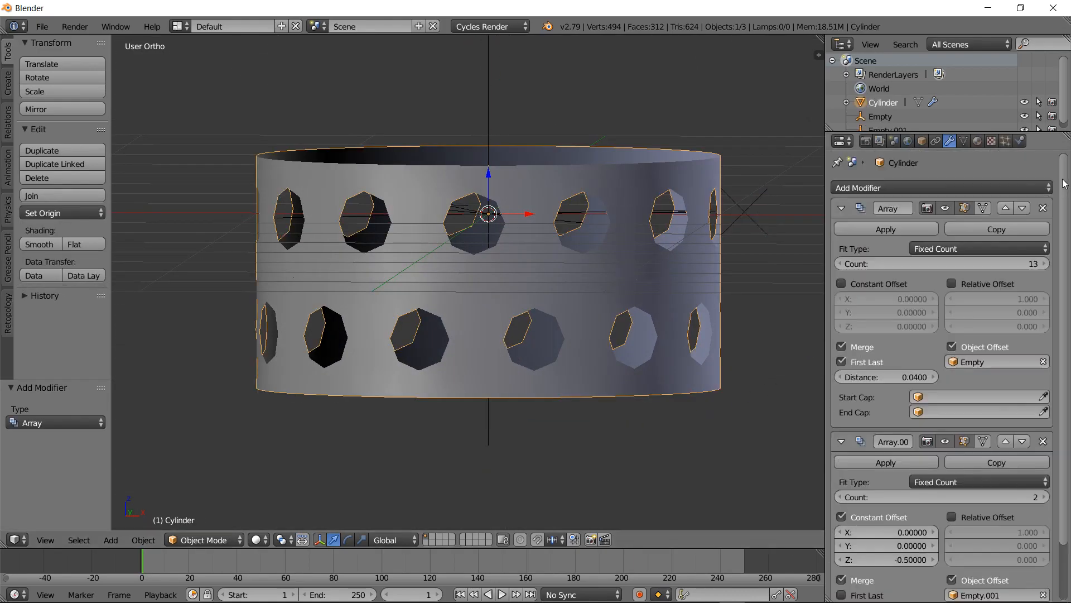
left_click(882, 185)
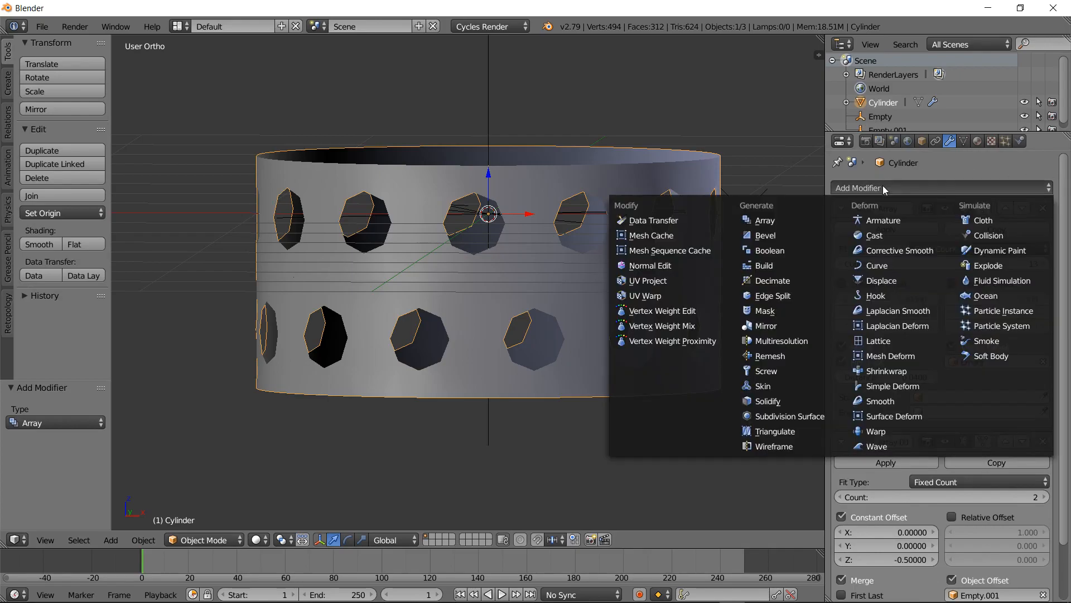
left_click(786, 416)
middle_click_drag(684, 421, 657, 409)
scroll(574, 312, "up", 1)
scroll(573, 311, "up", 1)
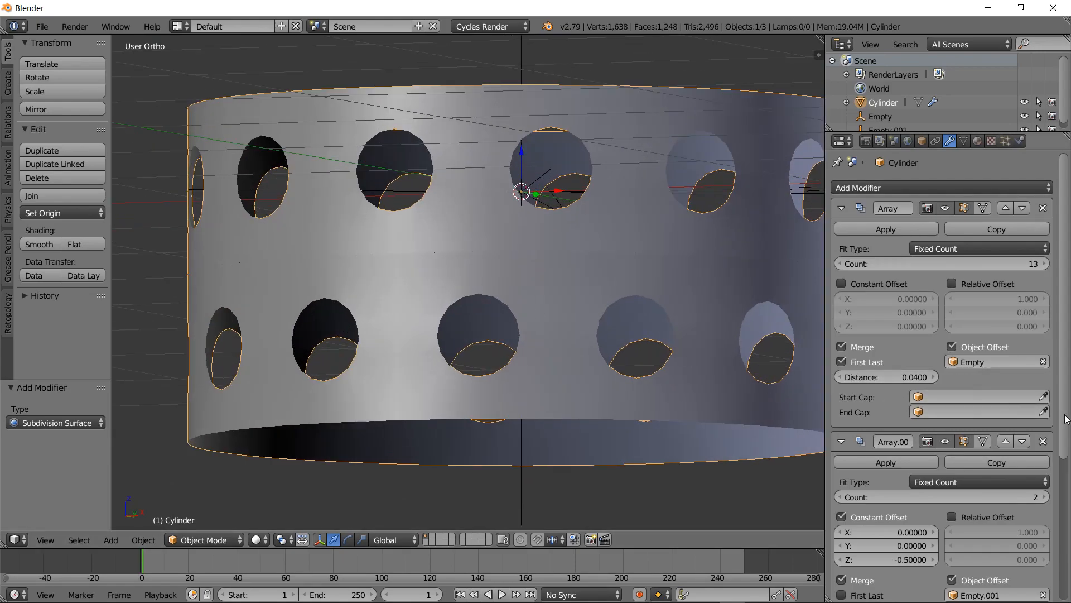
Enable First Last merging in the second Array and raise its merge distance to 0.03
scroll(938, 446, "down", 8)
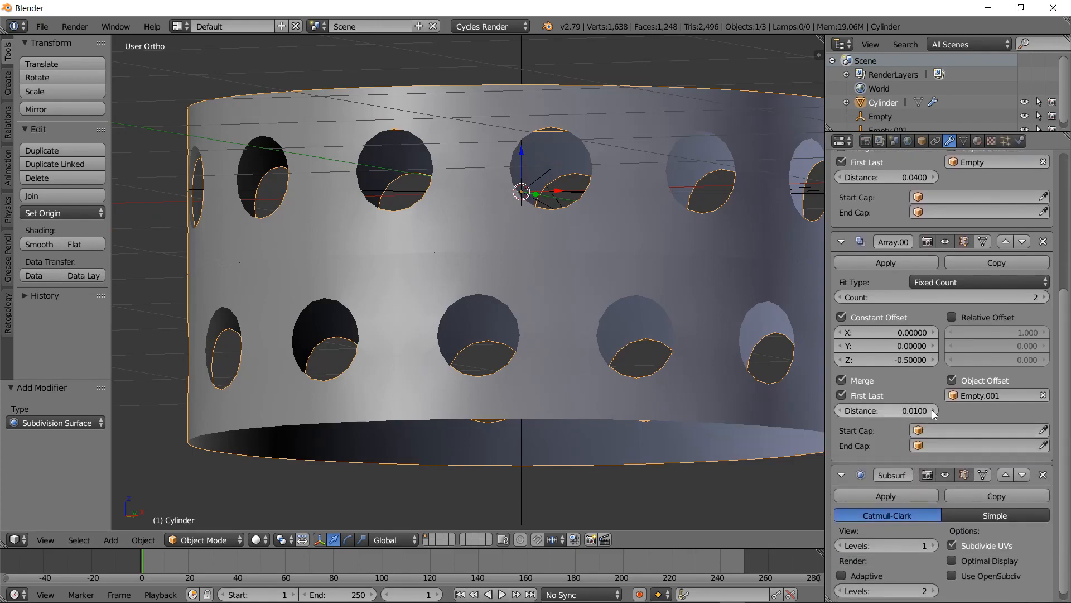
left_click(935, 411)
middle_click_drag(577, 359, 509, 341)
scroll(507, 347, "down", 2)
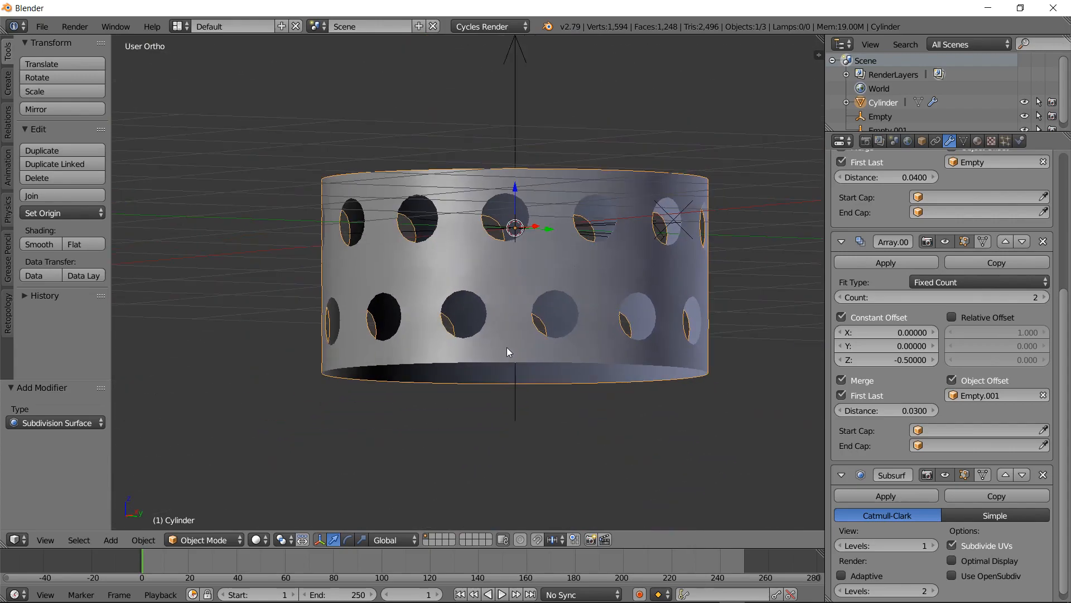
Move the Subdivision Surface modifier above the second Array in the cylinder's modifier stack
key("KP_1")
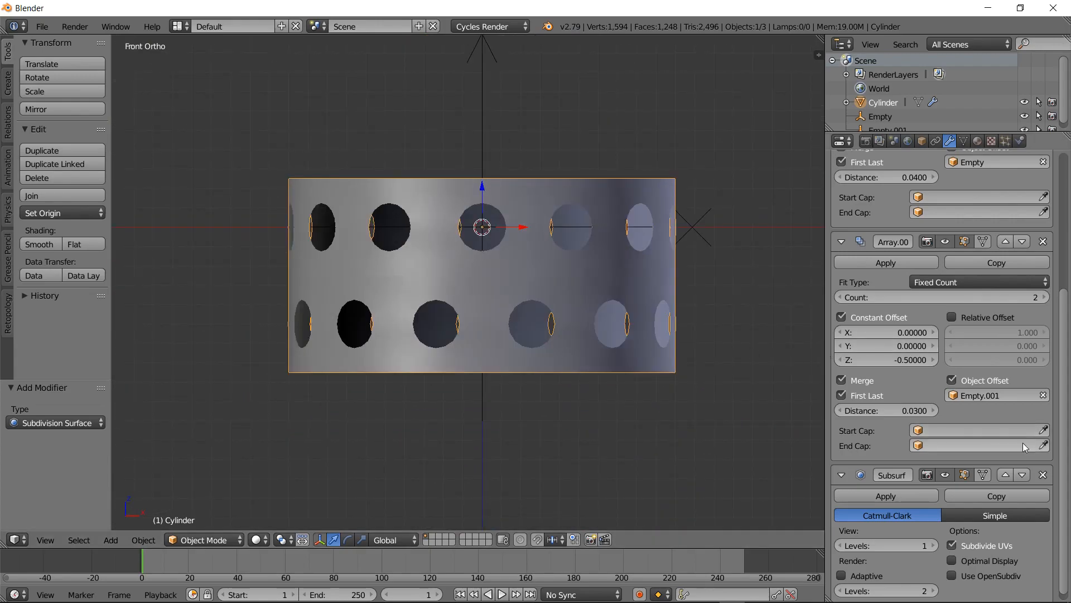
scroll(1027, 447, "down", 1)
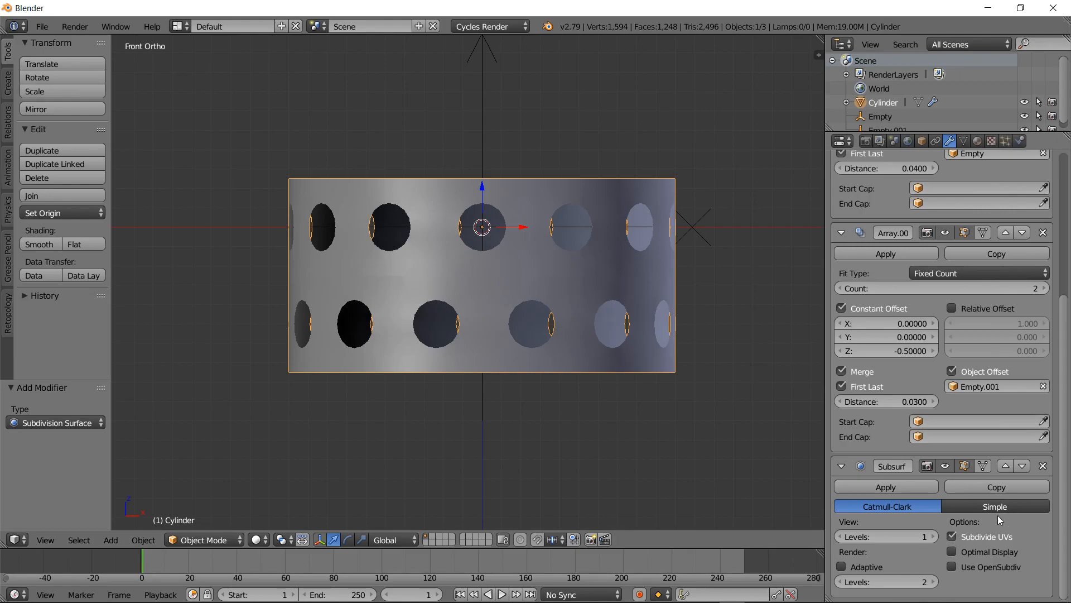
left_click(1006, 466)
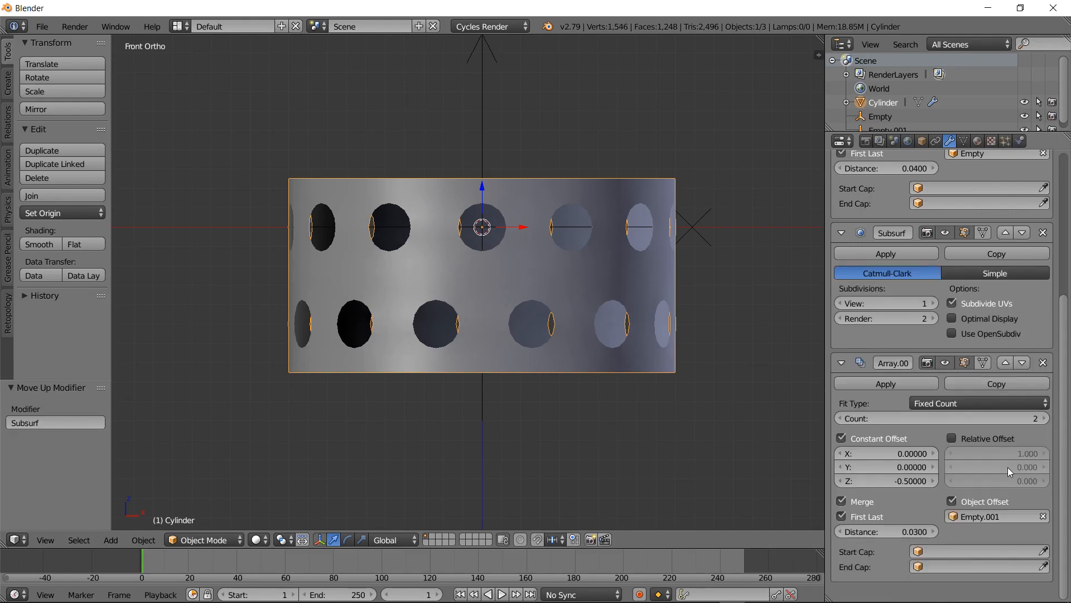
Move the Subdivision Surface modifier above the first Array, to the start of the cylinder's modifier stack
scroll(1006, 350, "up", 2)
scroll(1006, 350, "up", 2)
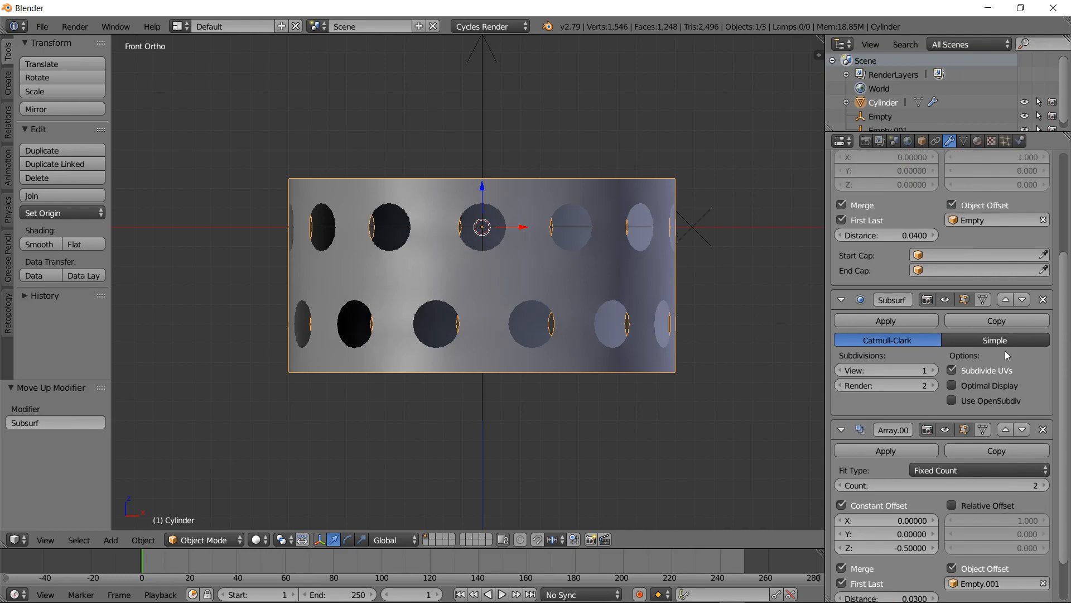
left_click(1000, 323)
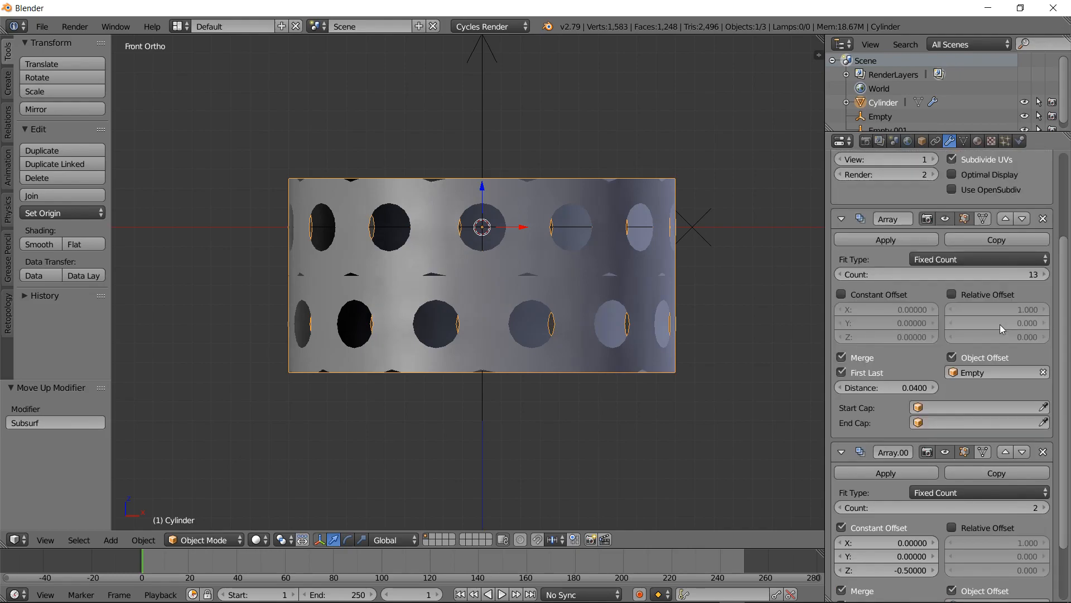
scroll(1000, 324, "down", 2)
scroll(999, 324, "up", 3)
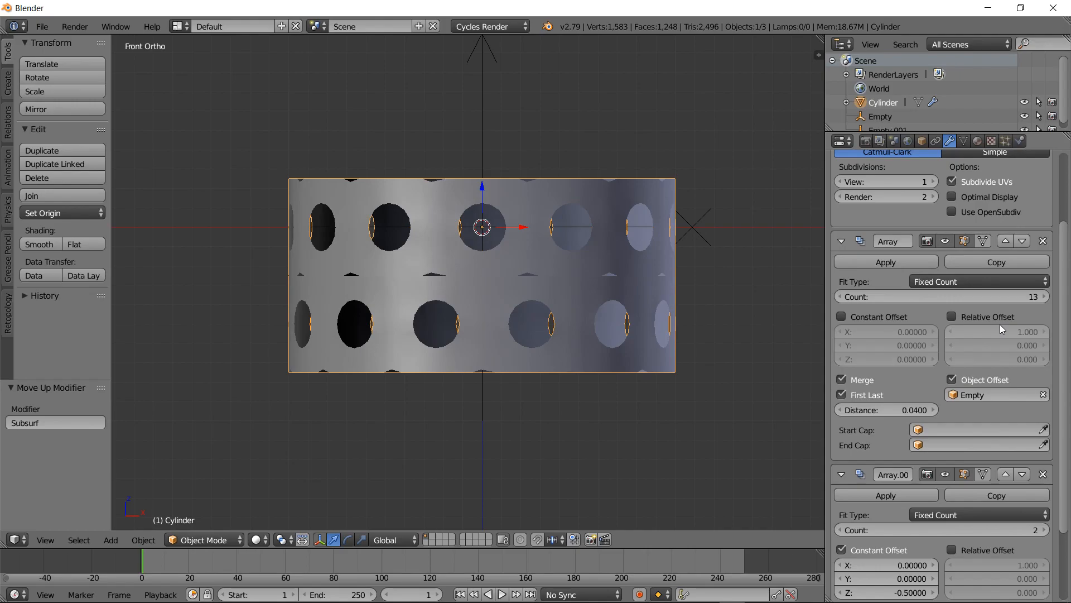
Reorder the cylinder's modifier stack so the Empty.001-driven Array comes first, the Empty-driven Array second and Subdivision Surface last
left_click(1020, 242)
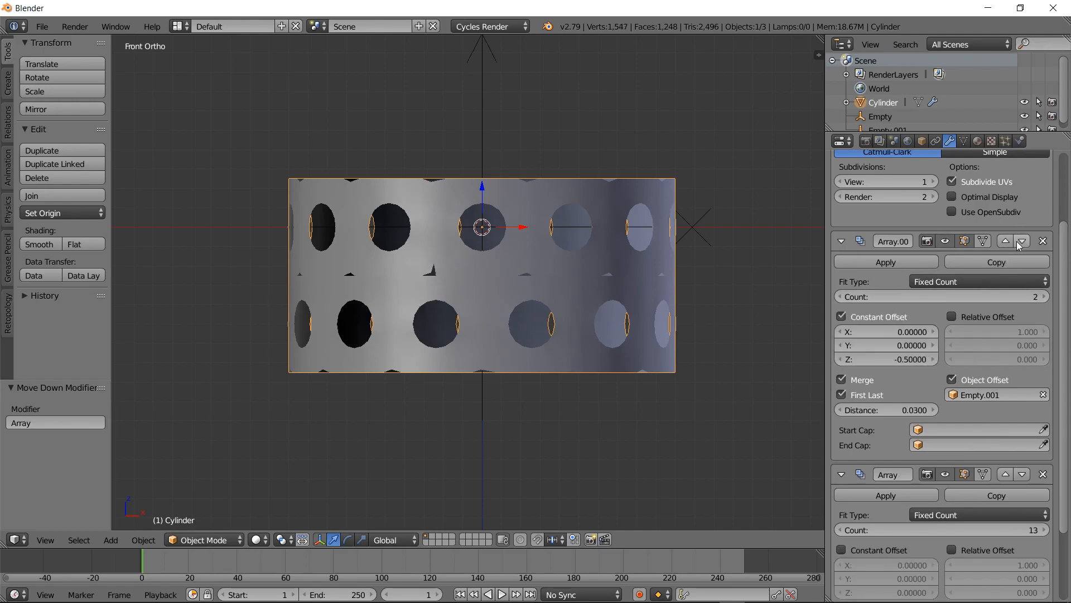
scroll(1017, 257, "up", 4)
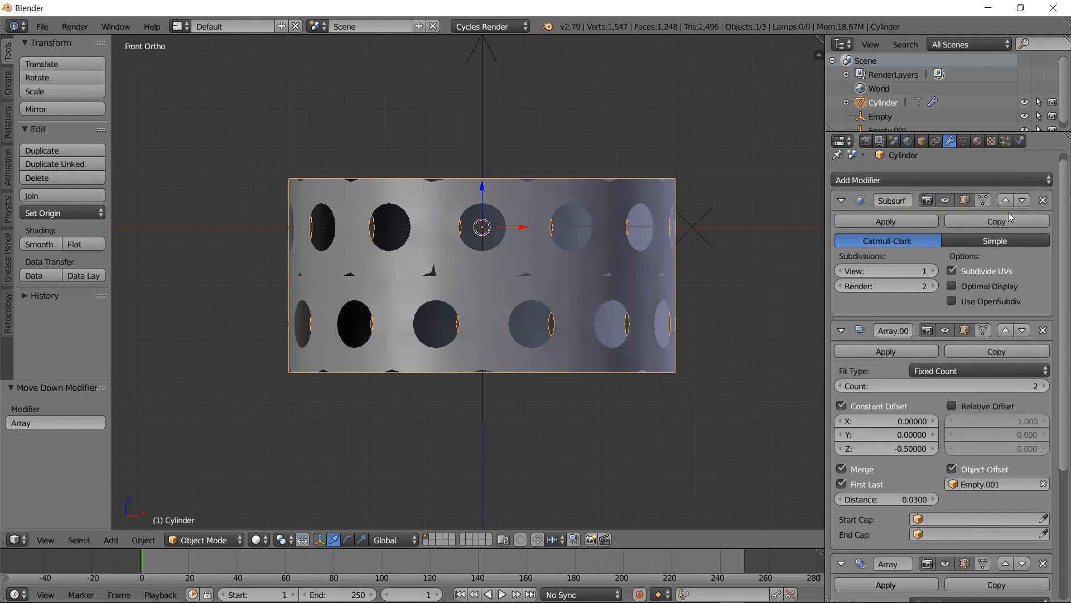
left_click(1021, 201)
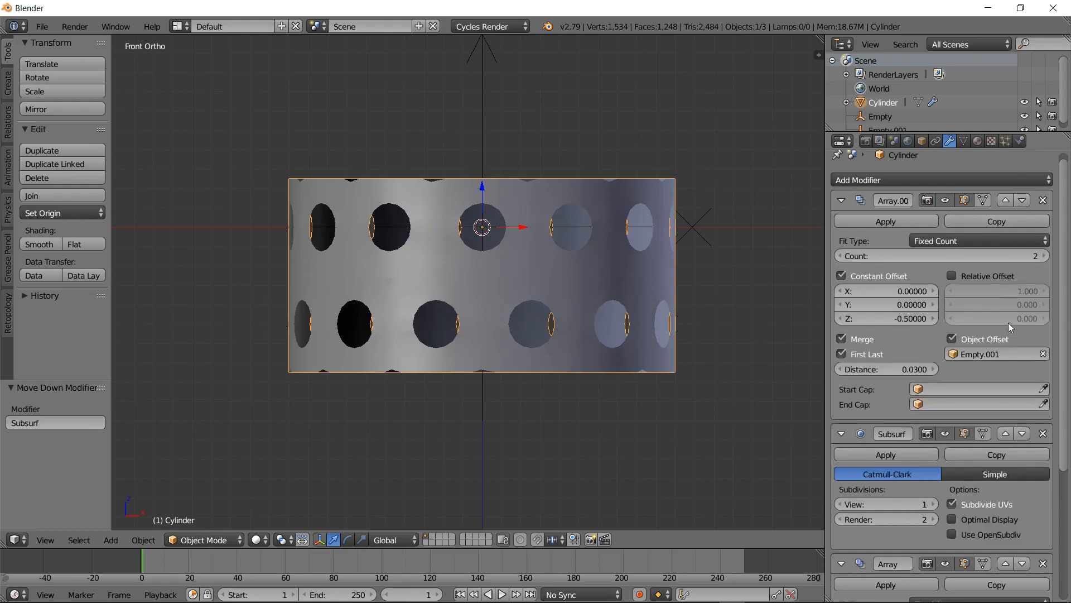
left_click(1022, 434)
scroll(955, 412, "down", 2)
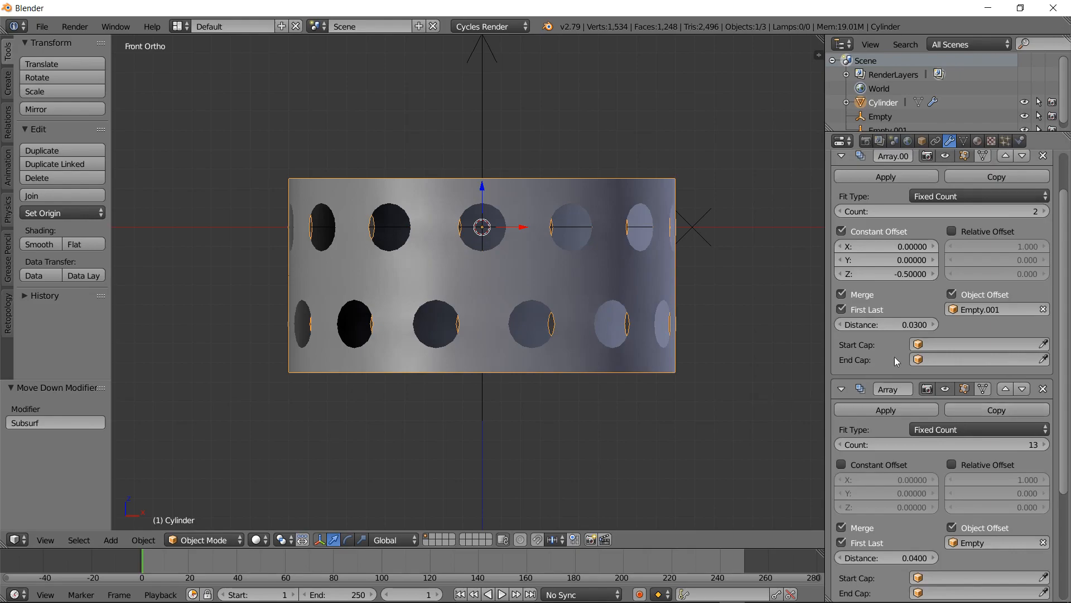
scroll(838, 390, "down", 7)
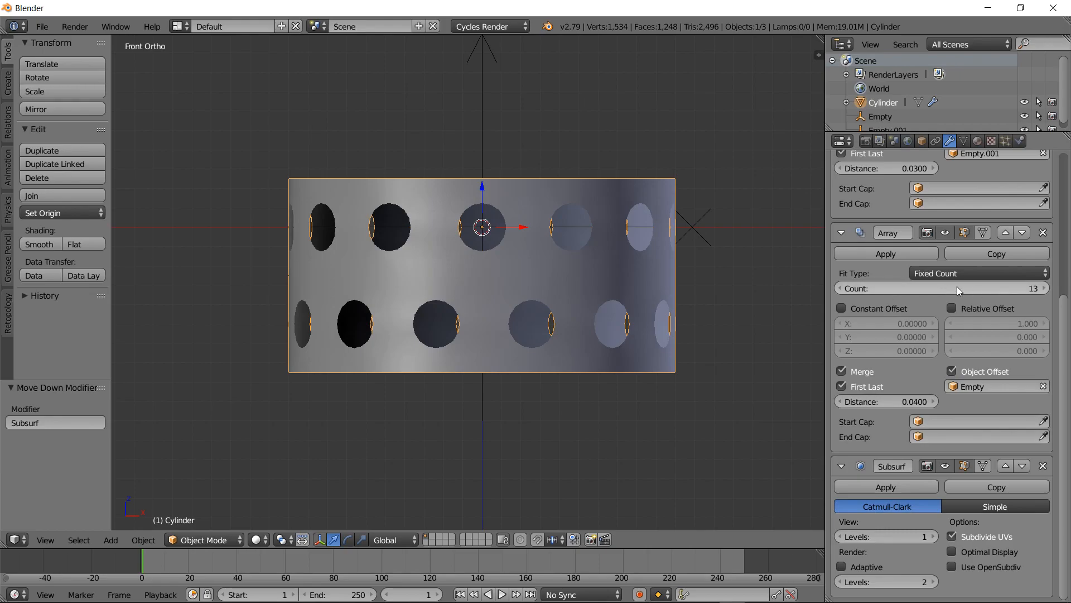
Set the count of the Empty.001-driven Array to 10 to extend the cylinder with more rows of holes
scroll(956, 286, "up", 7)
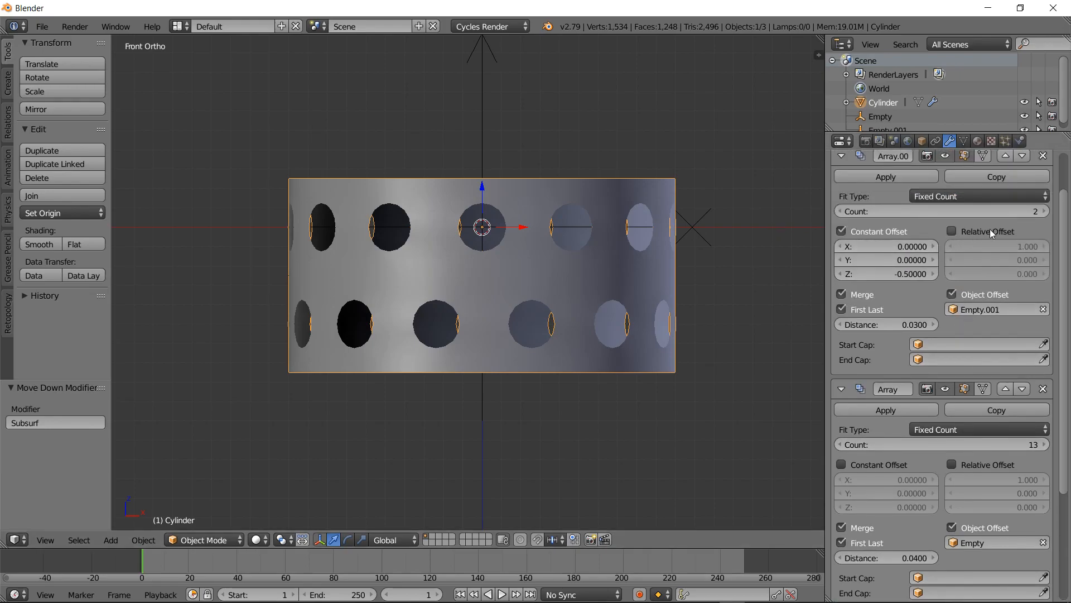
left_click(1045, 211)
left_click(1045, 212)
left_click(1046, 211)
left_click(1046, 211)
left_click(1045, 212)
left_click(1046, 212)
left_click(1046, 212)
scroll(593, 266, "down", 7)
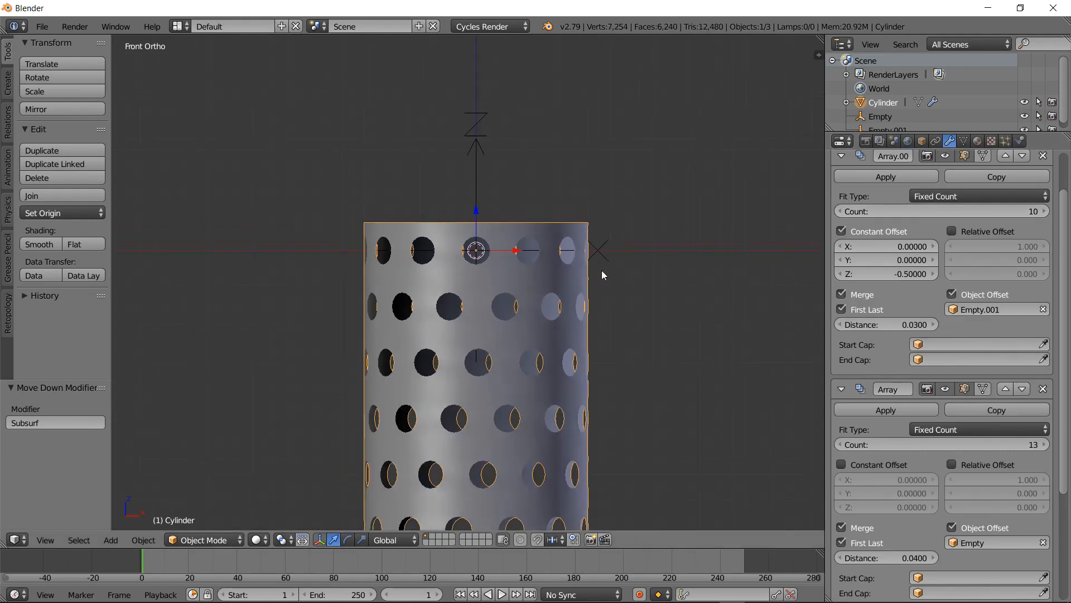
middle_click_drag(645, 286, 601, 226)
scroll(641, 331, "up", 5)
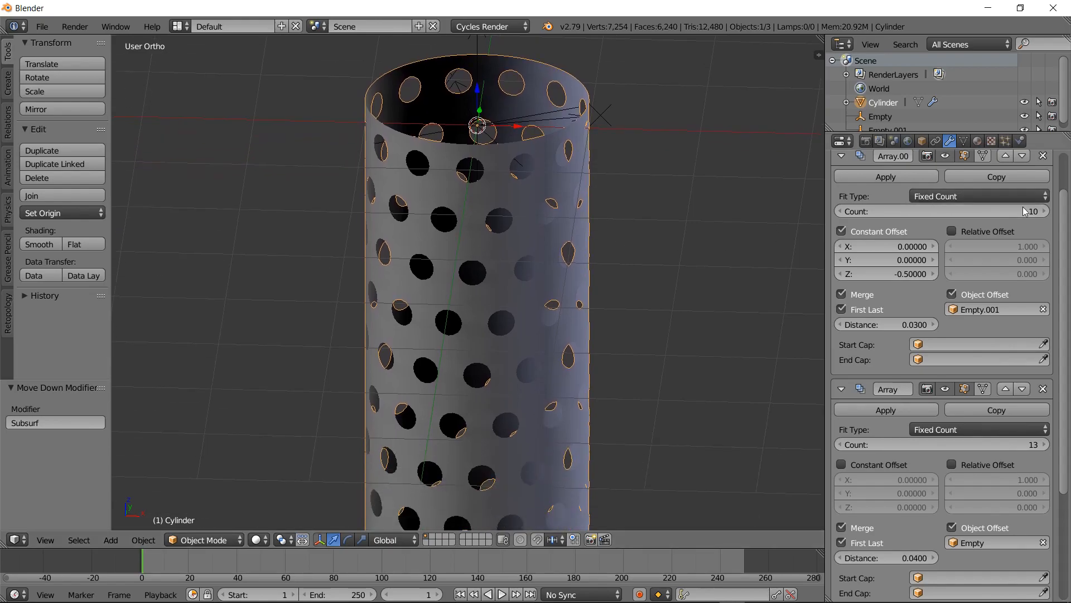
Add a Solidify modifier to the perforated cylinder to give its wall thickness
scroll(893, 168, "up", 2)
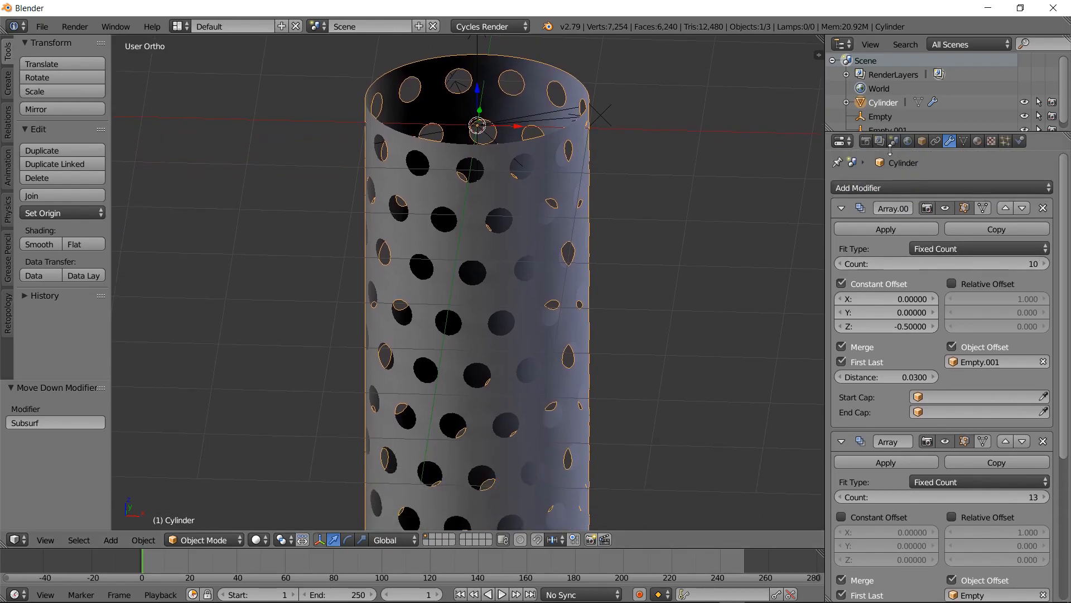
left_click(887, 186)
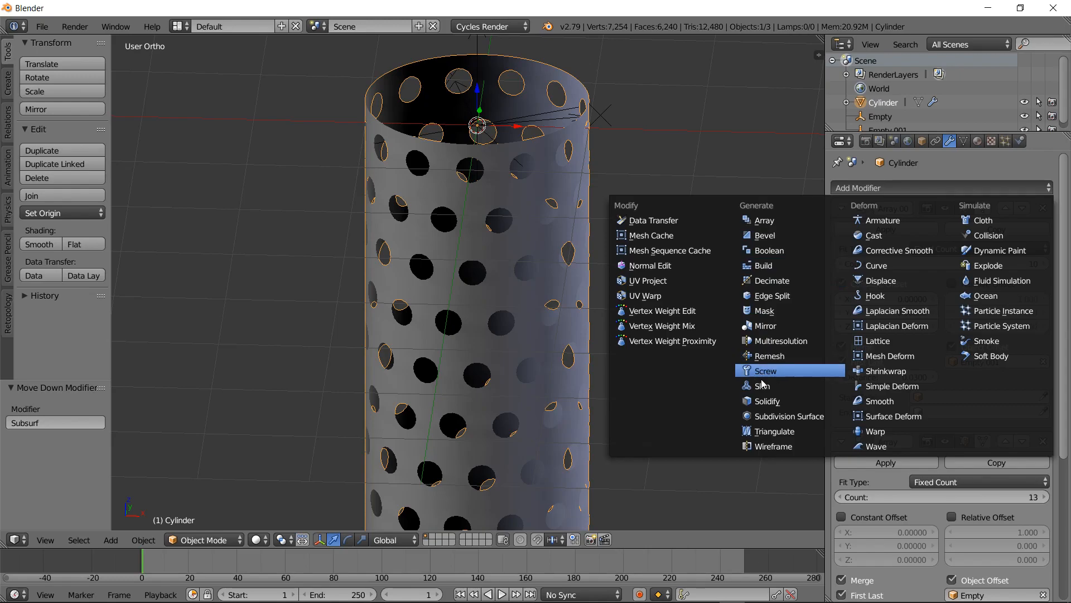
left_click(767, 401)
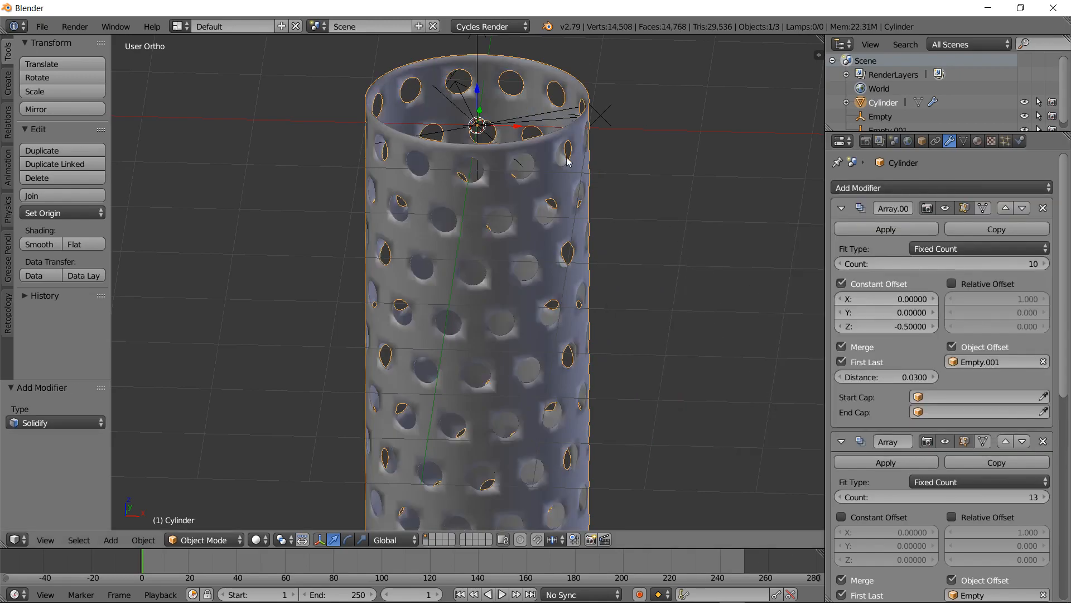
scroll(546, 177, "up", 3)
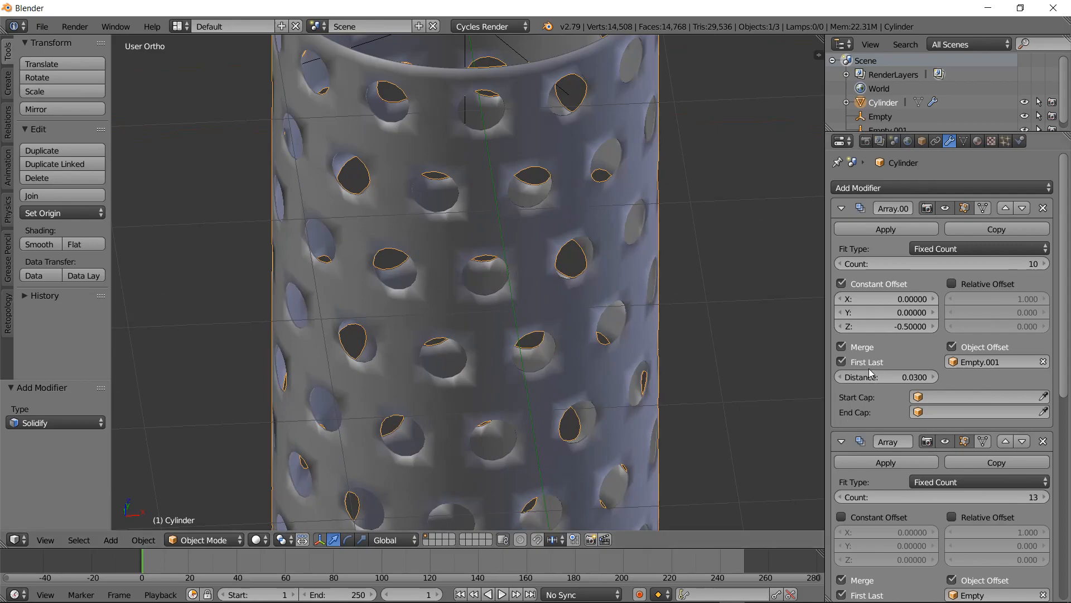
scroll(892, 422, "down", 15)
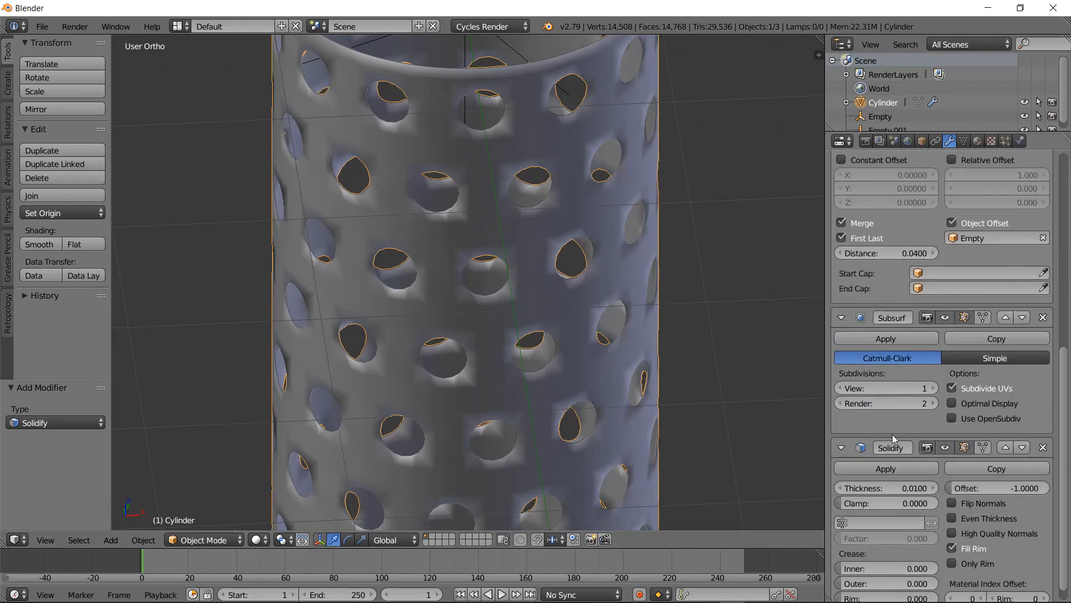
Set the Solidify thickness to 0.028 and its Inner, Outer and Rim crease values to 1
left_click_drag(868, 473, 894, 473)
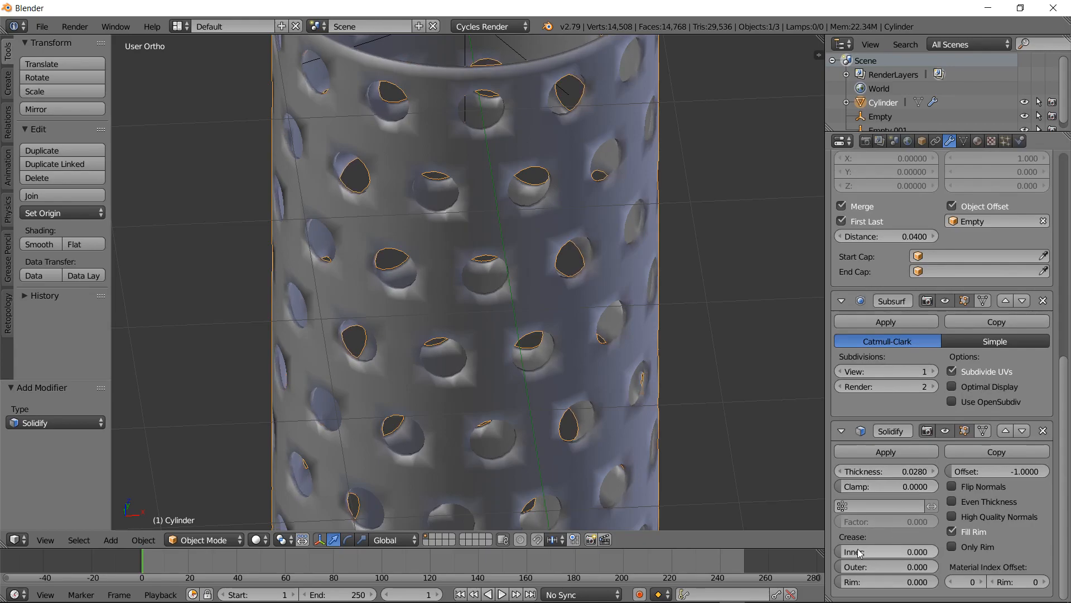
left_click_drag(858, 552, 918, 567)
left_click_drag(859, 583, 937, 582)
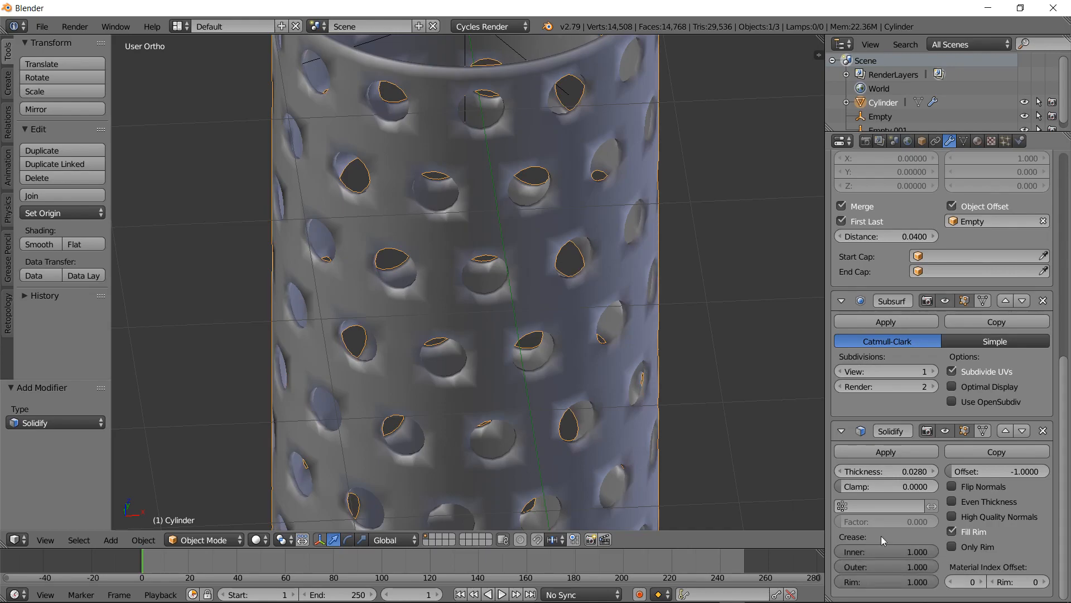
Add a Bevel modifier to the cylinder, limited by Angle and using the Percent width method
left_click(1063, 230)
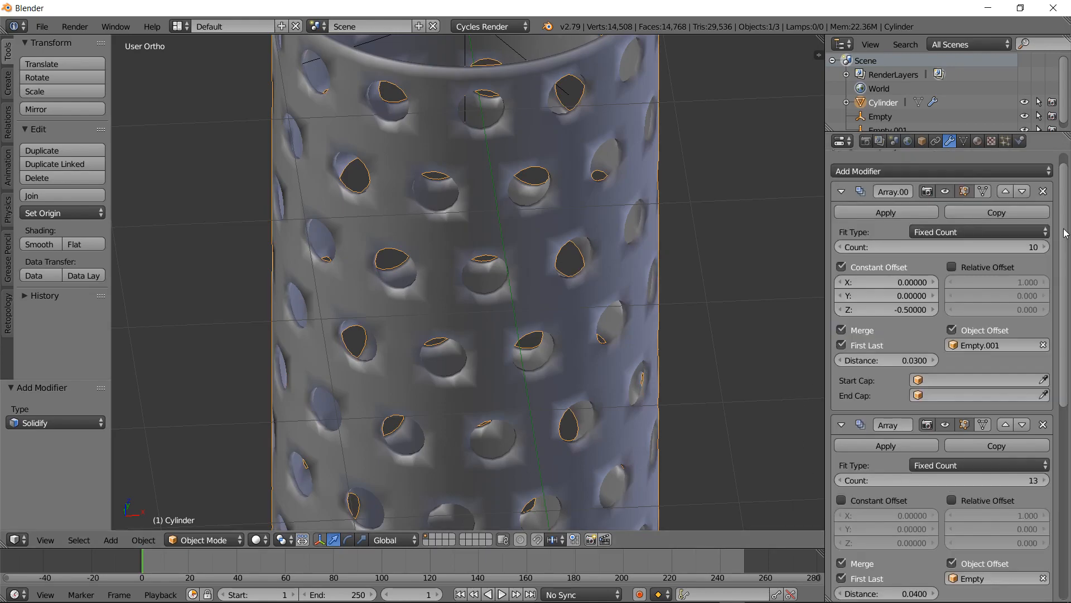
left_click_drag(1063, 231, 1064, 196)
left_click(904, 189)
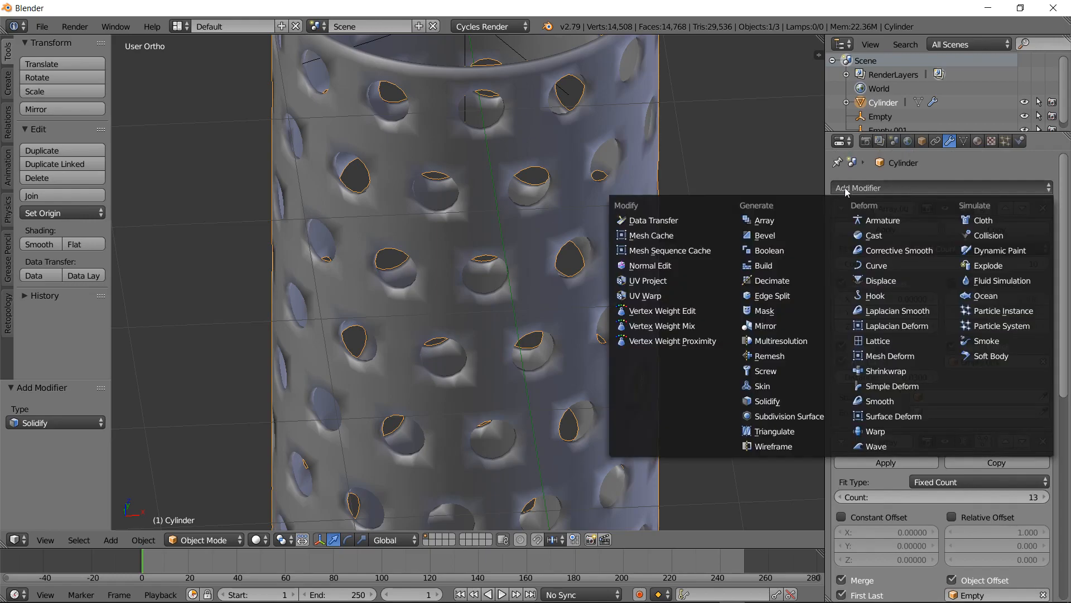
left_click(873, 189)
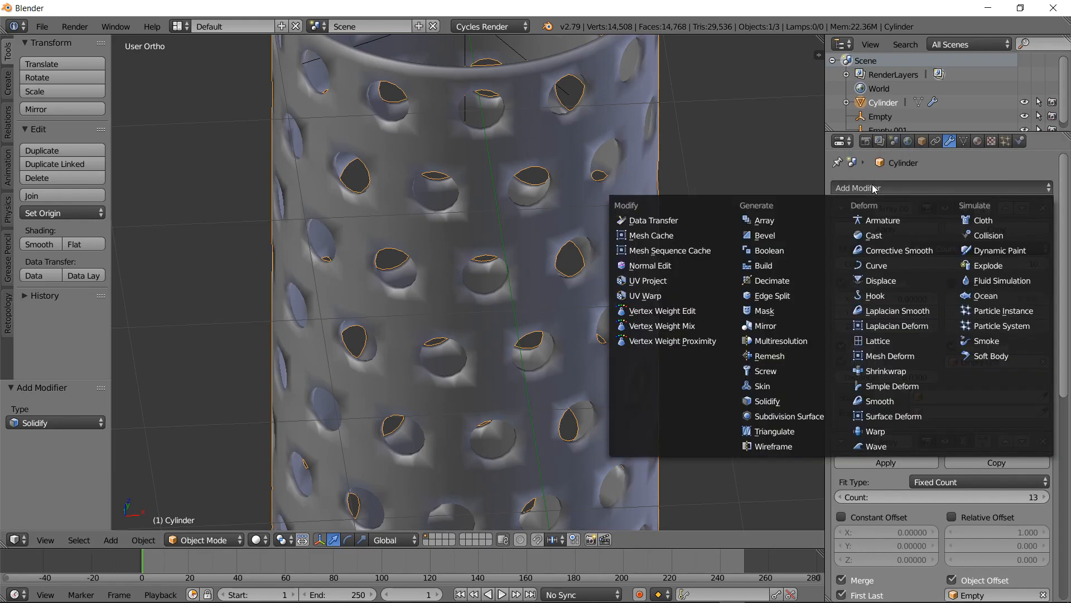
left_click(771, 239)
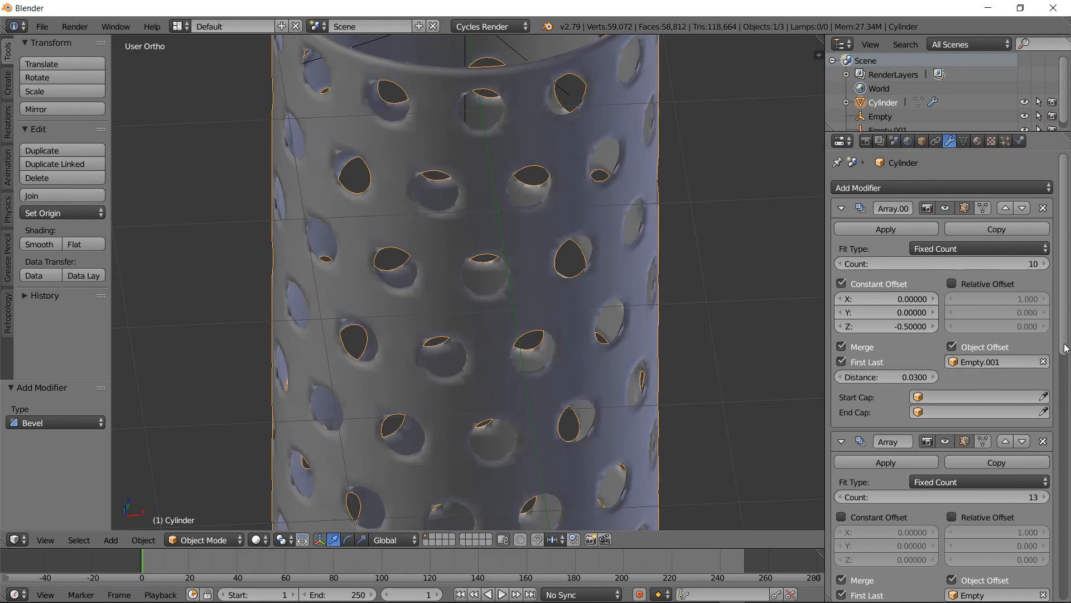
left_click_drag(1065, 348, 1065, 595)
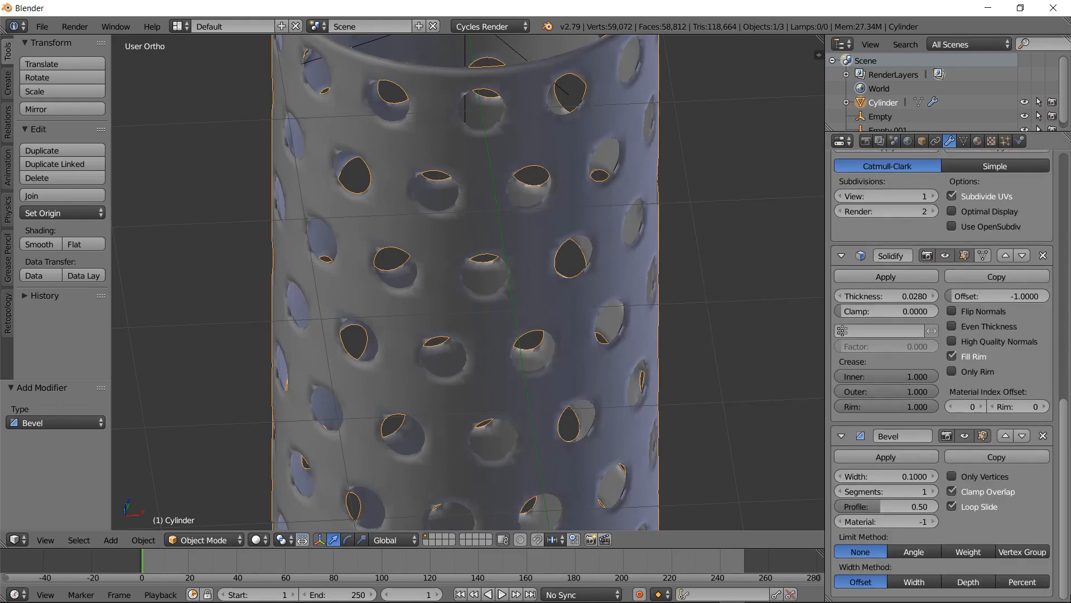
left_click(904, 550)
left_click(1033, 597)
middle_click_drag(724, 427, 719, 351)
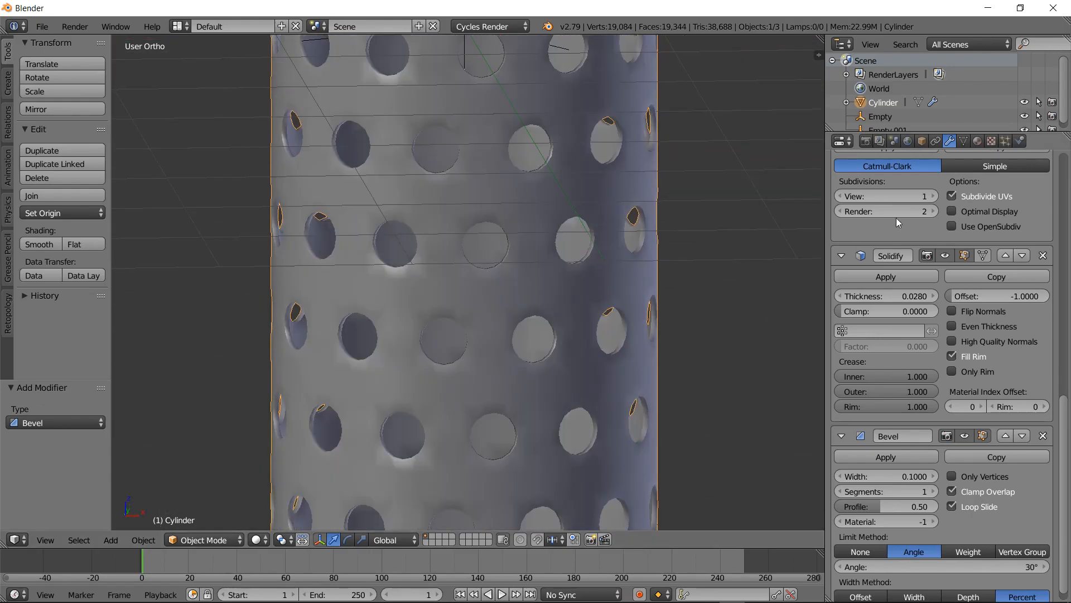
Add an Edge Split modifier to the perforated cylinder
scroll(1066, 211, "up", 10)
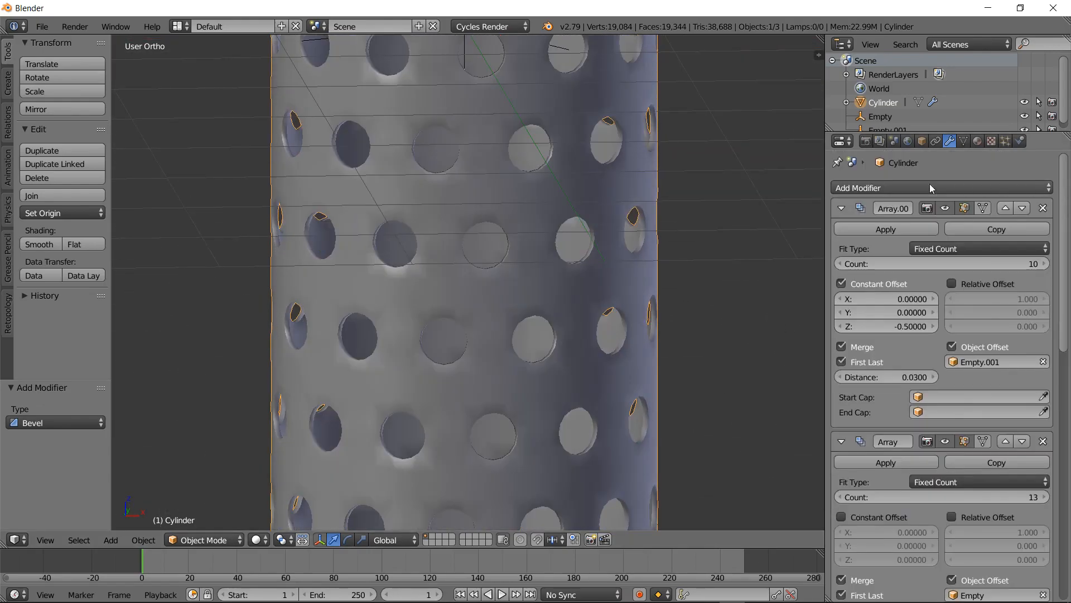
left_click(892, 188)
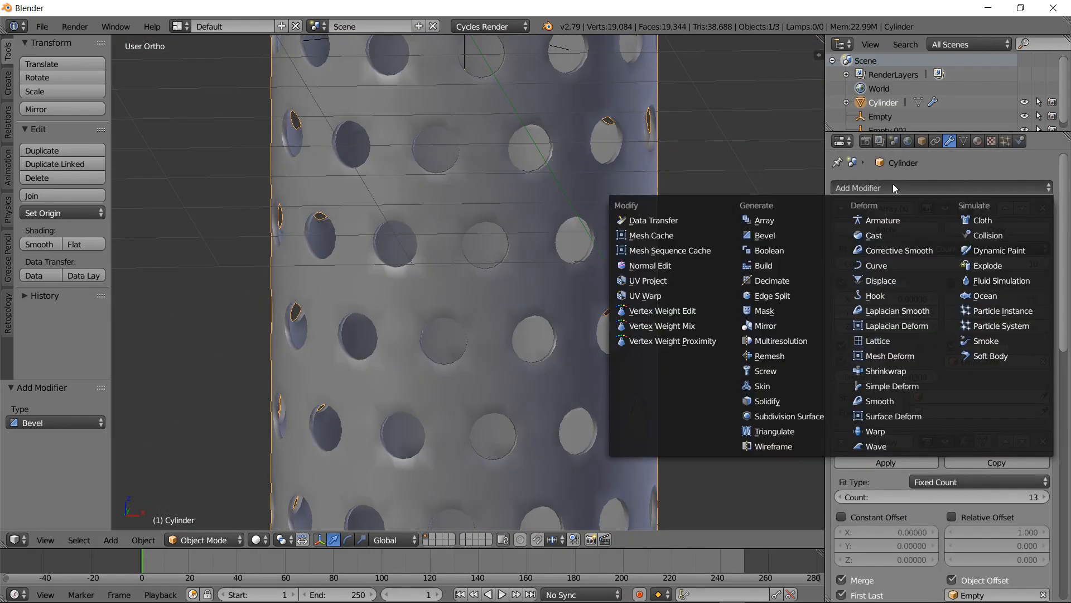
left_click(794, 296)
Try the None limit method on the Bevel modifier, switch it to Weight and check the hole edges
left_click_drag(1066, 324, 1068, 591)
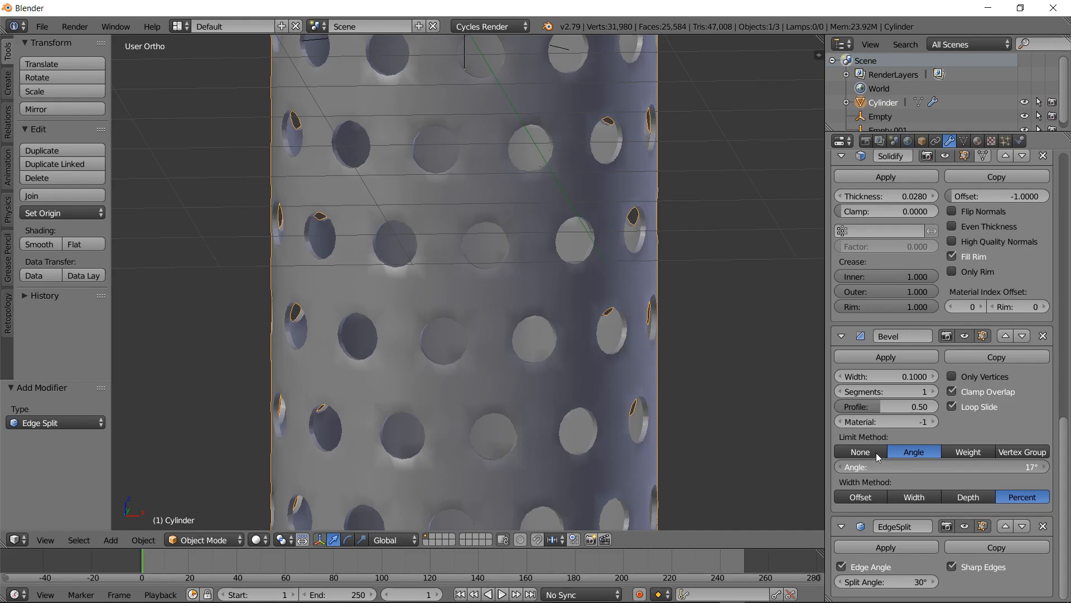
left_click(859, 451)
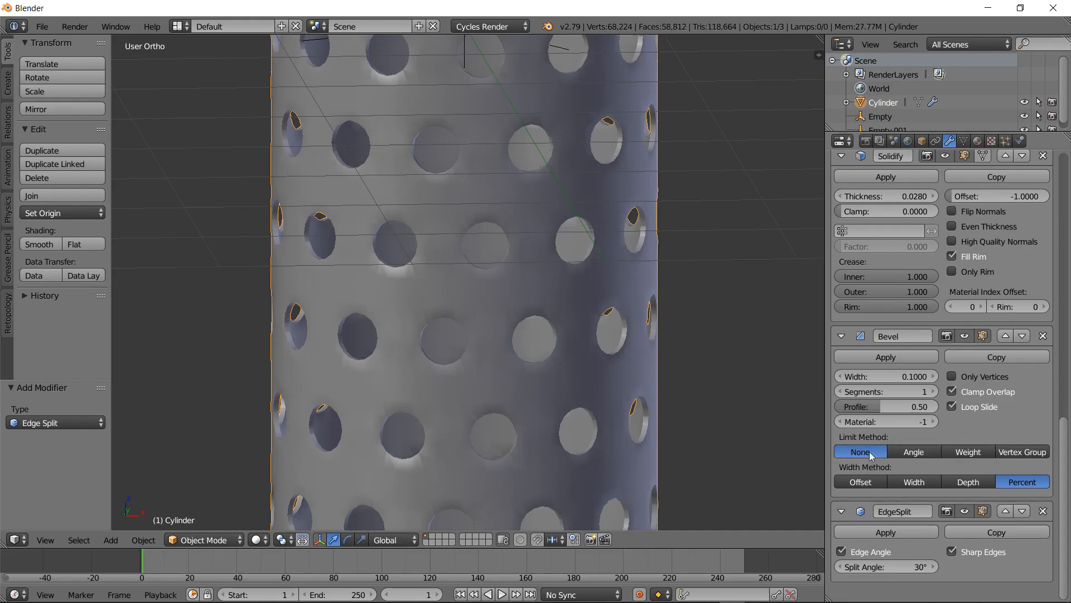
left_click(973, 453)
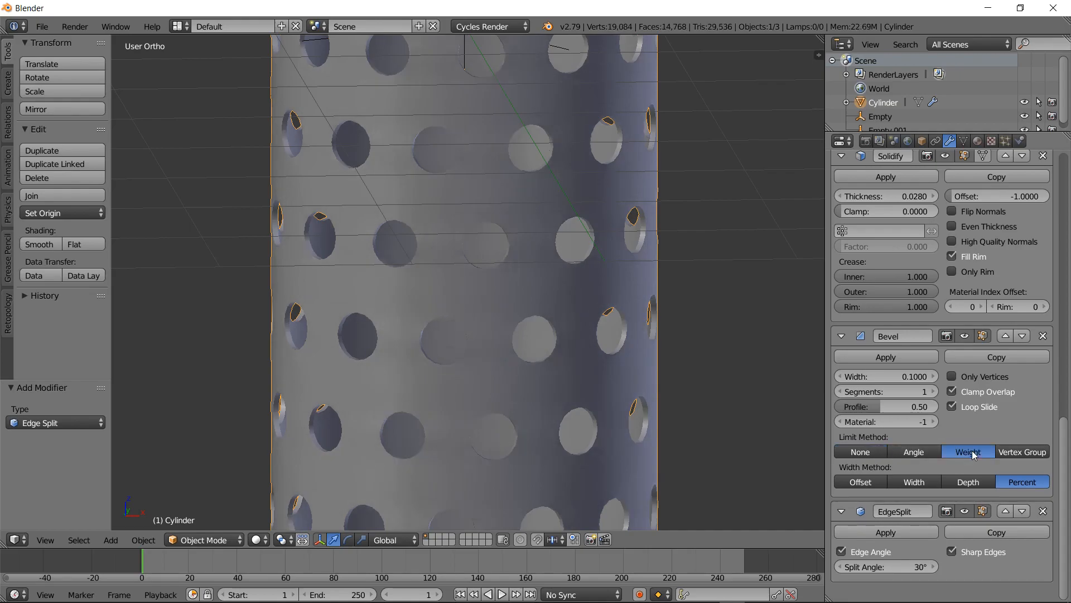
scroll(725, 340, "down", 2)
middle_click_drag(717, 337, 695, 338)
scroll(695, 337, "up", 1)
scroll(695, 337, "up", 1)
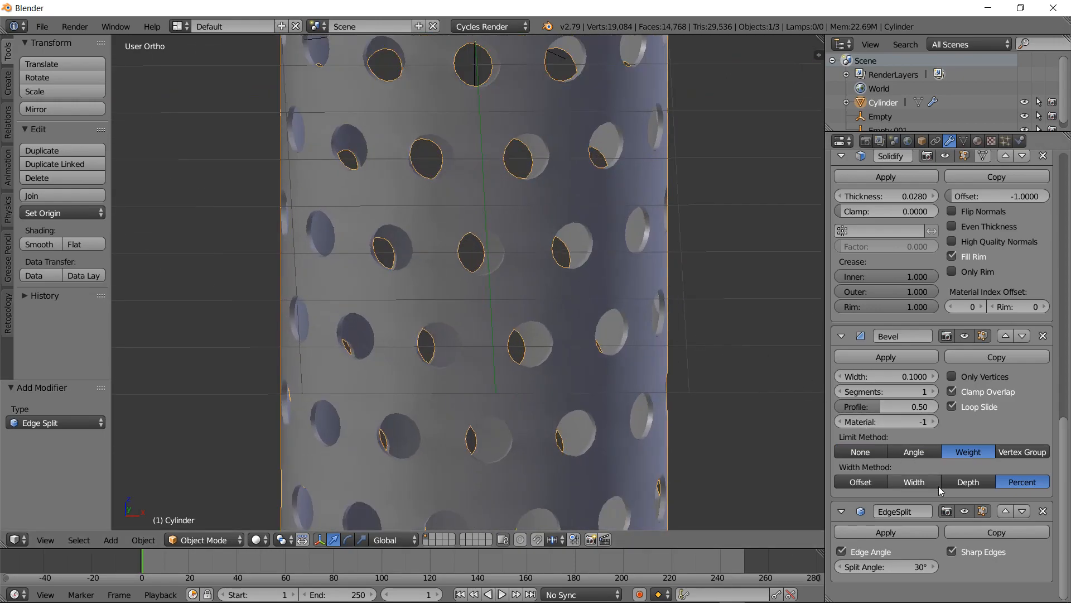
Try the Offset width method on the Bevel modifier and settle on Width
left_click(864, 483)
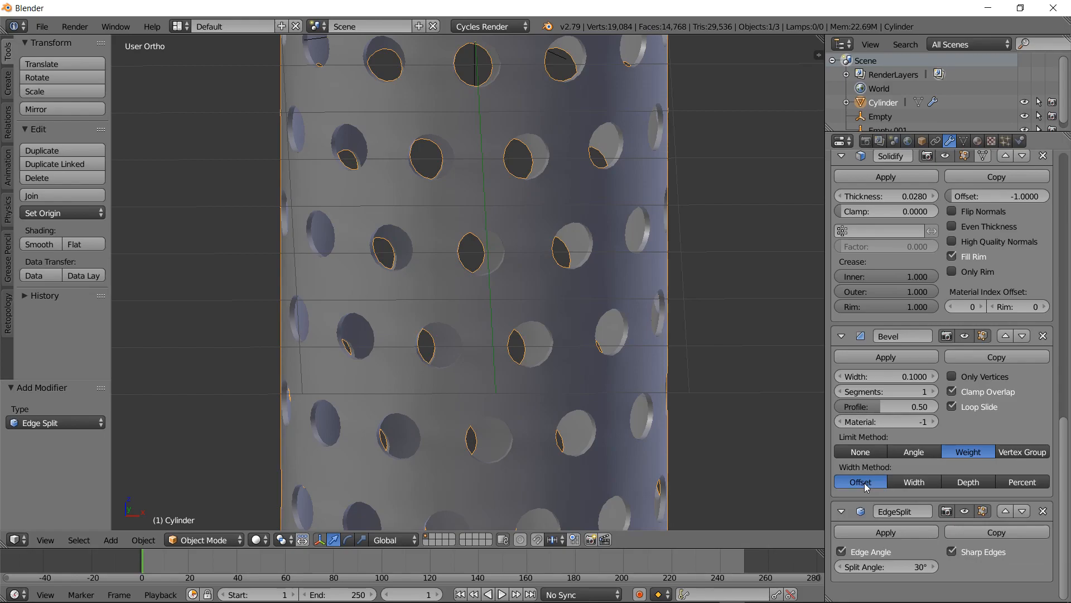
left_click(914, 483)
left_click(866, 551)
left_click(866, 551)
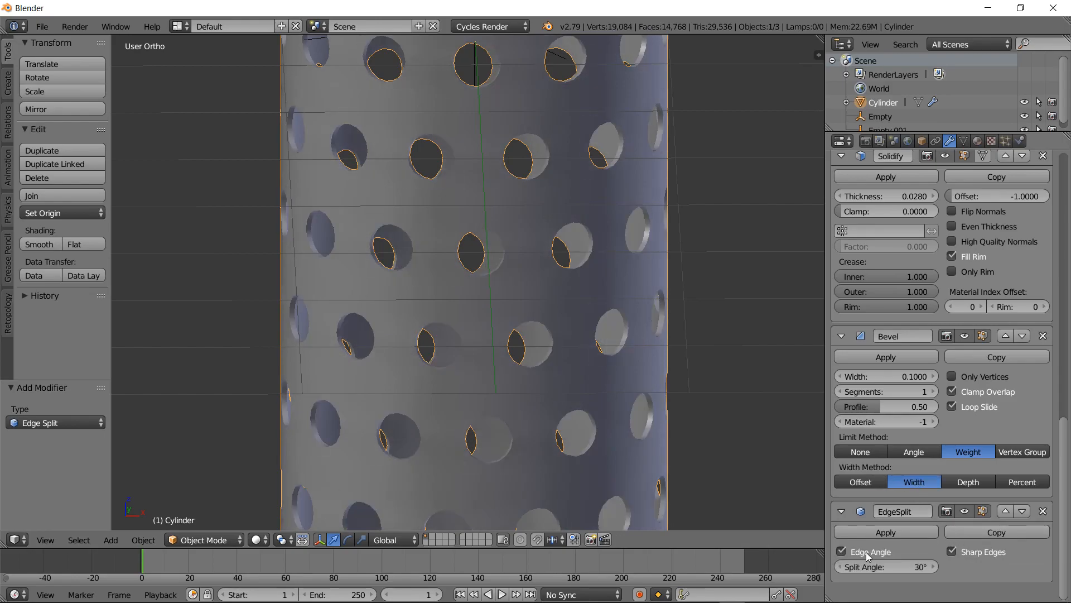
Move Edge Split above the Bevel modifier and limit the Bevel by an Angle of 68°
left_click(1006, 511)
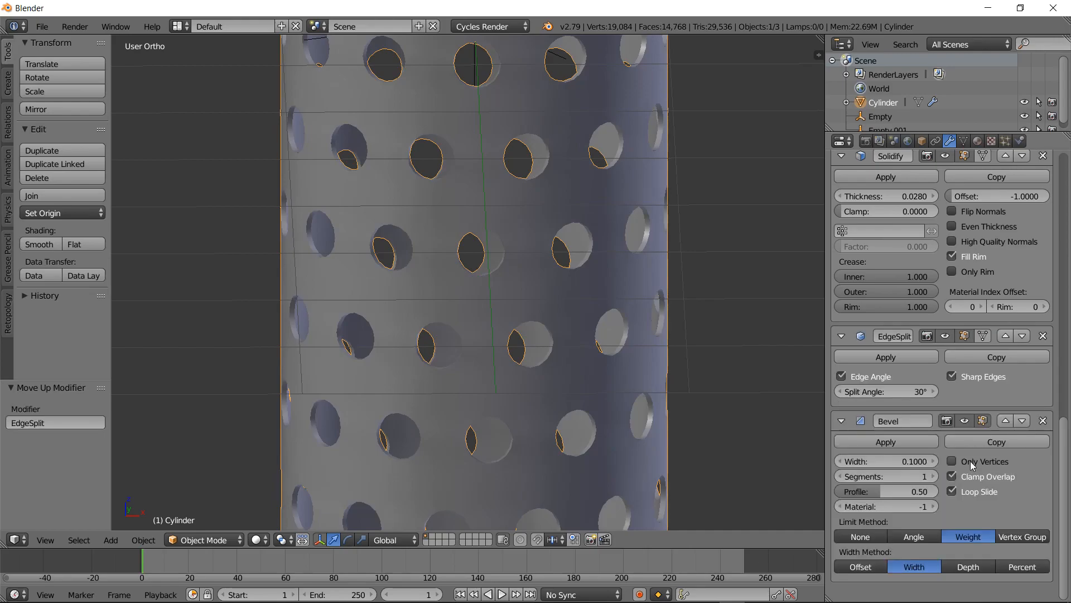
left_click(920, 535)
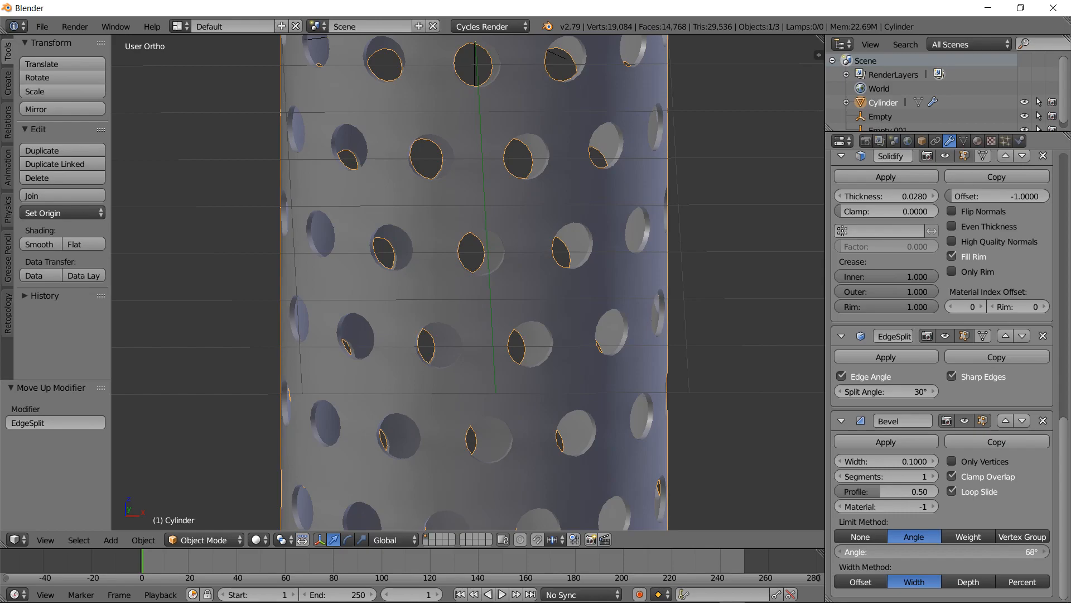
scroll(554, 236, "up", 4)
scroll(608, 243, "up", 2)
middle_click_drag(621, 245, 631, 248)
scroll(969, 246, "up", 13)
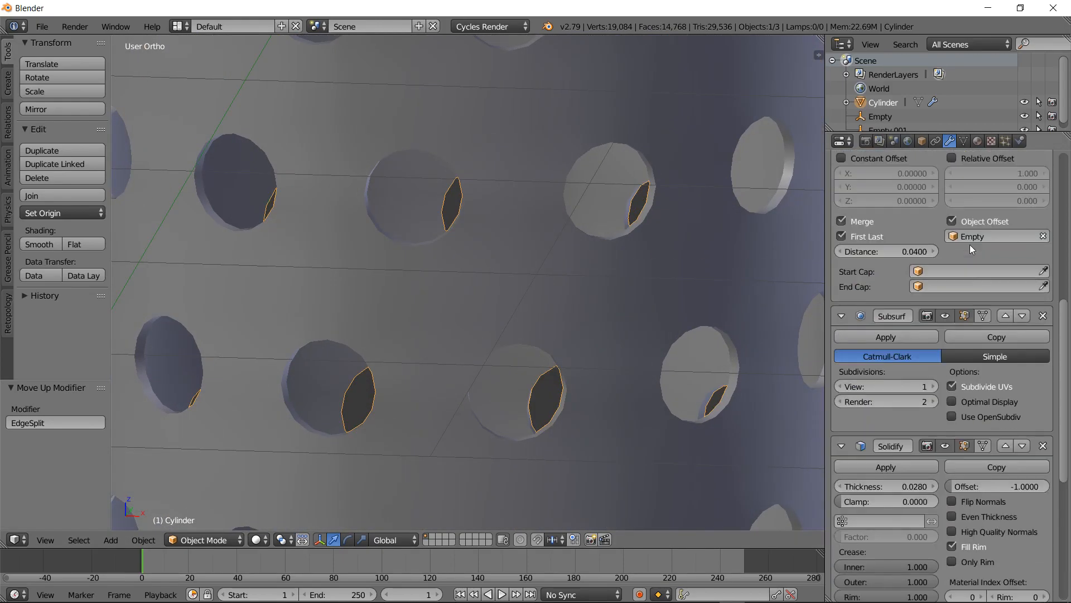
Raise the Subdivision Surface modifier's viewport subdivisions to 2 and check the hole edges along the cylinder
scroll(970, 244, "up", 7)
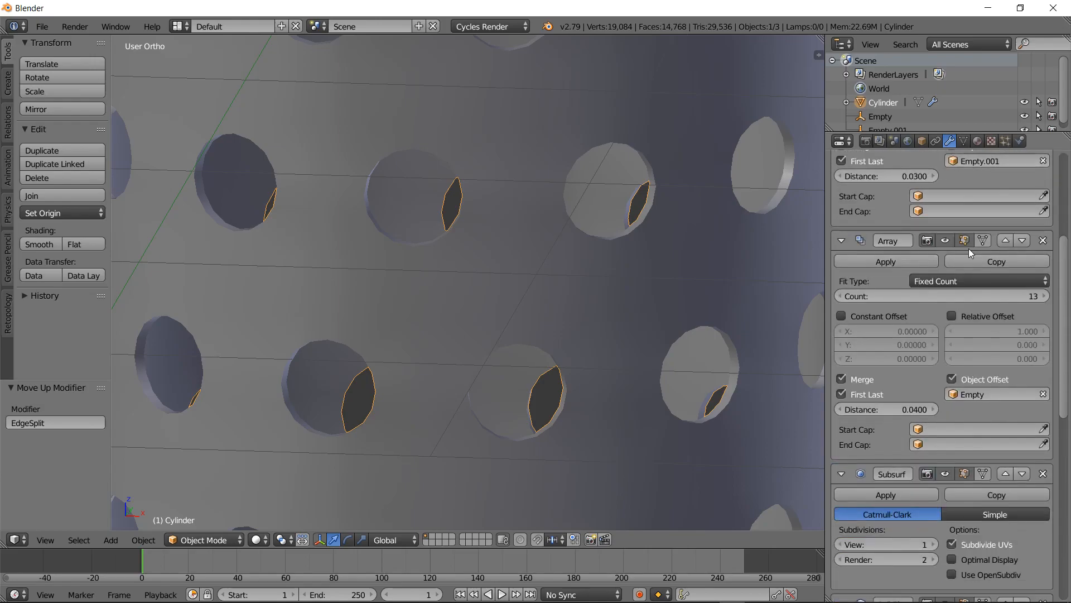
scroll(968, 249, "down", 10)
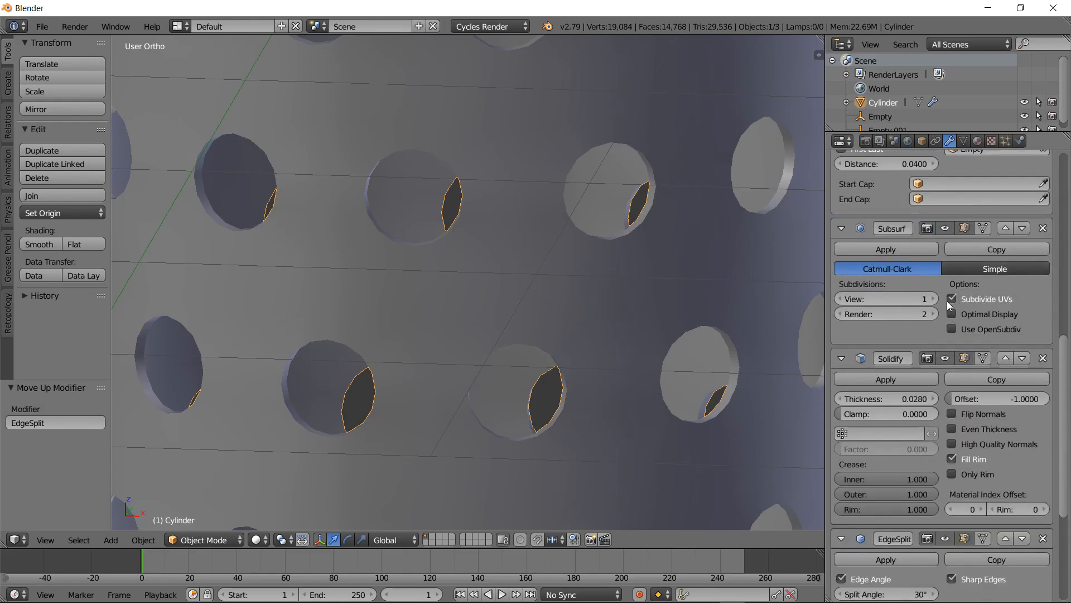
left_click(934, 298)
scroll(487, 267, "down", 2)
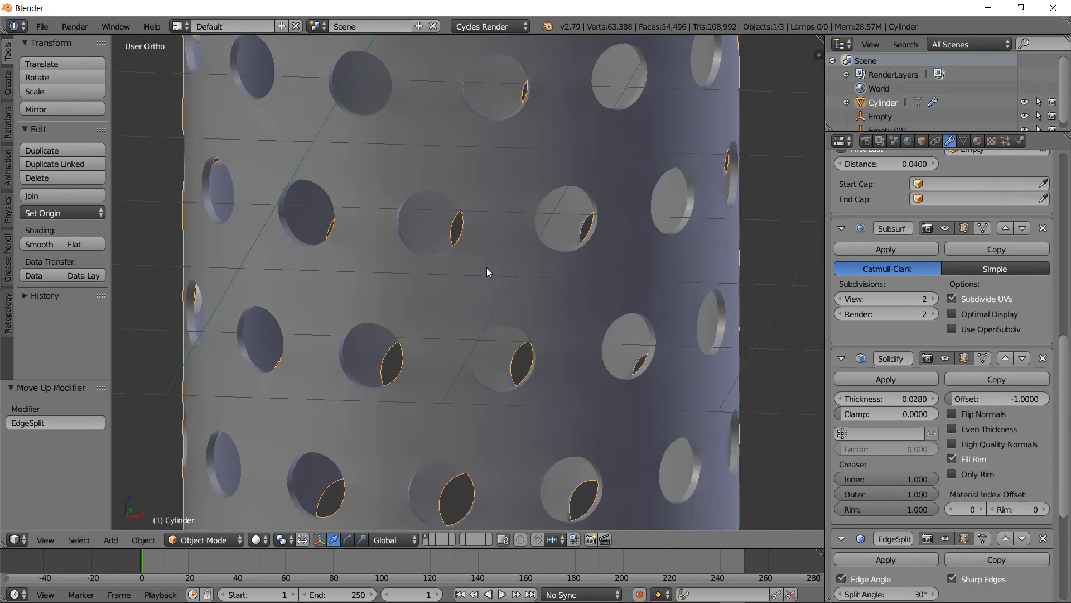
middle_click_drag(486, 267, 474, 303)
scroll(474, 303, "down", 2)
middle_click_drag(498, 359, 478, 339)
scroll(523, 291, "down", 2)
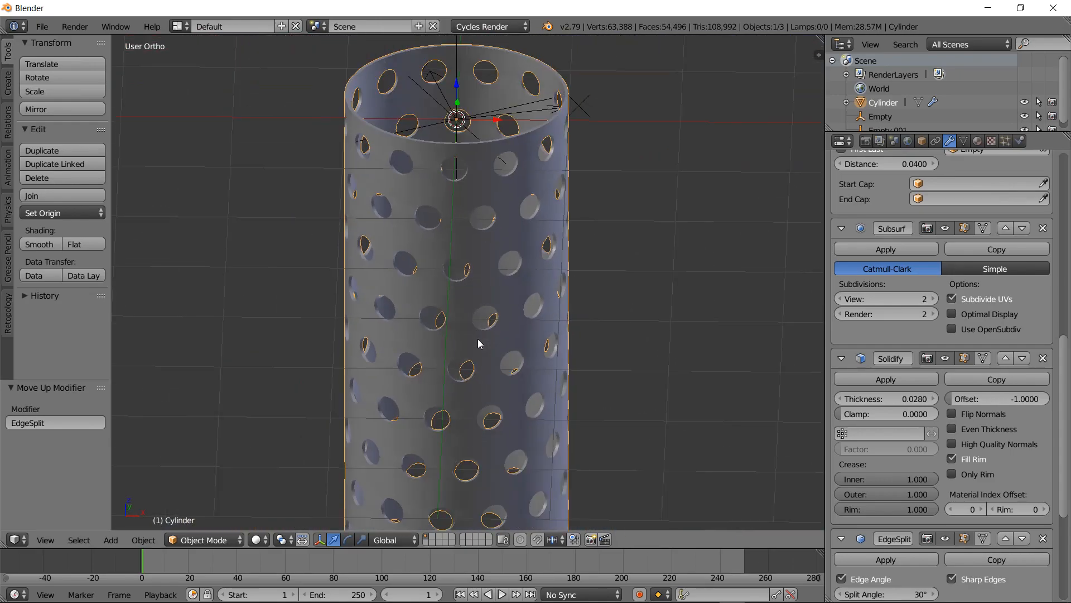
Set the Solidify modifier's thickness to 0.0700 to thicken the cylinder wall
scroll(862, 359, "down", 2)
left_click_drag(872, 355, 910, 355)
middle_click_drag(681, 349, 618, 401)
scroll(587, 326, "up", 3)
scroll(587, 326, "down", 6)
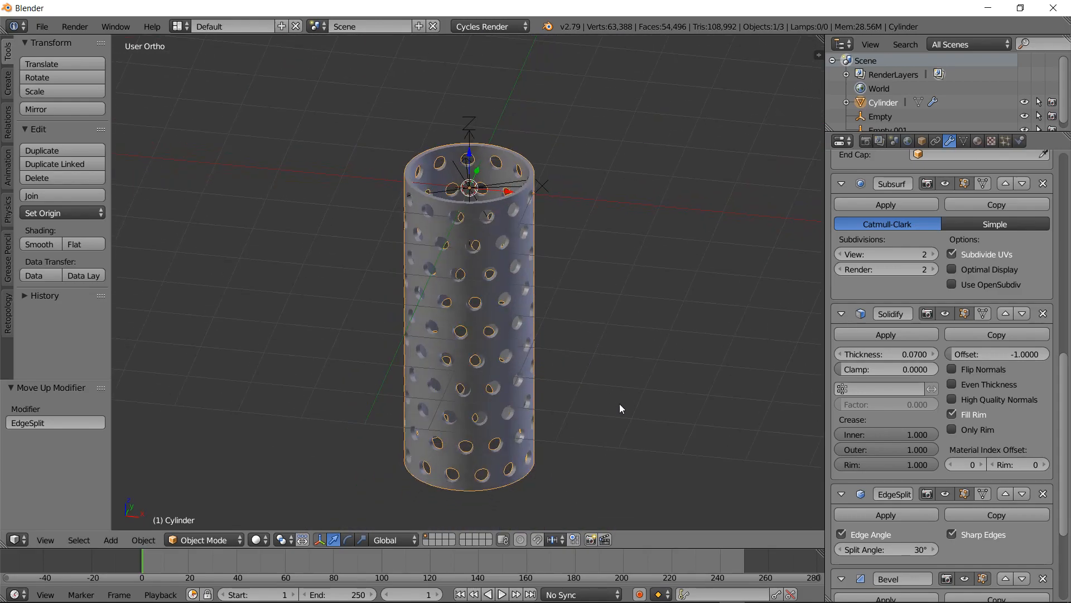
Enable Matcap shading in the viewport and choose the black-and-grey matcap with a soft white centre
key("n")
scroll(725, 396, "down", 10)
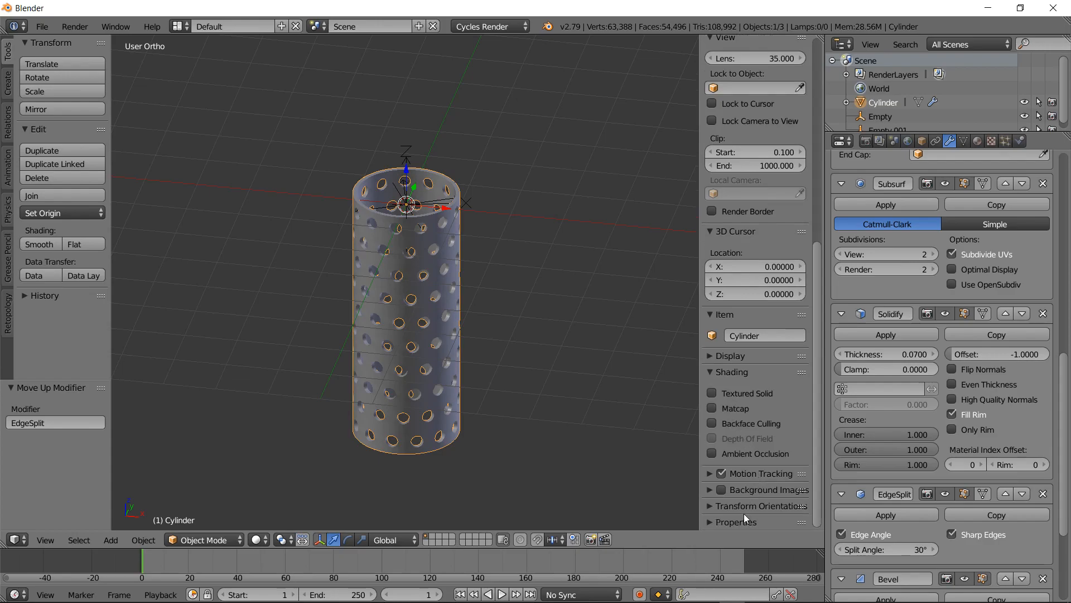
left_click(736, 409)
left_click(752, 457)
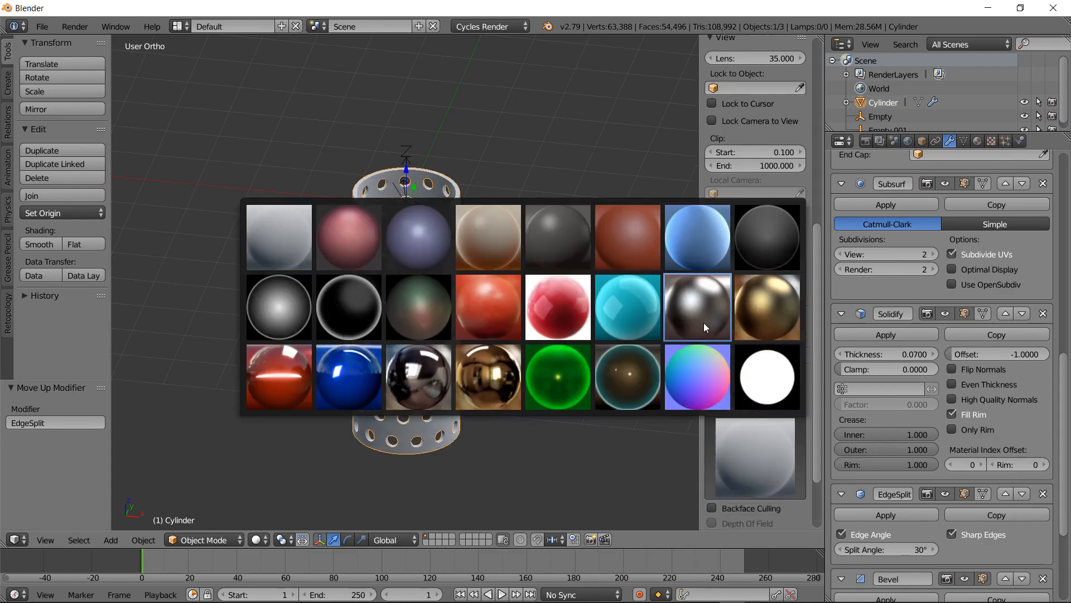
left_click(295, 302)
Examine the shaded perforated cylinder from above, the side and below, and review its modifier stack settings
middle_click_drag(514, 353, 518, 317)
scroll(518, 317, "up", 7)
scroll(518, 322, "down", 6)
middle_click_drag(557, 288, 557, 323)
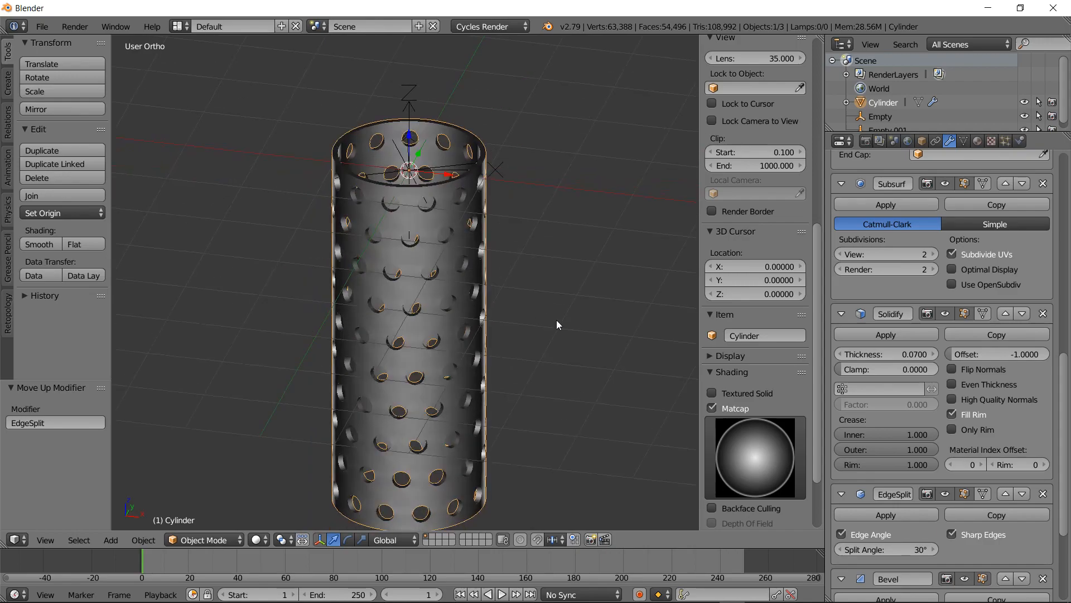
scroll(553, 313, "up", 4)
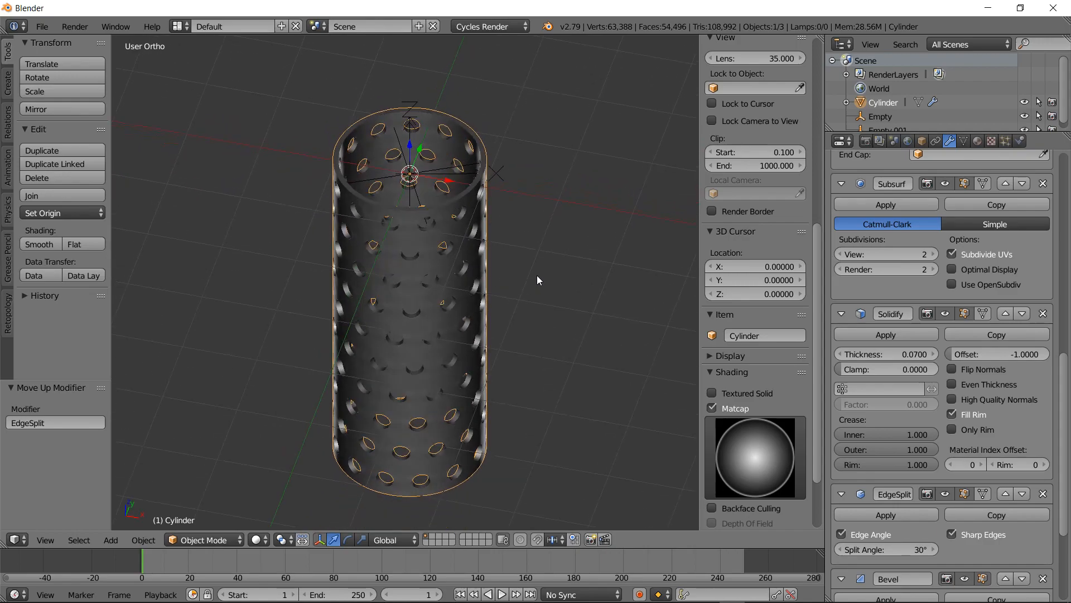
scroll(502, 250, "down", 3)
middle_click_drag(572, 269, 580, 215)
middle_click_drag(568, 300, 583, 234, "shift")
scroll(919, 337, "down", 3)
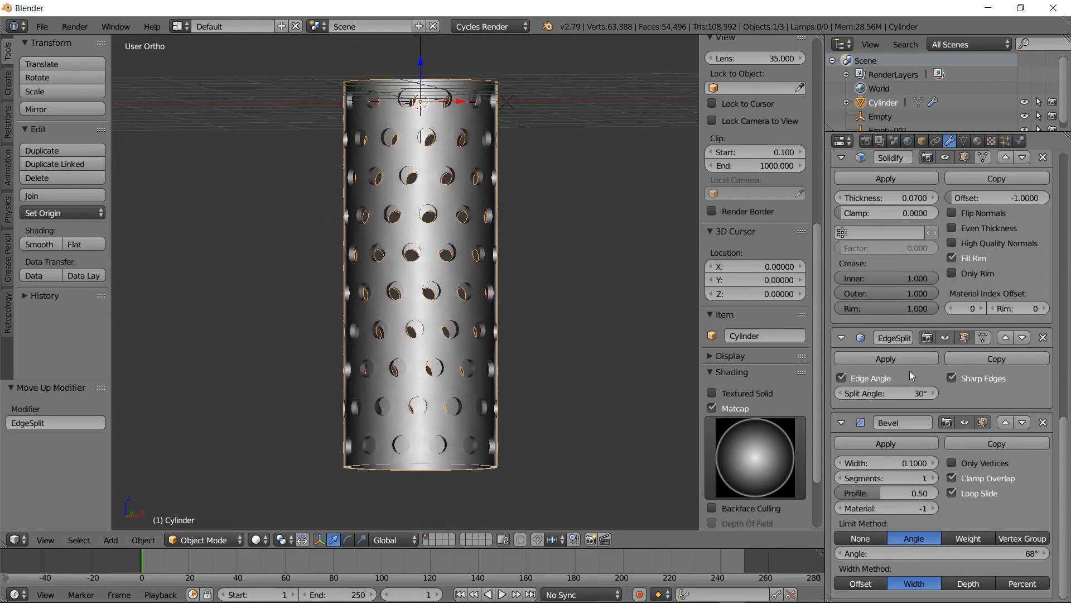
scroll(941, 404, "up", 1)
scroll(941, 404, "up", 10)
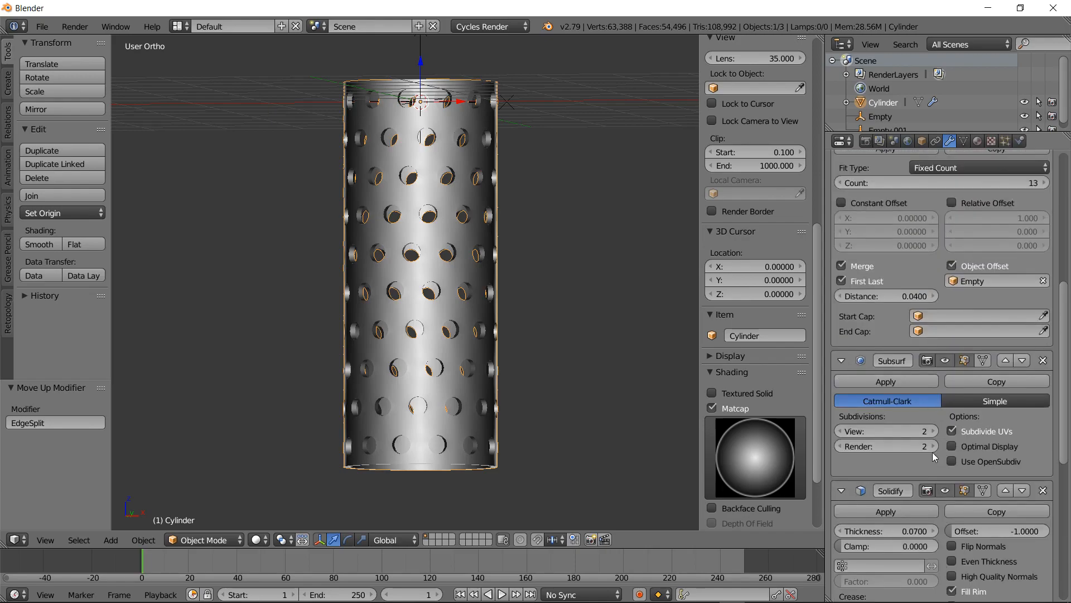
middle_click_drag(483, 246, 533, 319)
middle_click_drag(507, 379, 598, 310)
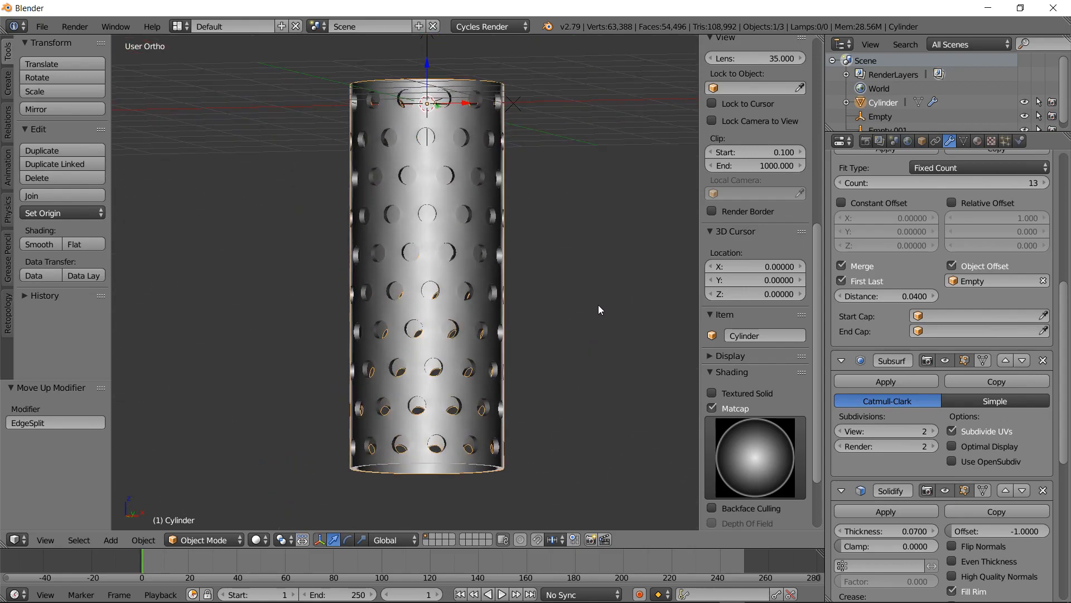